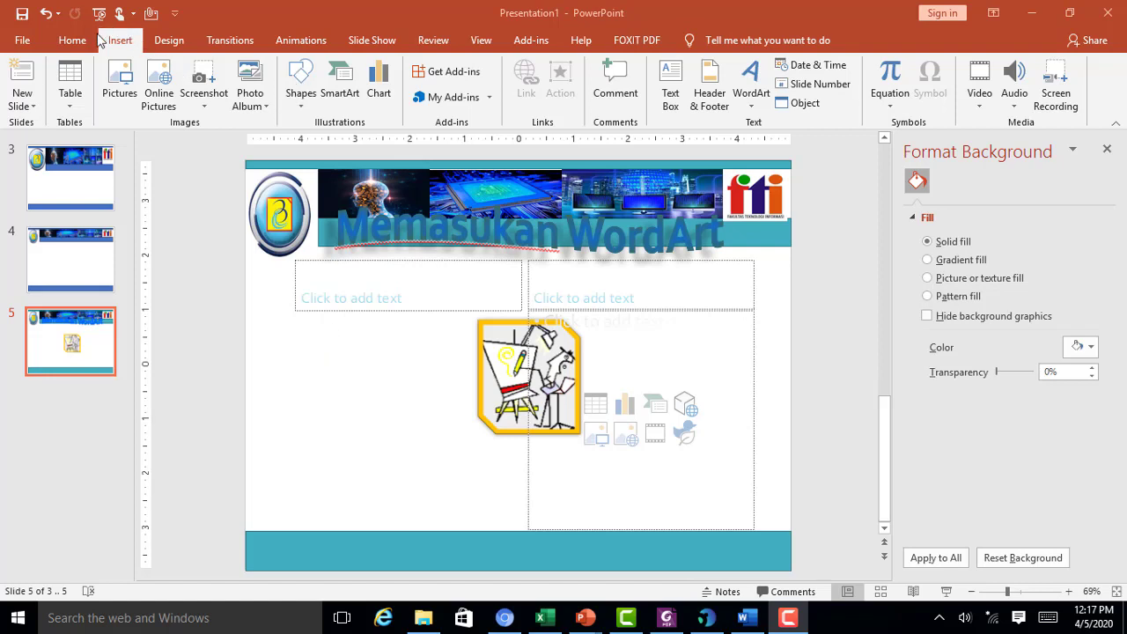
# Open the Shapes gallery on the Insert tab to reach the Right Arrow
pyautogui.click(301, 107)
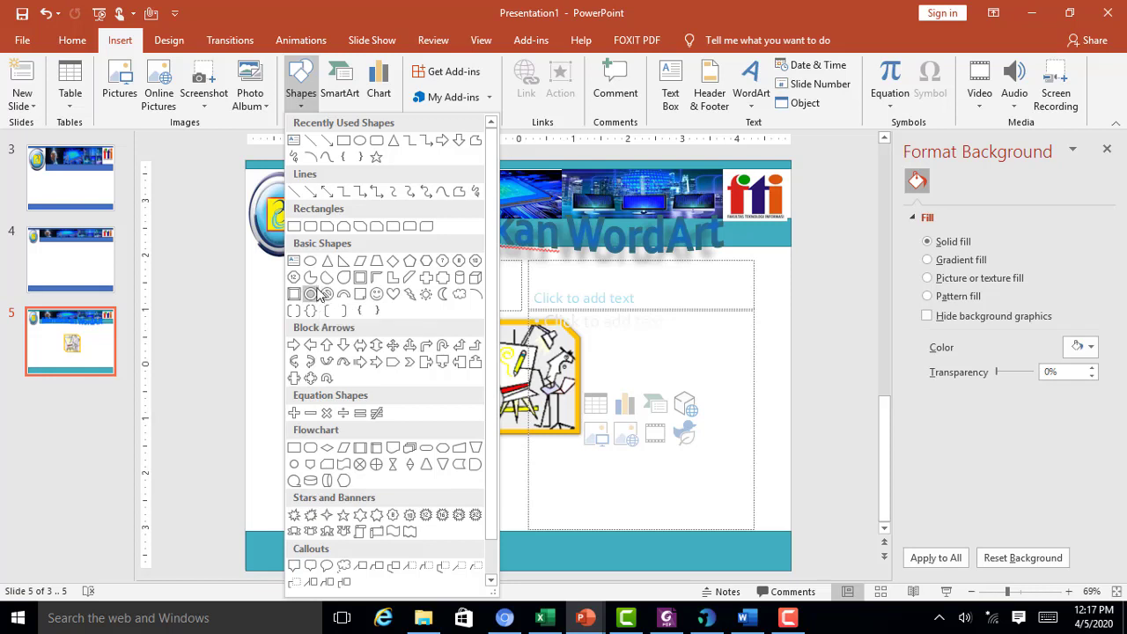
# Draw a 1.37" by 2.73" teal right arrow and position it at the upper left below the logo
pyautogui.click(443, 142)
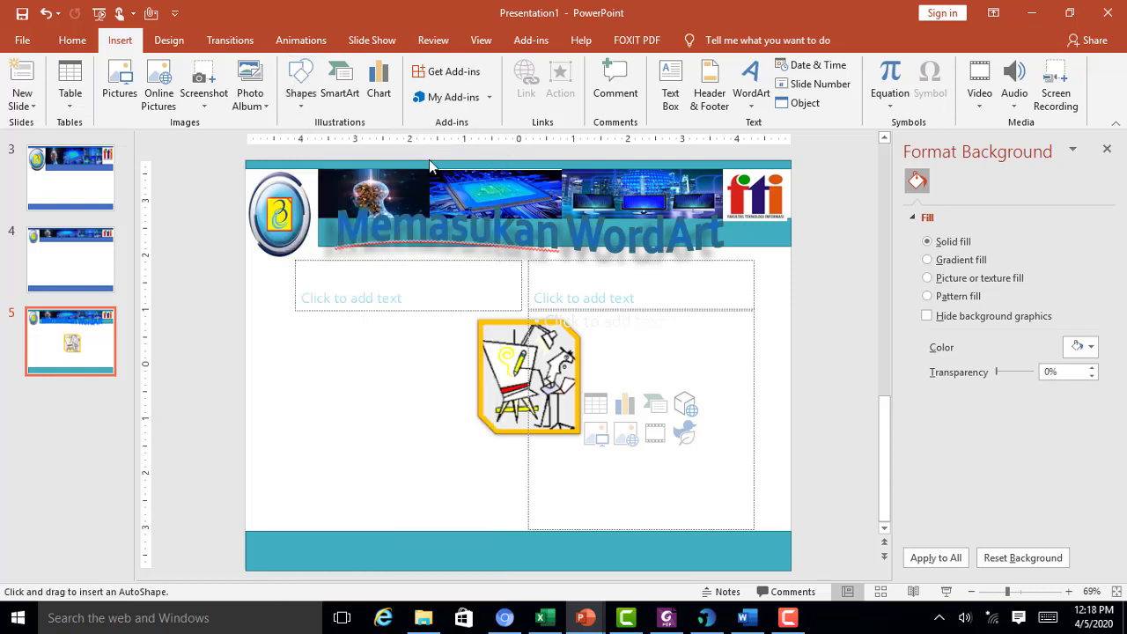
pyautogui.moveTo(272, 322); pyautogui.dragTo(422, 397)
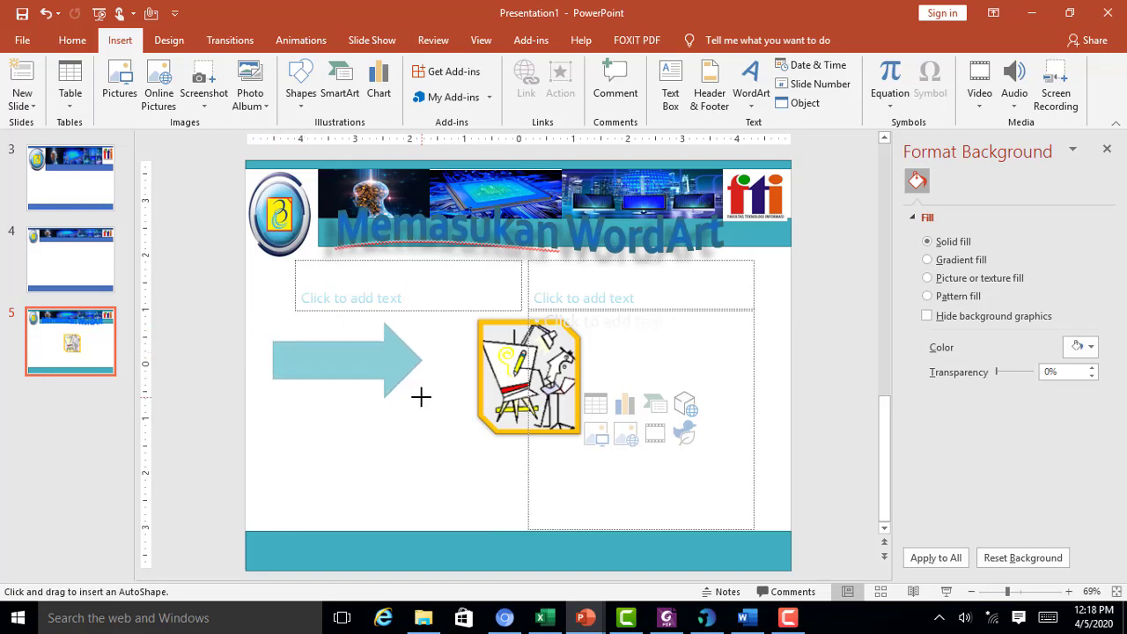
pyautogui.moveTo(386, 362); pyautogui.dragTo(359, 354)
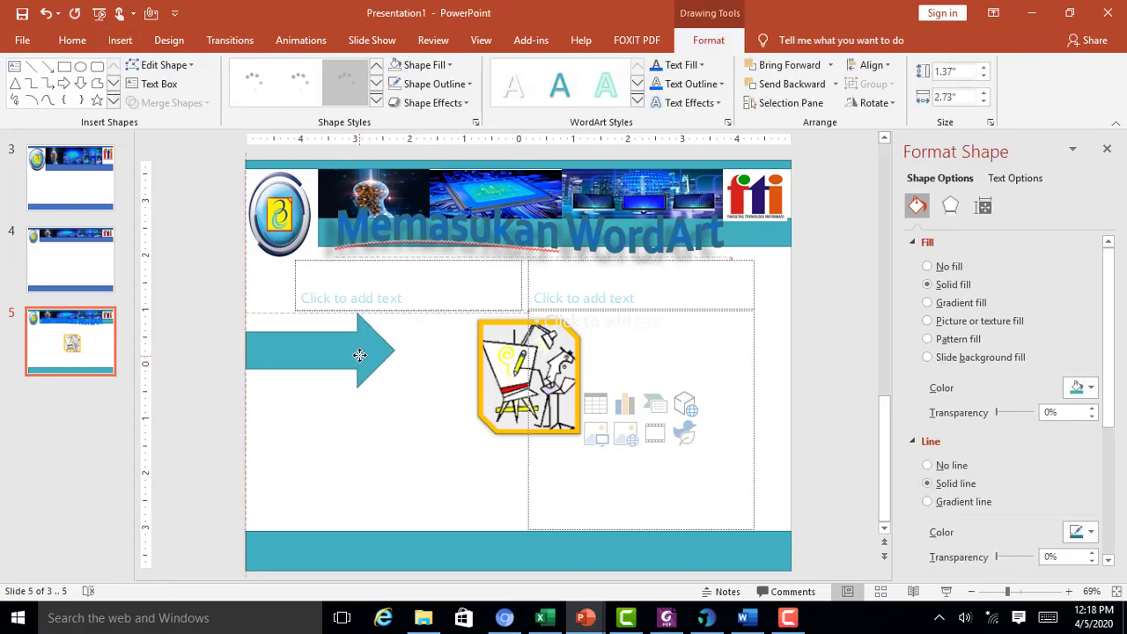
pyautogui.click(433, 309)
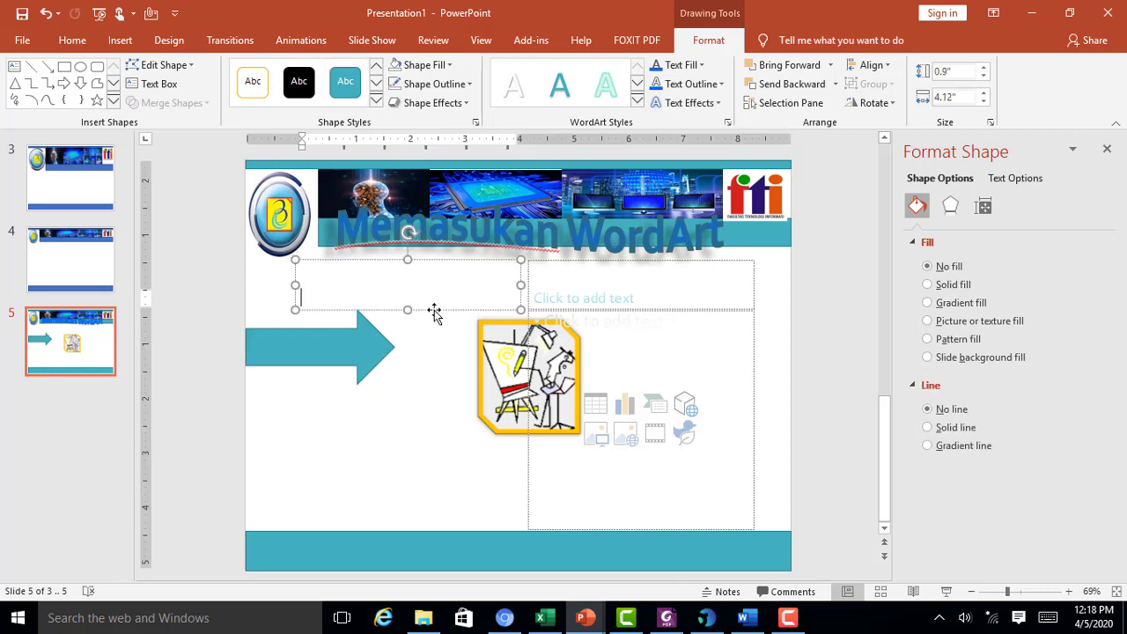
pyautogui.click(434, 312)
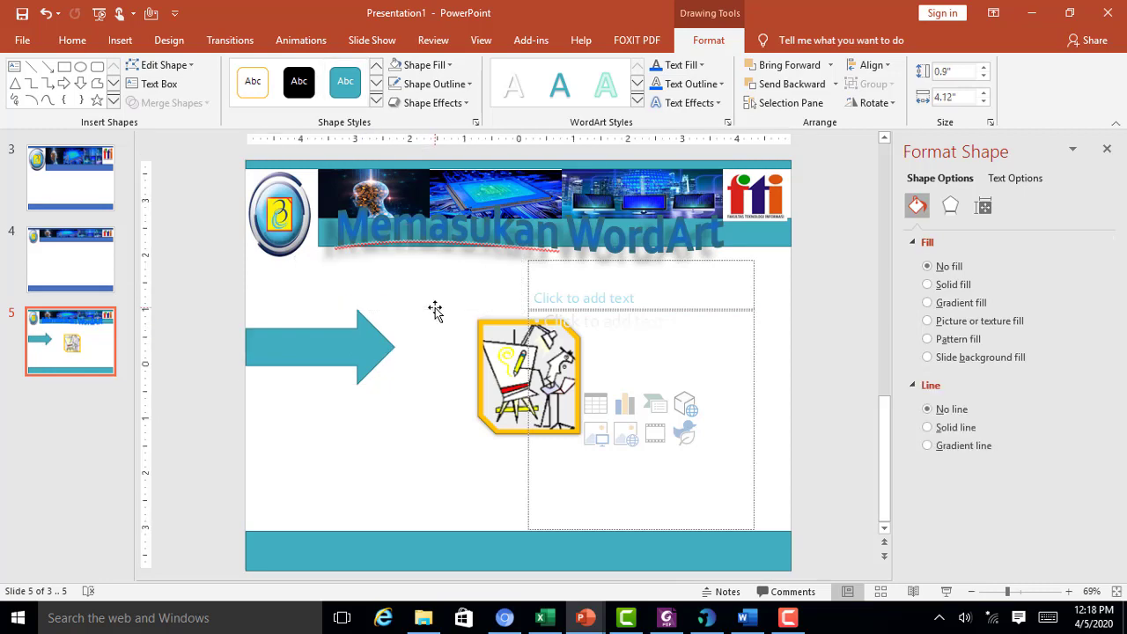
pyautogui.click(386, 348)
pyautogui.moveTo(386, 348)
pyautogui.mouseDown()
pyautogui.moveTo(390, 287)
pyautogui.moveTo(391, 301)
pyautogui.mouseUp()
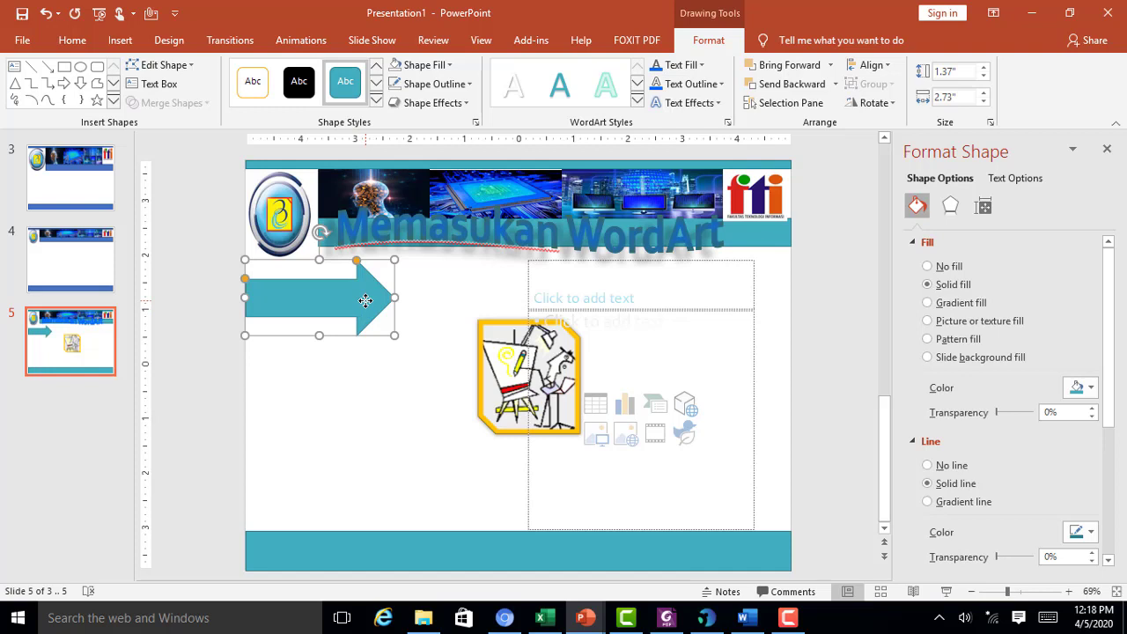
# Duplicate the arrow to make four, and stack them evenly down the slide's left edge
pyautogui.hotkey('ctrl', 'c')
pyautogui.hotkey('ctrl', 'v')
pyautogui.hotkey('ctrl', 'v')
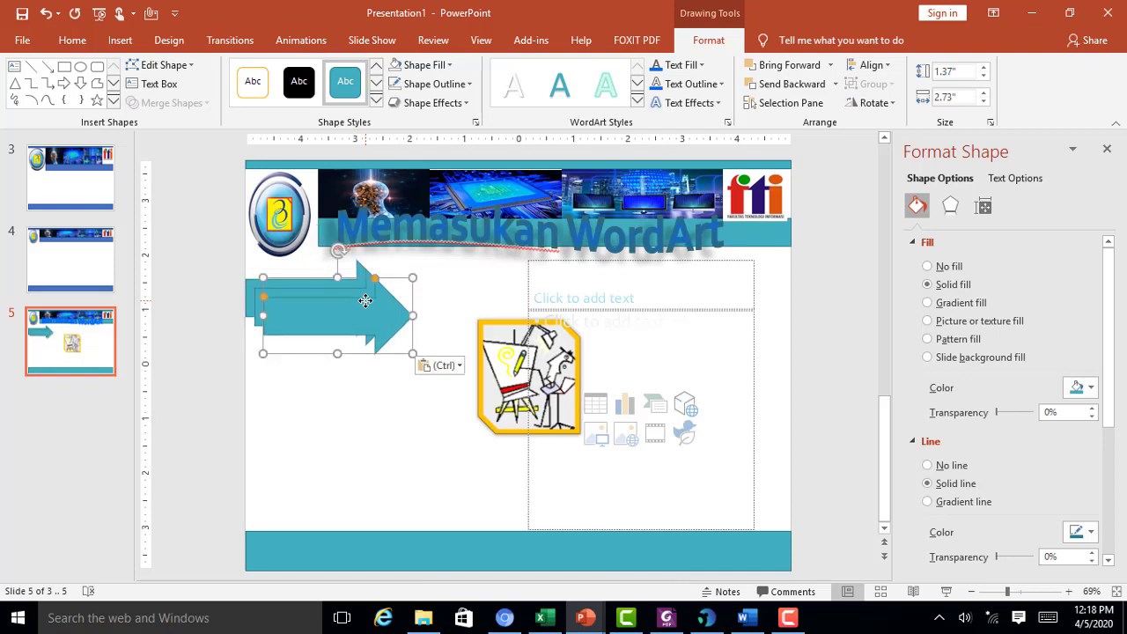
pyautogui.moveTo(366, 302); pyautogui.dragTo(334, 425)
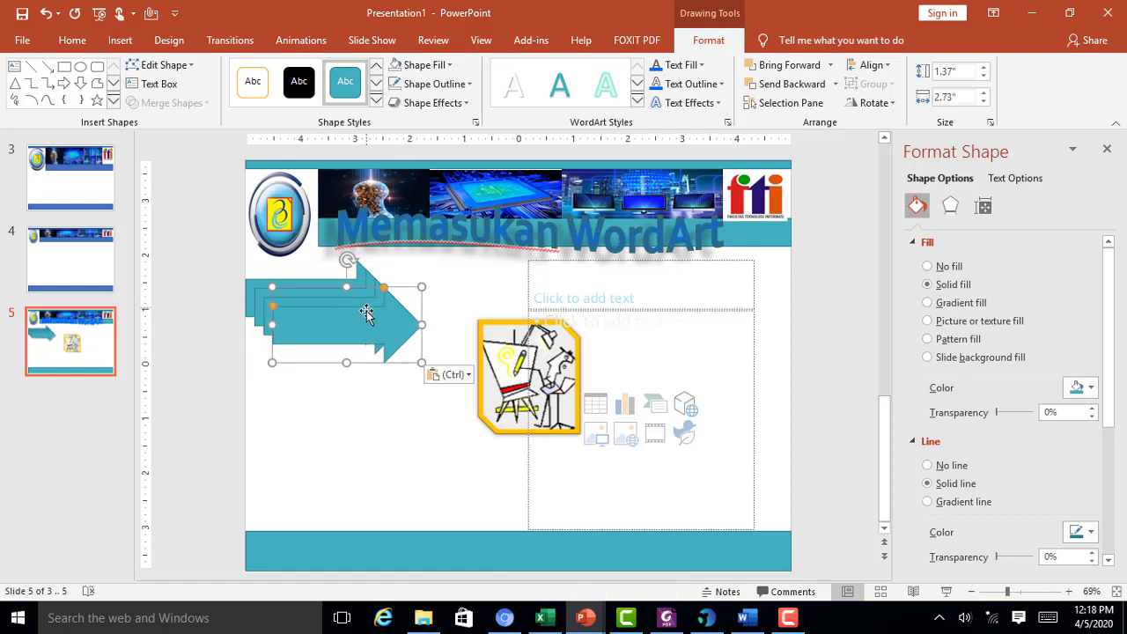
pyautogui.moveTo(327, 315); pyautogui.dragTo(302, 390)
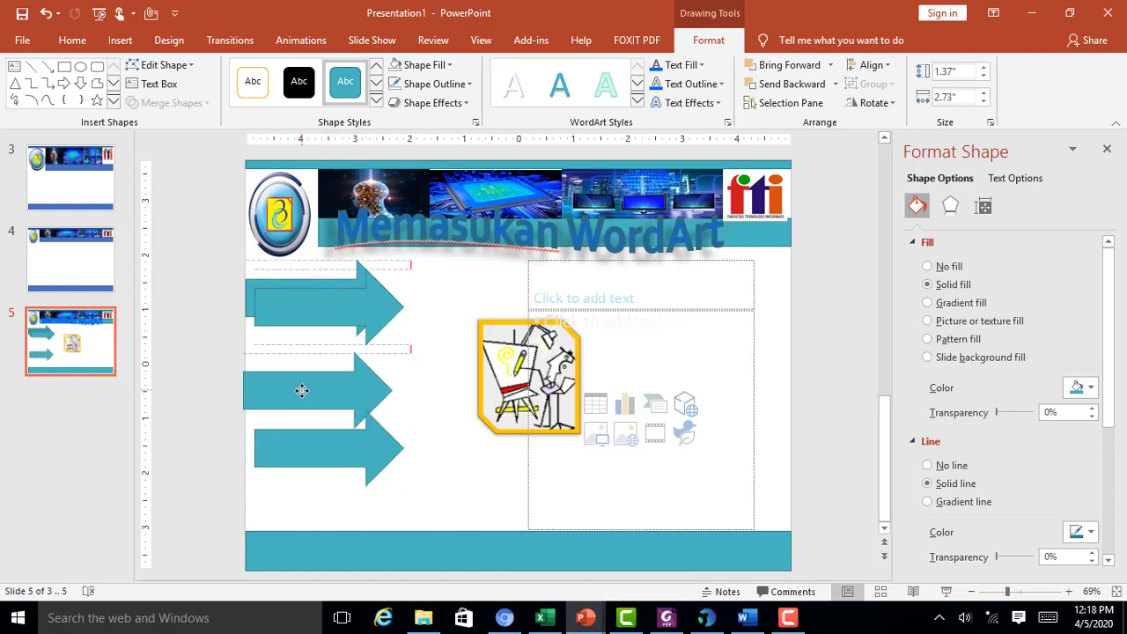
pyautogui.moveTo(307, 308); pyautogui.dragTo(293, 338)
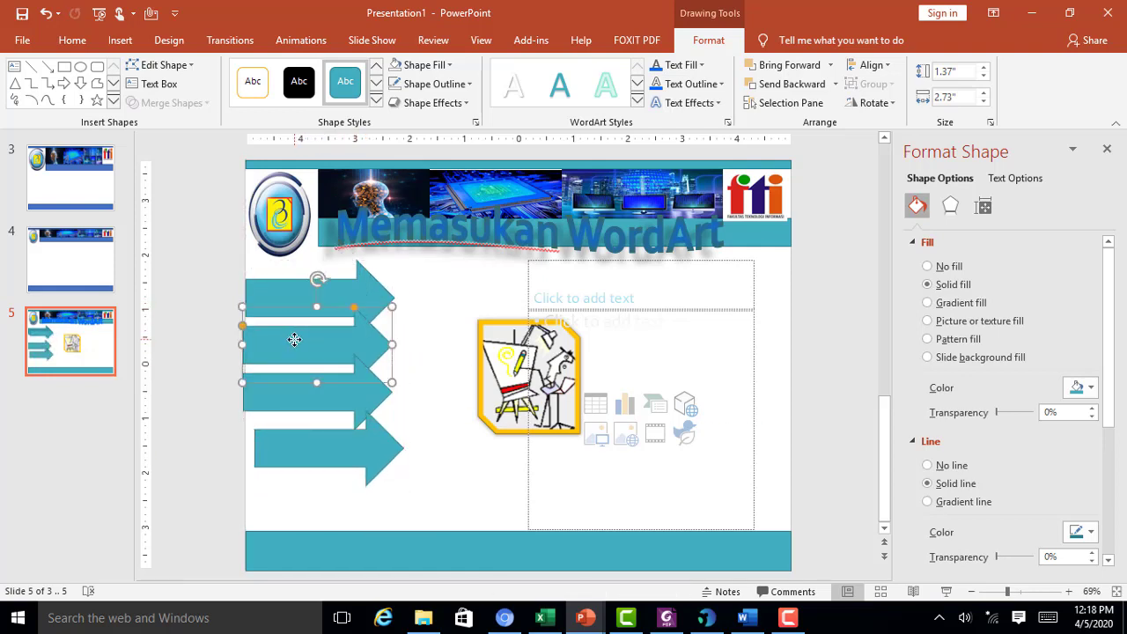
pyautogui.moveTo(318, 294); pyautogui.dragTo(319, 281)
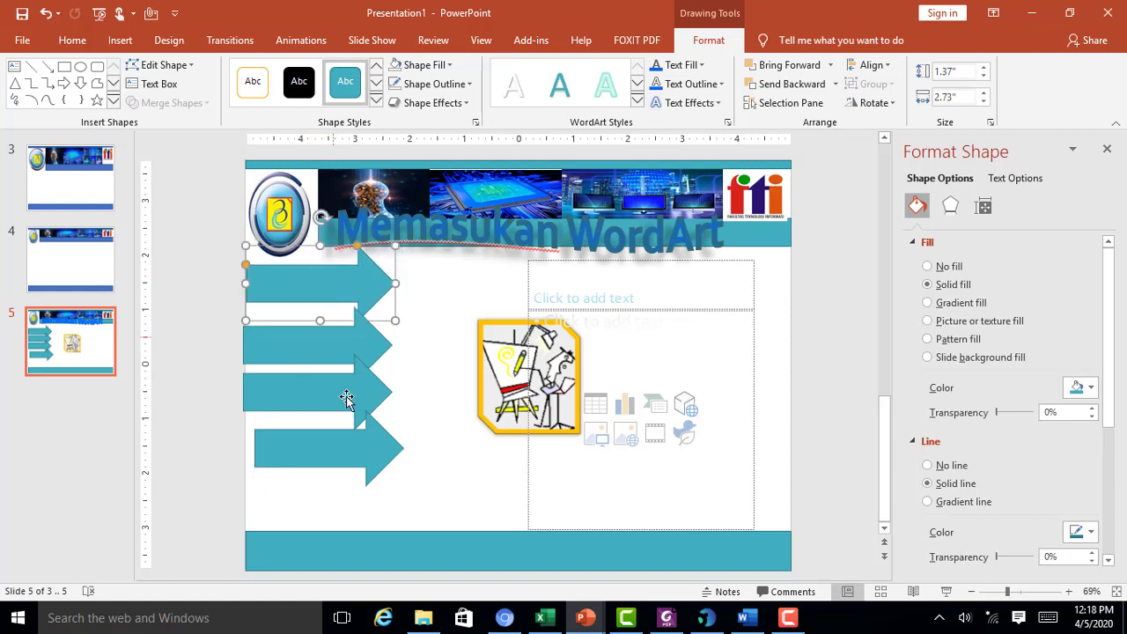
pyautogui.moveTo(345, 464); pyautogui.dragTo(336, 479)
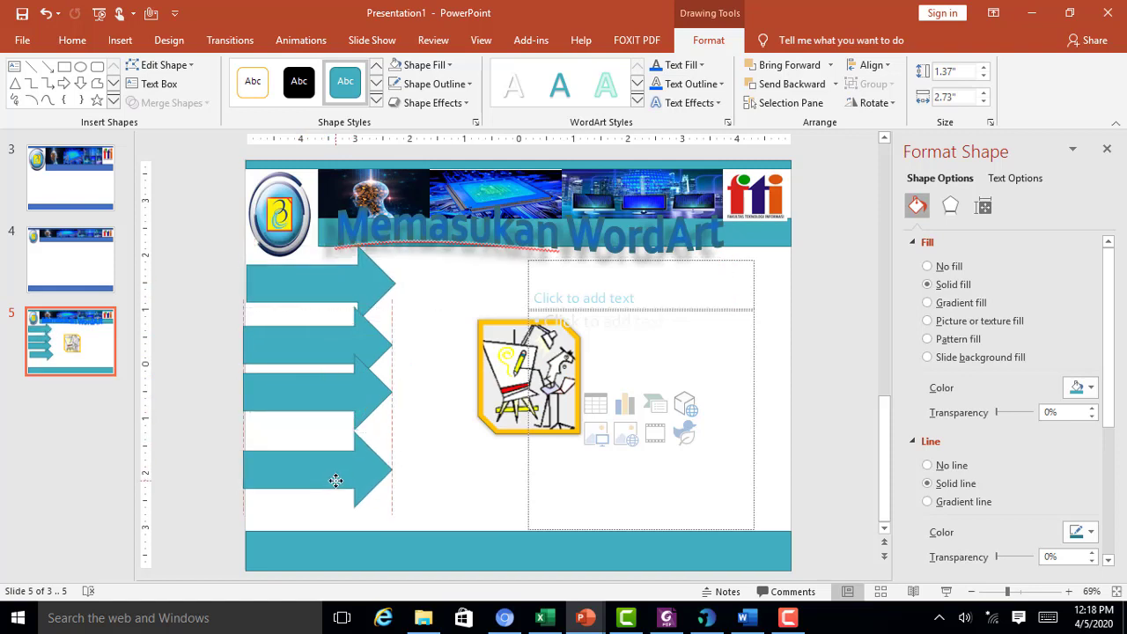
pyautogui.click(338, 388)
pyautogui.moveTo(338, 388); pyautogui.dragTo(340, 402)
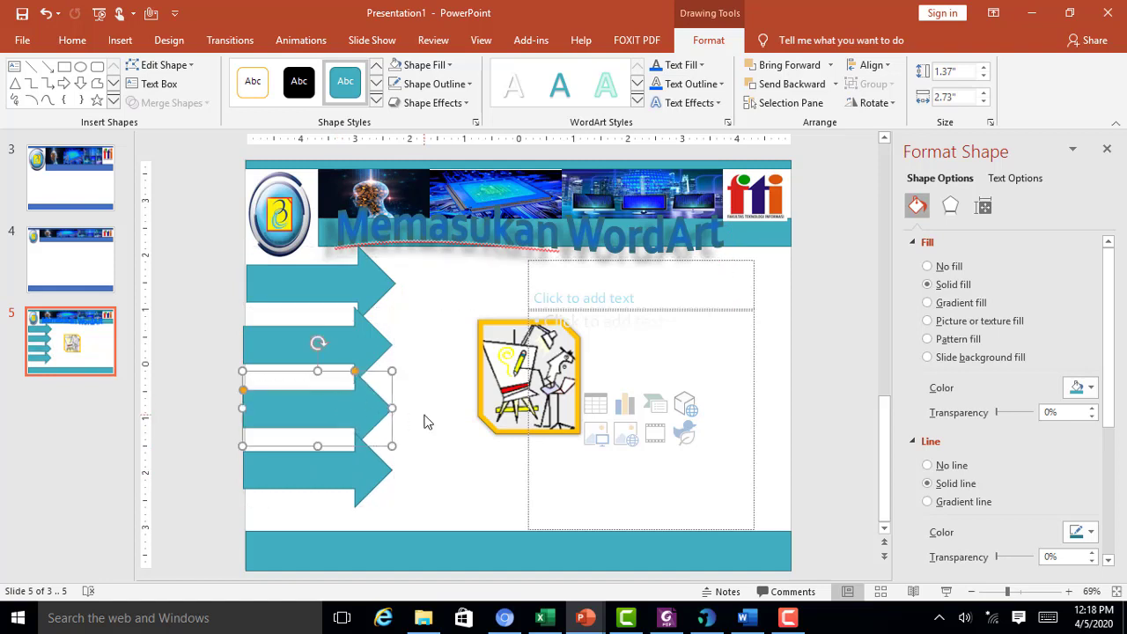
# Select all four arrows and set Shape Height to 1" and Shape Width to 2.5"
pyautogui.click(342, 276)
pyautogui.keyDown('shift'); pyautogui.click(328, 359); pyautogui.keyUp('shift')
pyautogui.keyDown('shift'); pyautogui.click(336, 414); pyautogui.keyUp('shift')
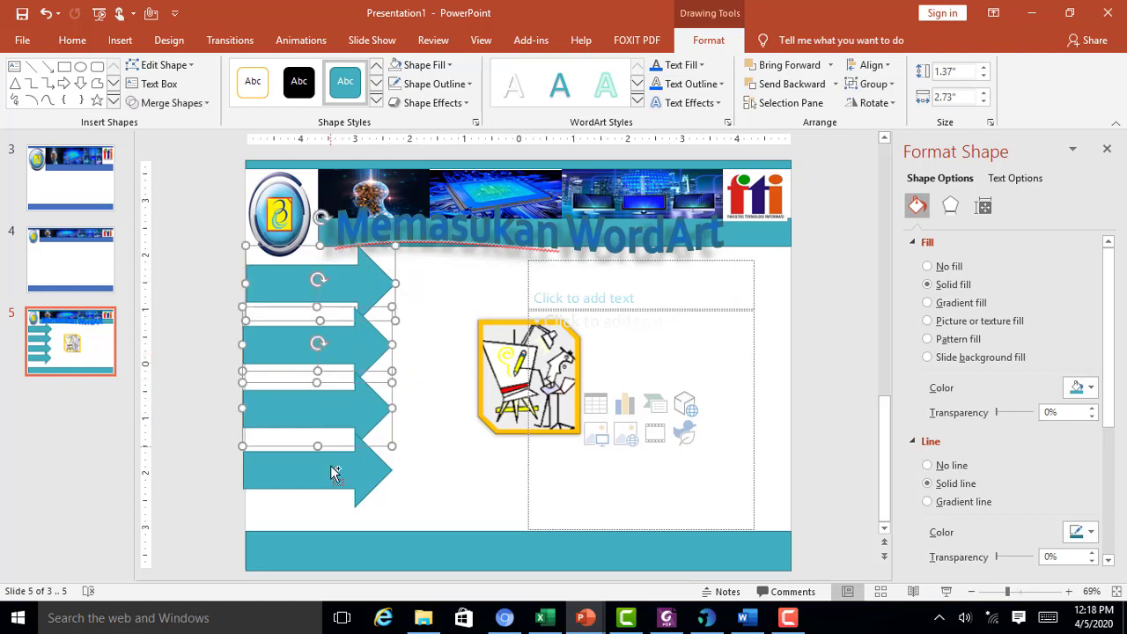
pyautogui.keyDown('shift'); pyautogui.click(336, 475); pyautogui.keyUp('shift')
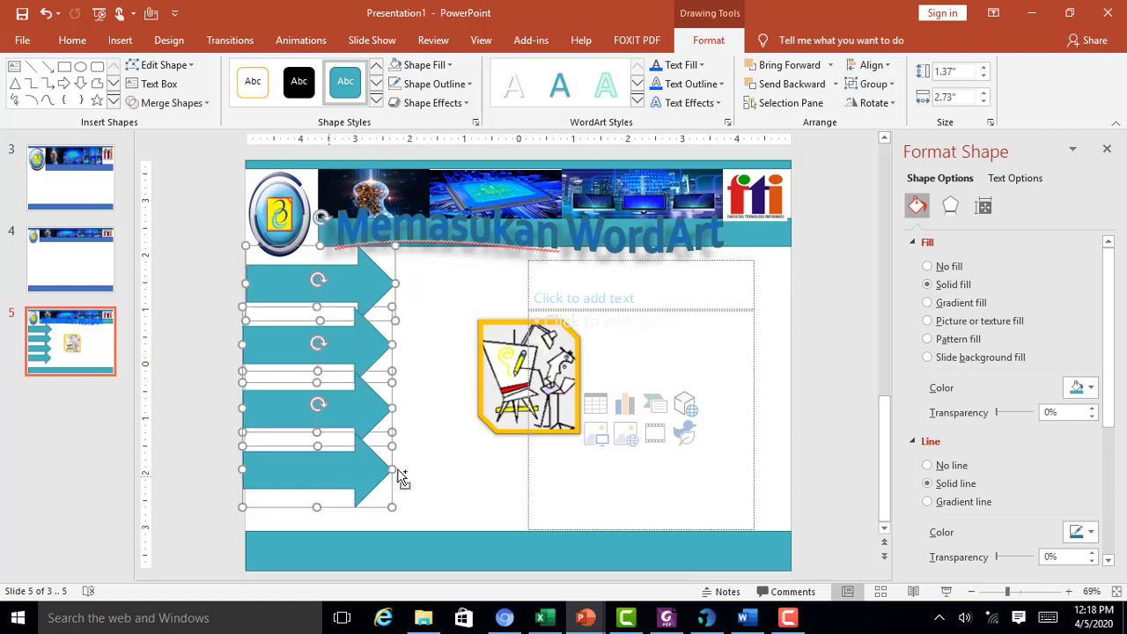
pyautogui.click(974, 79)
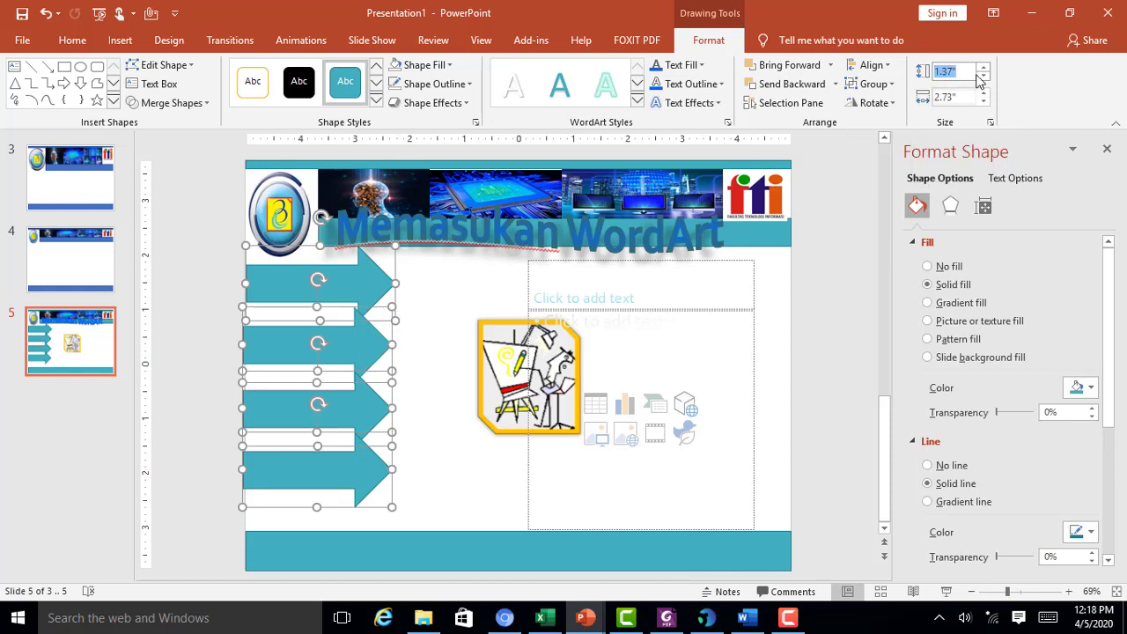
pyautogui.write('1')
pyautogui.press('Return')
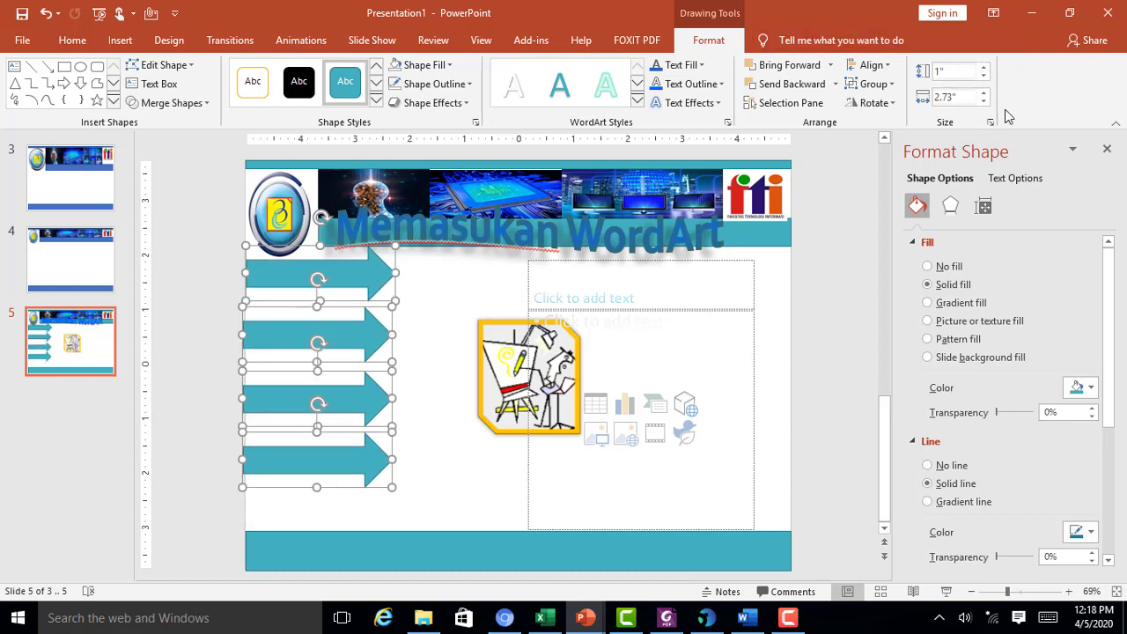
pyautogui.click(971, 97)
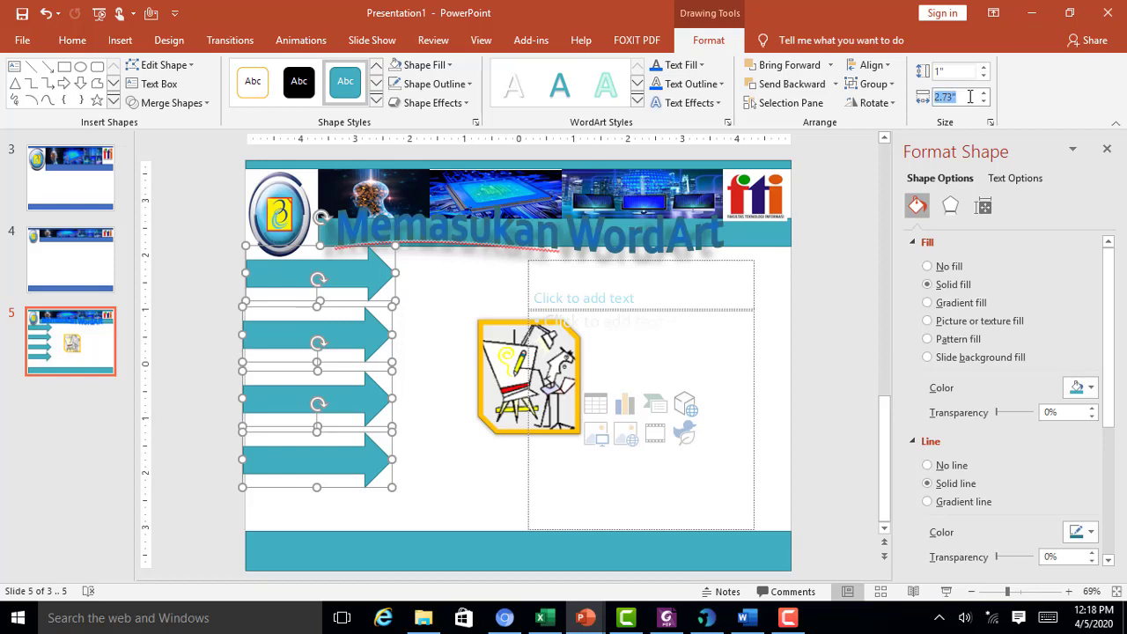
pyautogui.write('2.5')
pyautogui.press('Return')
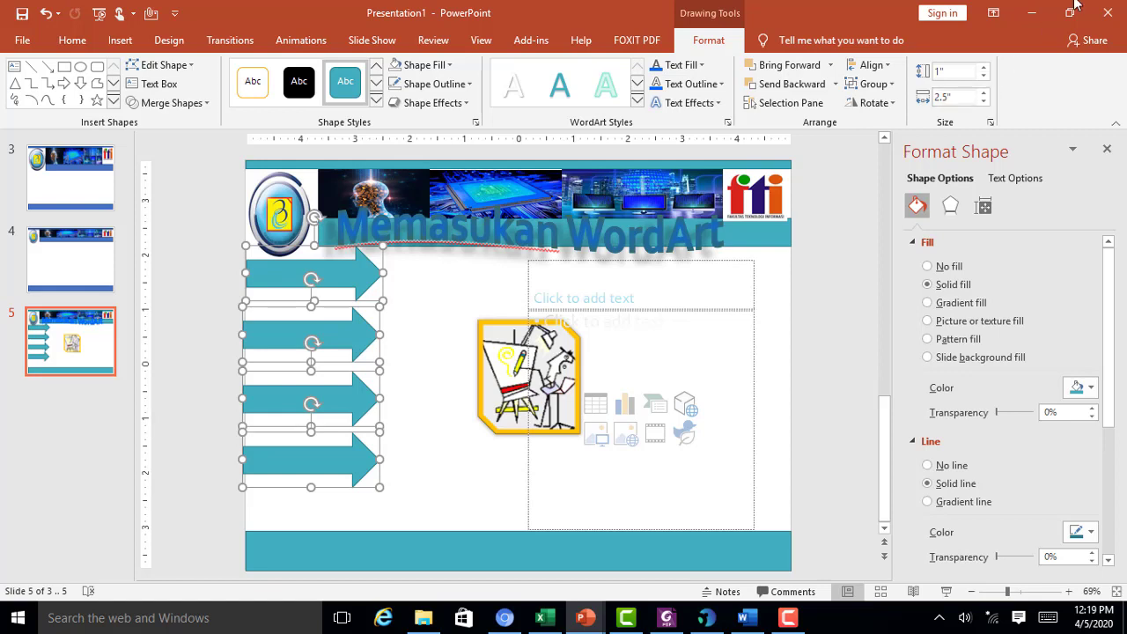
pyautogui.click(885, 69)
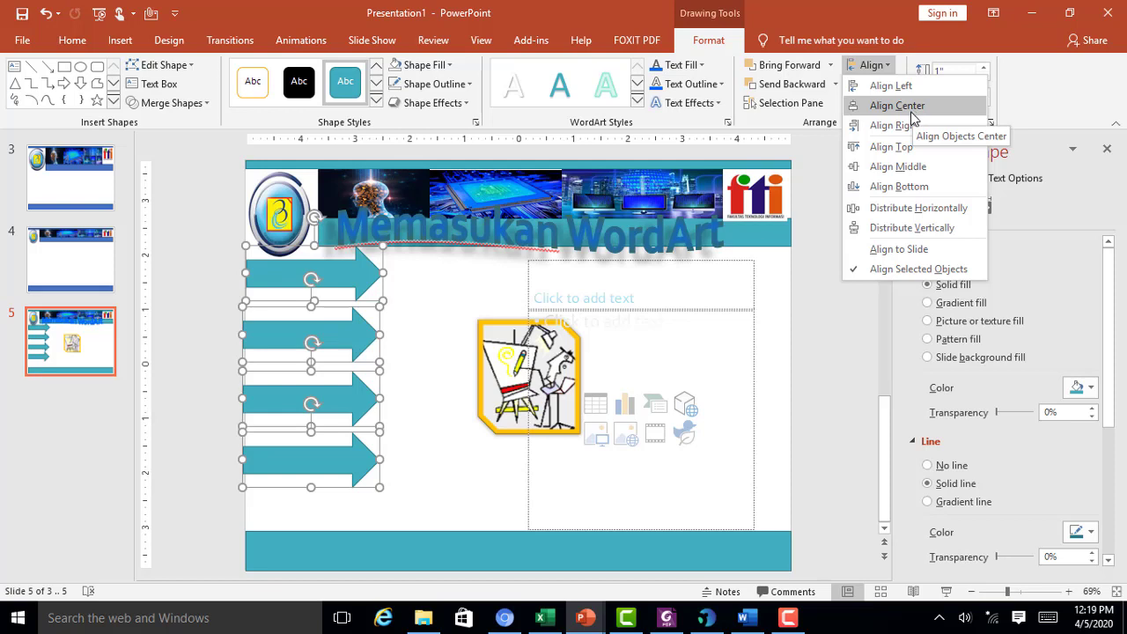
# Apply Align Left and Distribute Vertically to the four arrows, then deselect them
pyautogui.click(914, 93)
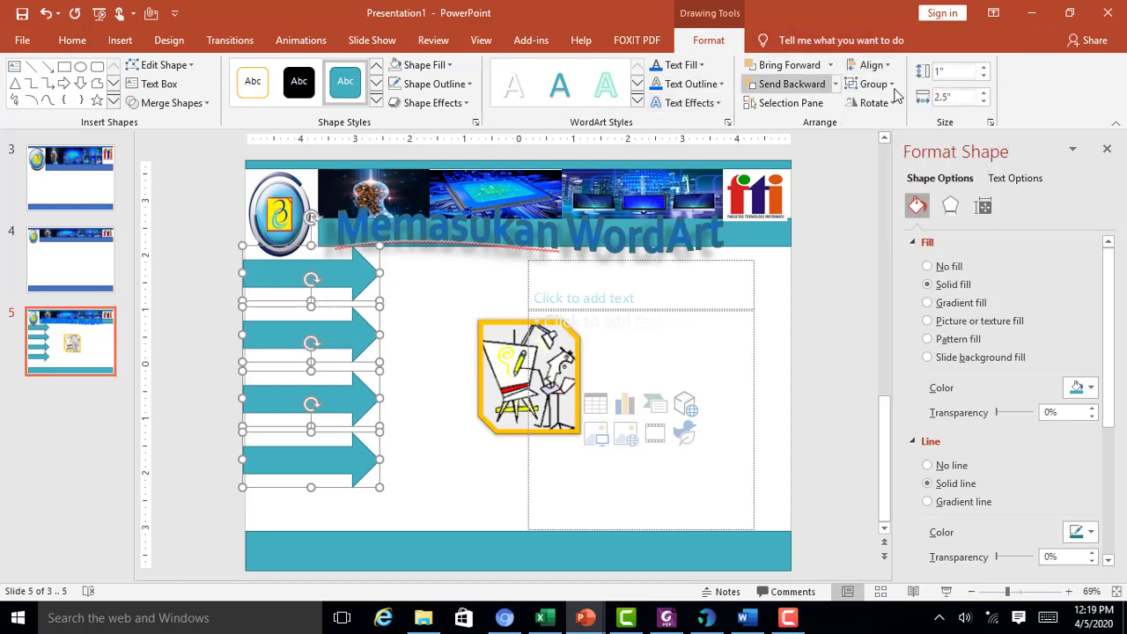
pyautogui.click(885, 65)
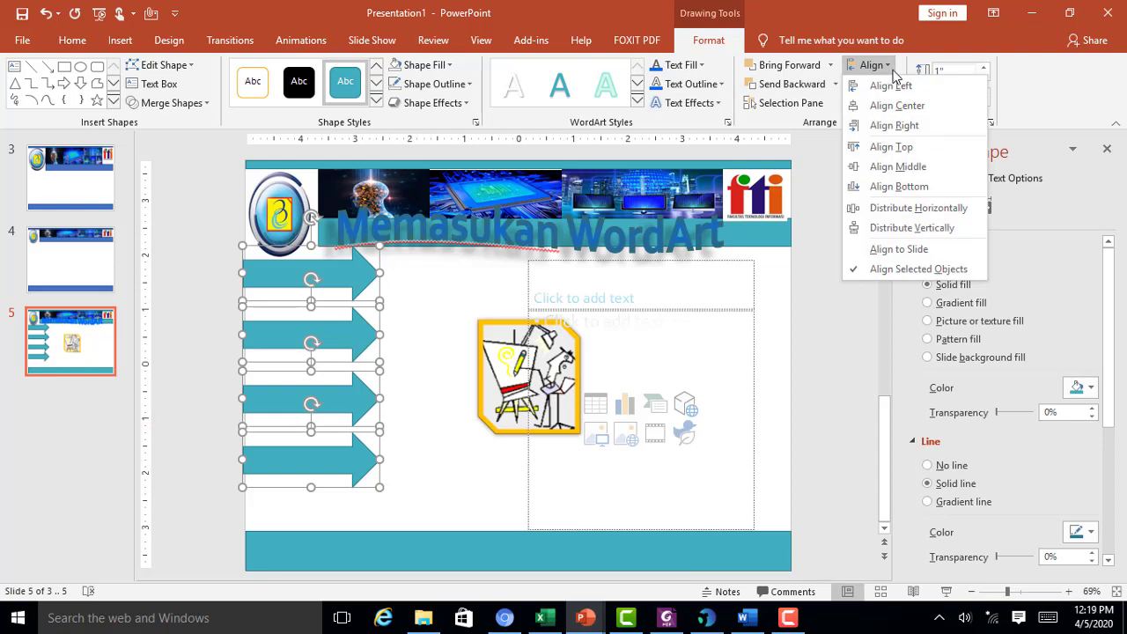
pyautogui.click(912, 228)
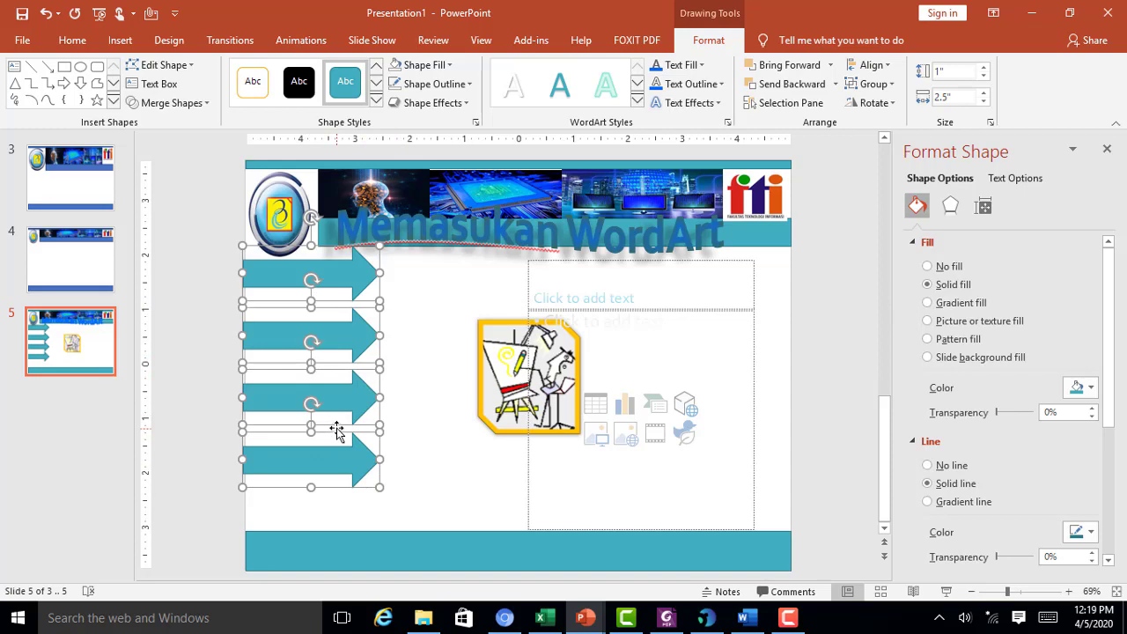
pyautogui.click(441, 337)
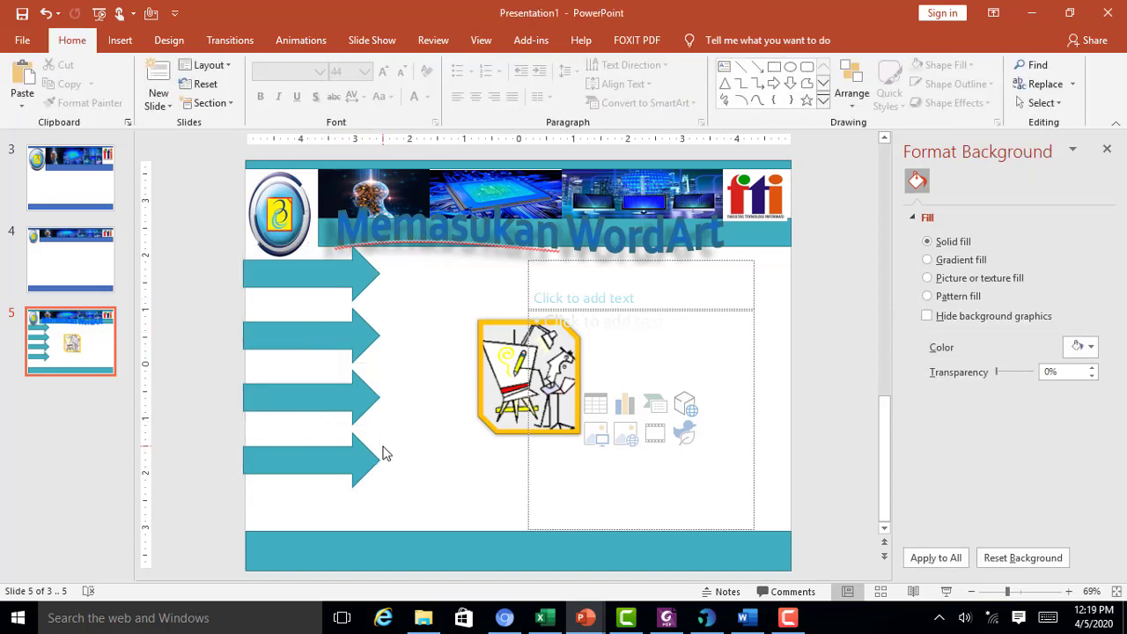
# Select the four arrows, nudge them slightly lower, and group them into one object
pyautogui.moveTo(197, 220); pyautogui.dragTo(443, 519)
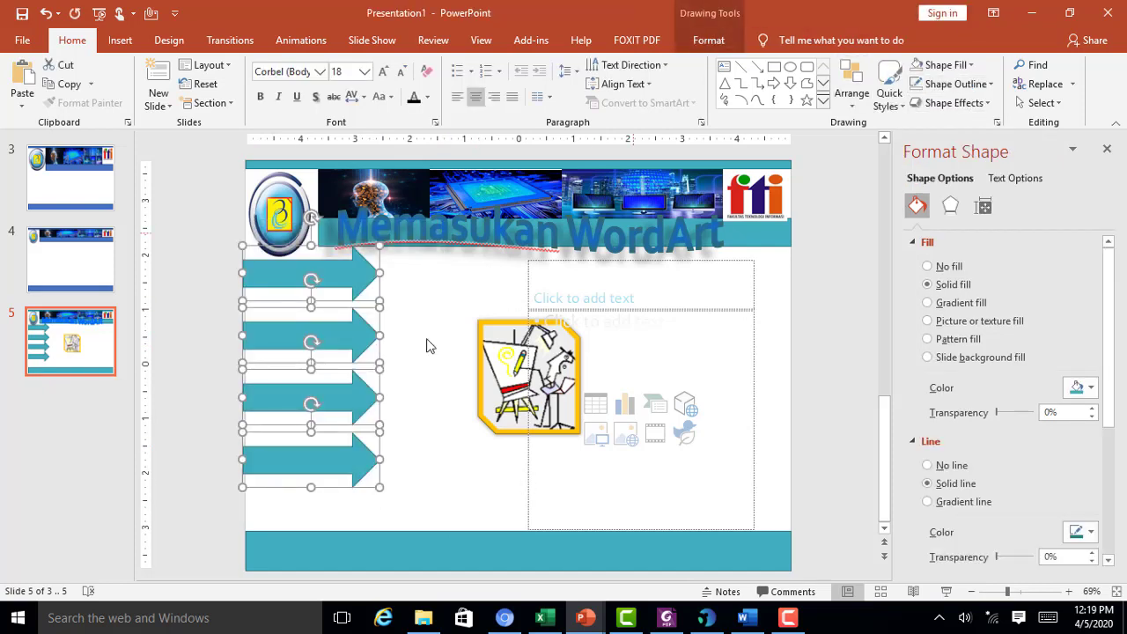
pyautogui.moveTo(329, 275); pyautogui.dragTo(332, 297)
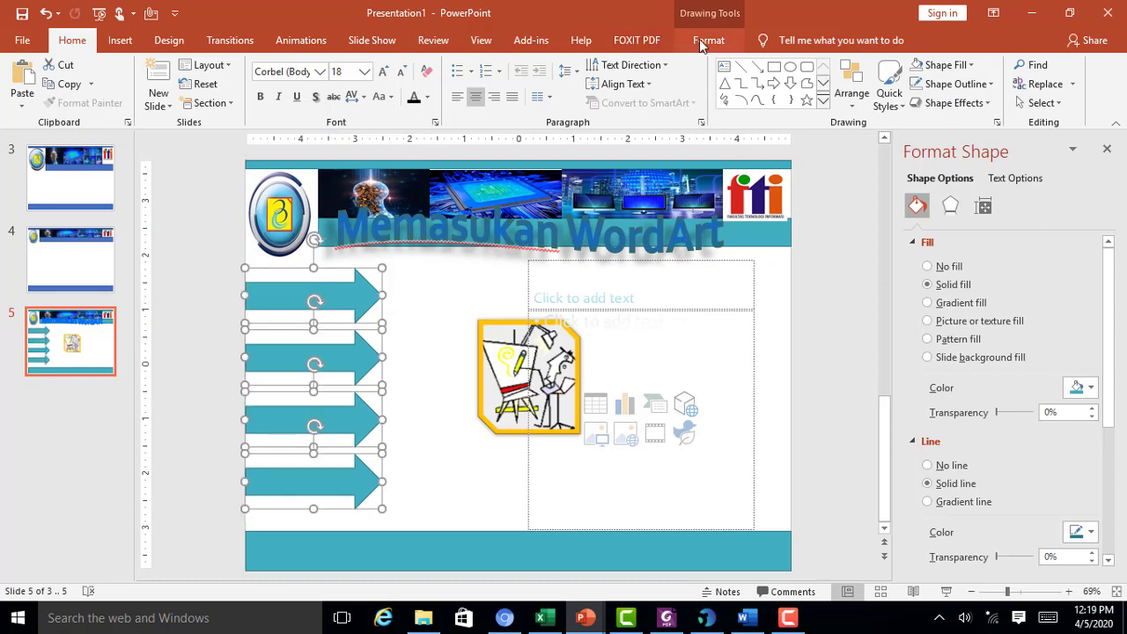
pyautogui.click(702, 41)
pyautogui.click(885, 84)
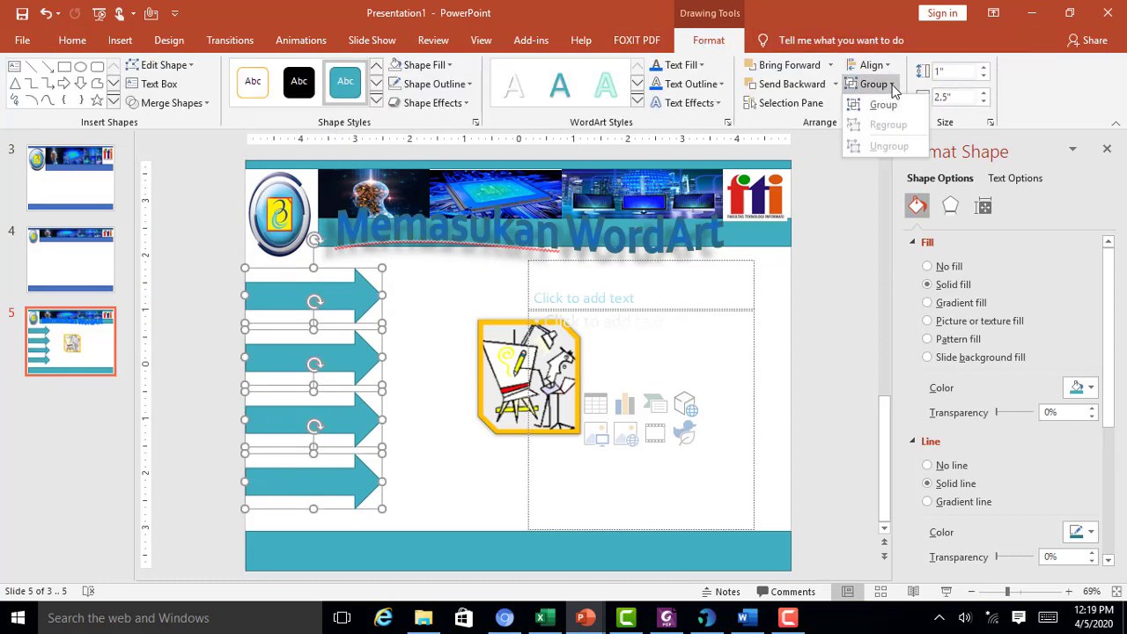
pyautogui.click(896, 109)
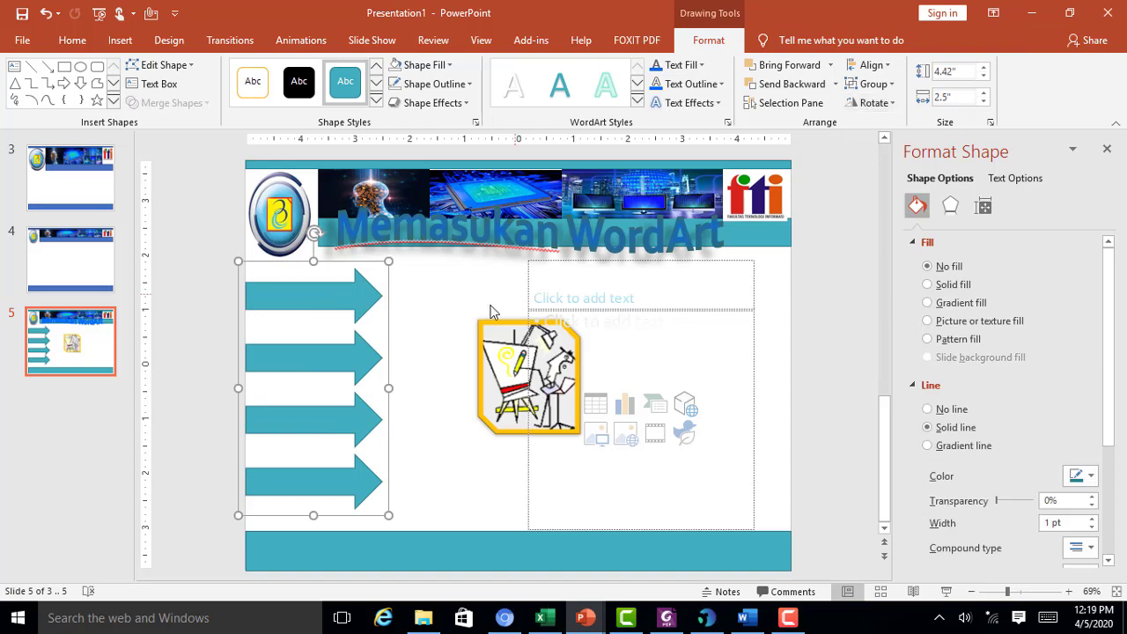
pyautogui.click(443, 329)
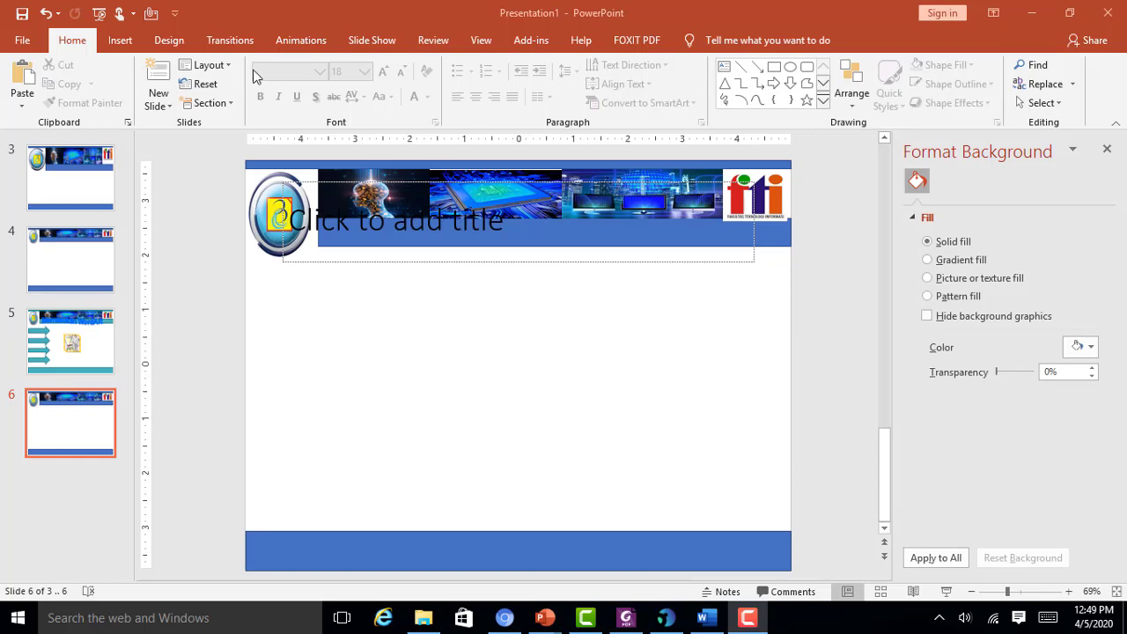
# Insert a 5-column by 3-row table on slide 6 and move it below the title
pyautogui.click(120, 43)
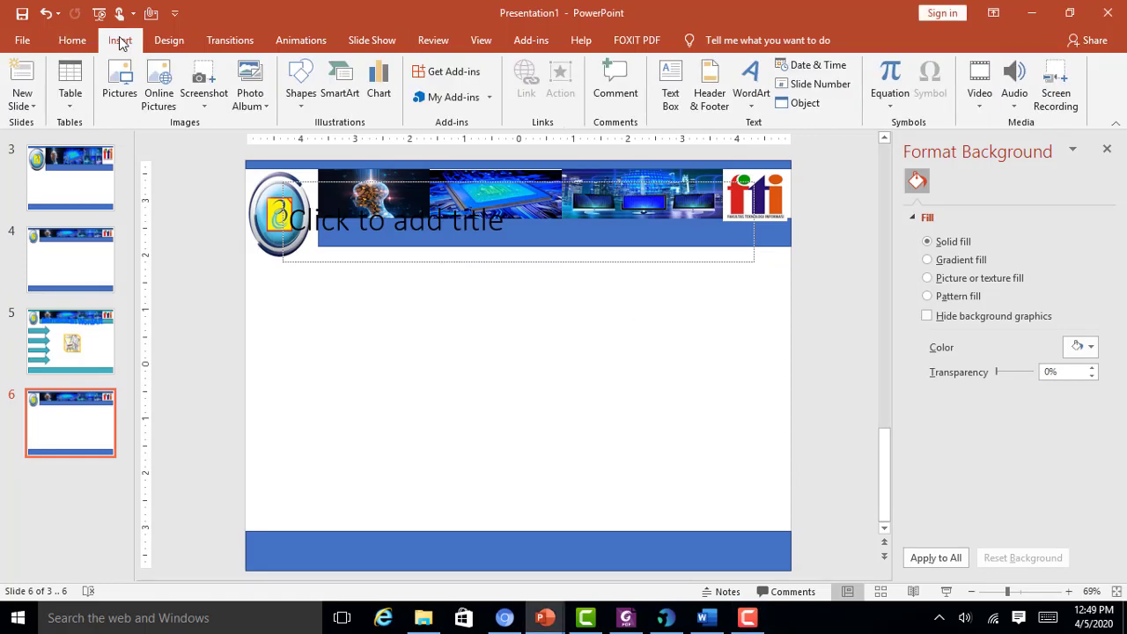
pyautogui.click(73, 103)
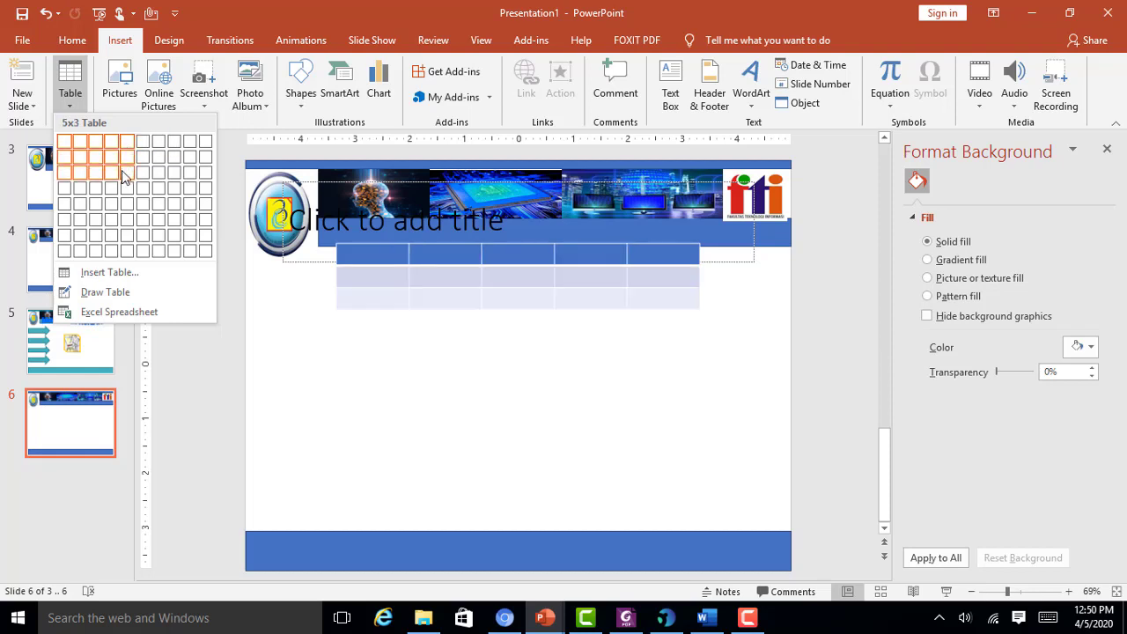
pyautogui.click(123, 173)
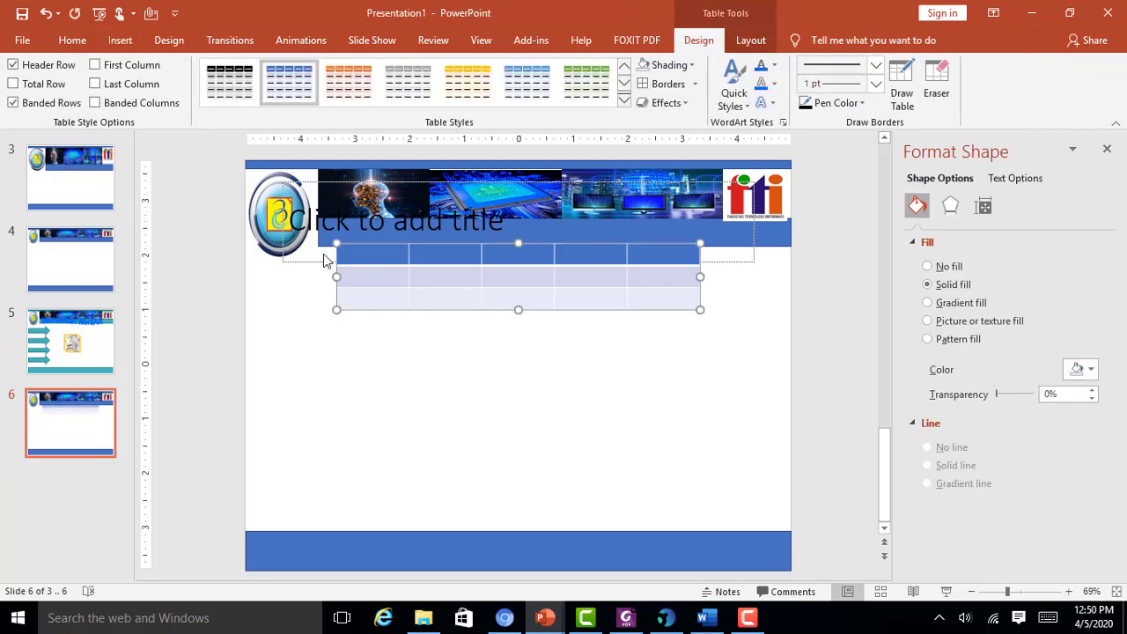
pyautogui.moveTo(591, 310); pyautogui.dragTo(581, 354)
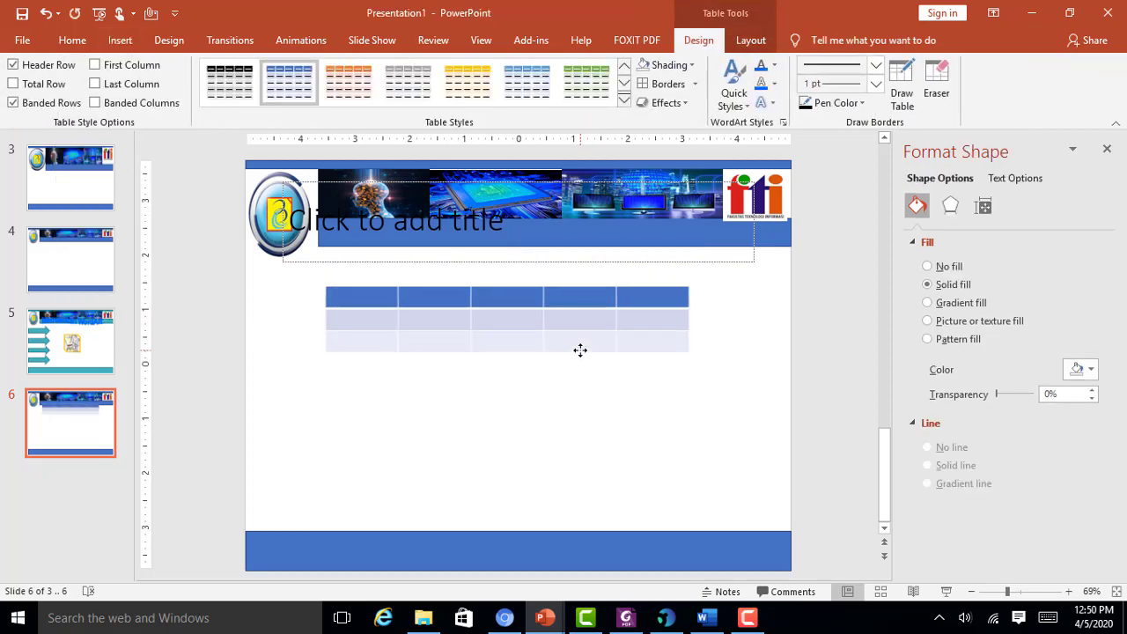
# Insert a 5-column, 4-row table through the Insert Table dialog and place it under the first table
pyautogui.click(120, 41)
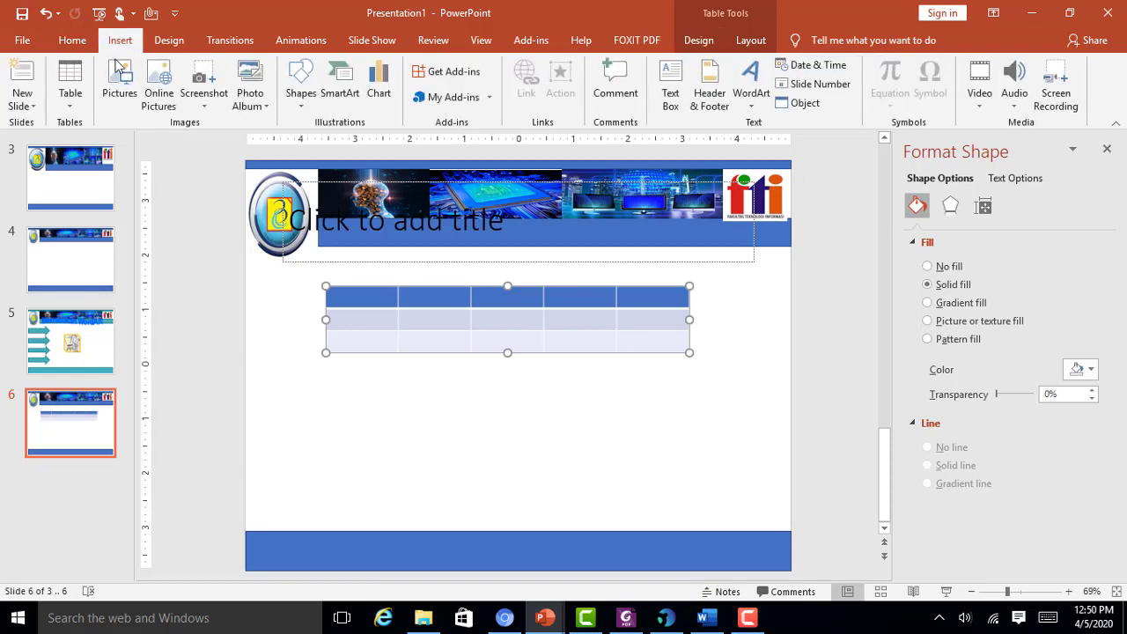
pyautogui.click(78, 99)
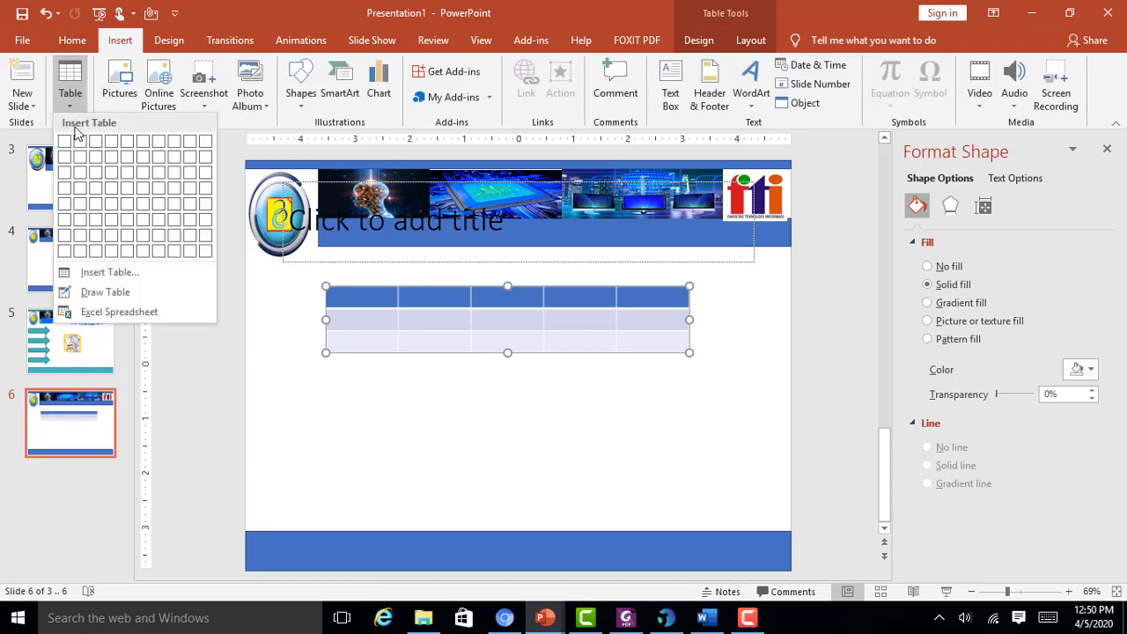
pyautogui.click(104, 275)
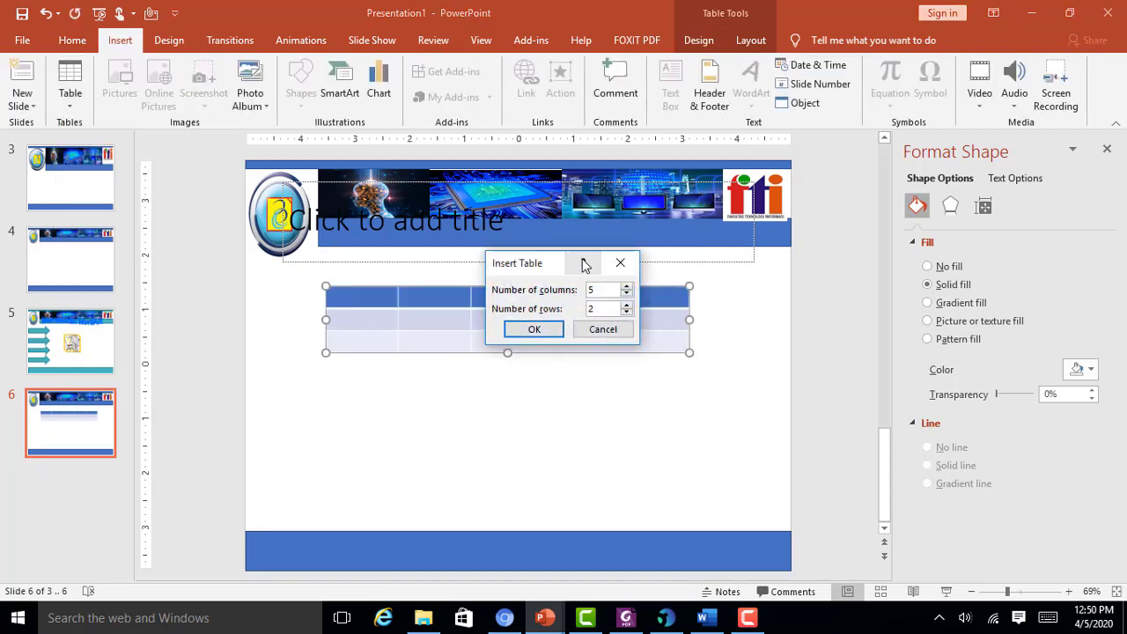
pyautogui.moveTo(559, 262); pyautogui.dragTo(565, 390)
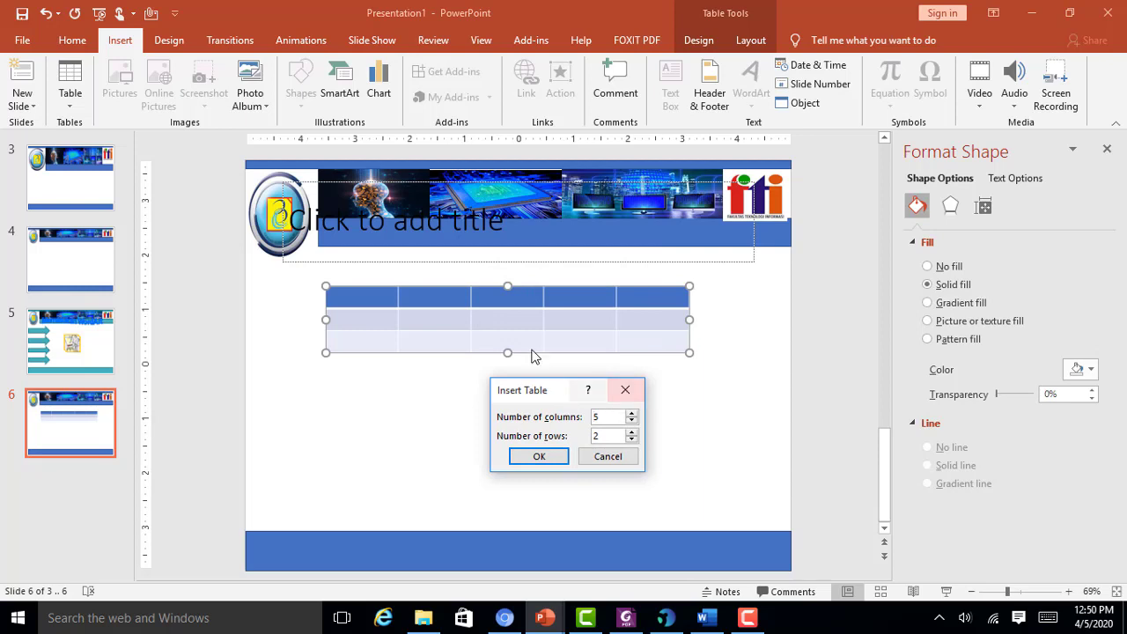
pyautogui.press('Tab')
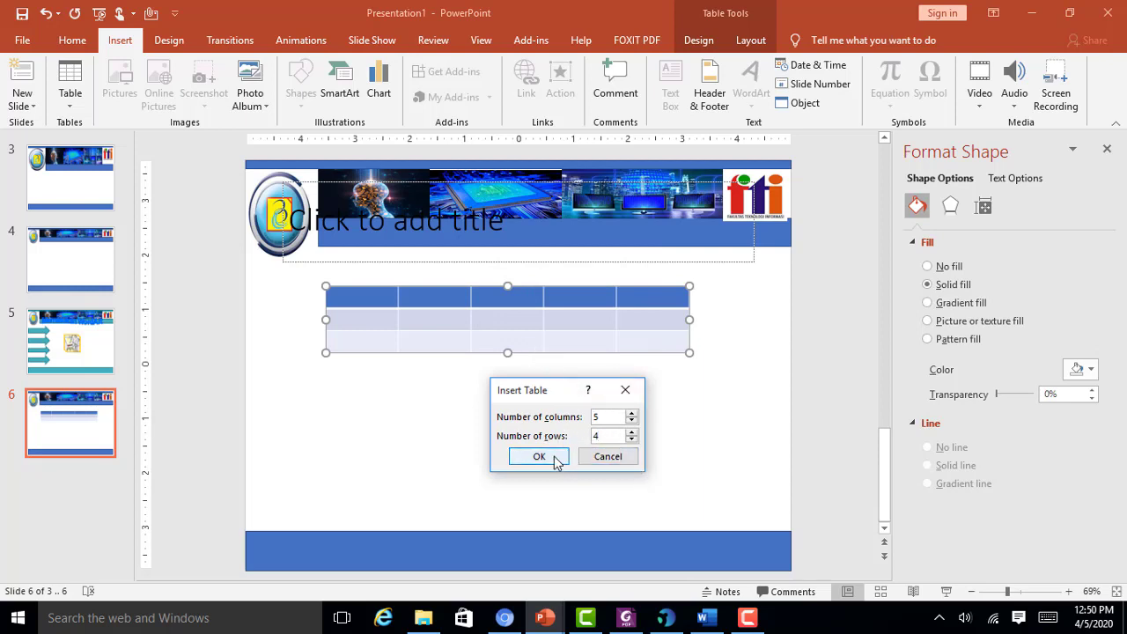
pyautogui.click(537, 457)
pyautogui.moveTo(528, 247); pyautogui.dragTo(512, 379)
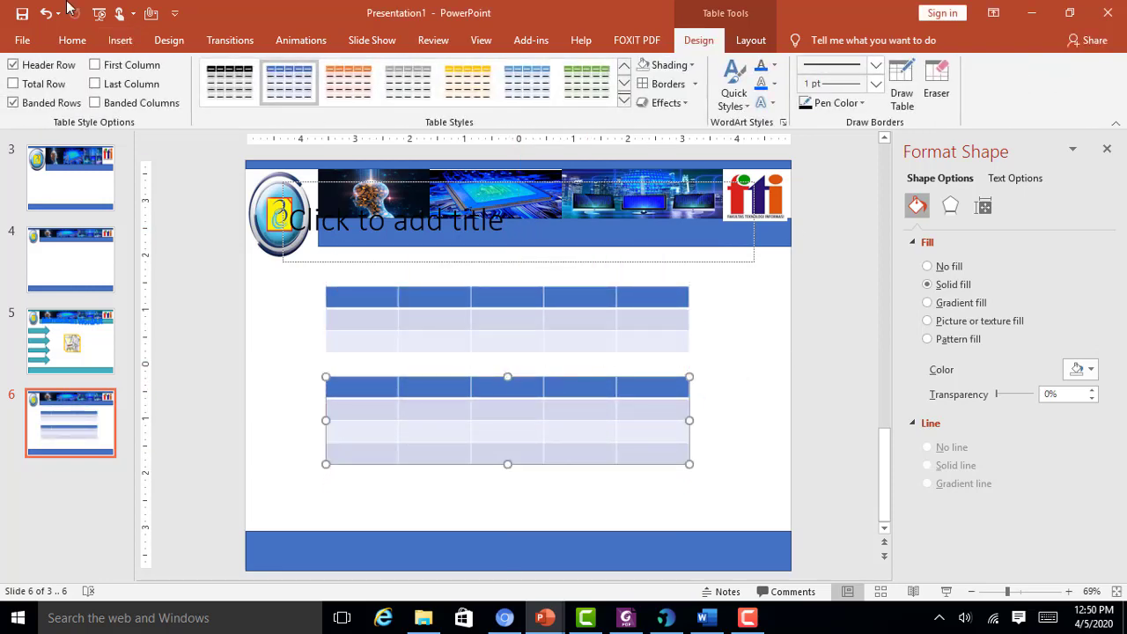
# Draw a one-cell freehand table at the left of slide 6
pyautogui.click(63, 42)
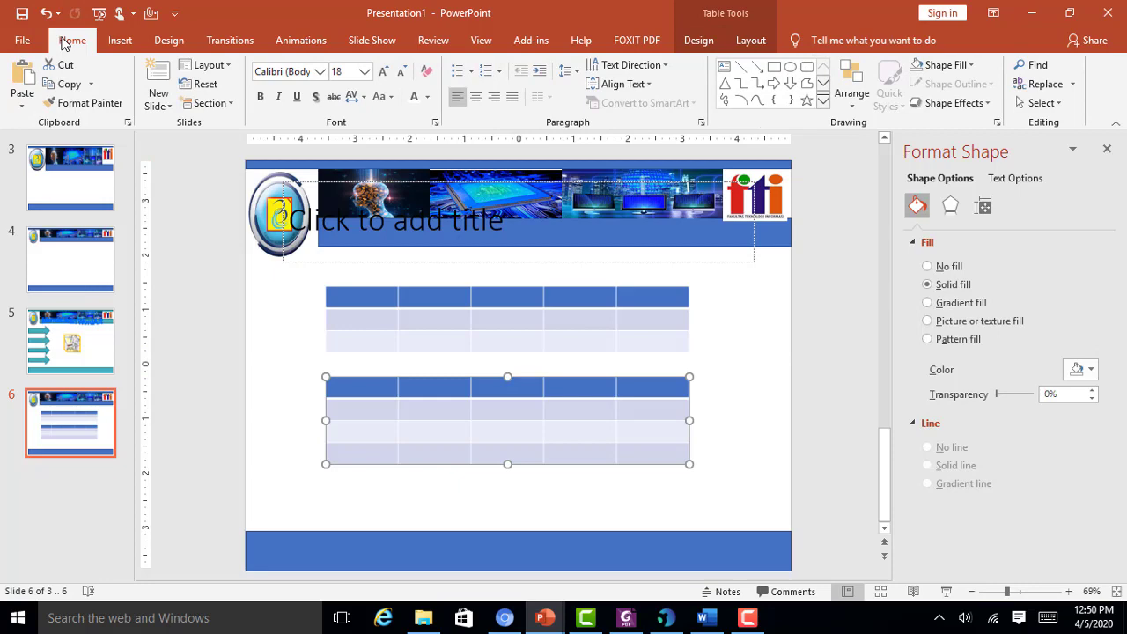
pyautogui.click(120, 40)
pyautogui.click(63, 104)
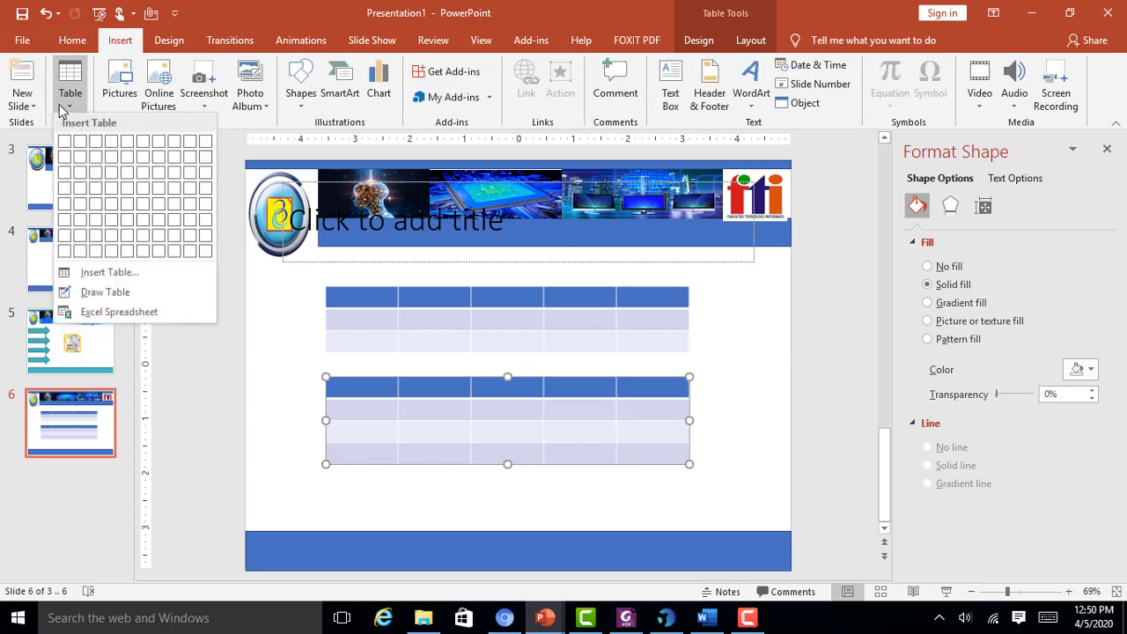
pyautogui.click(111, 296)
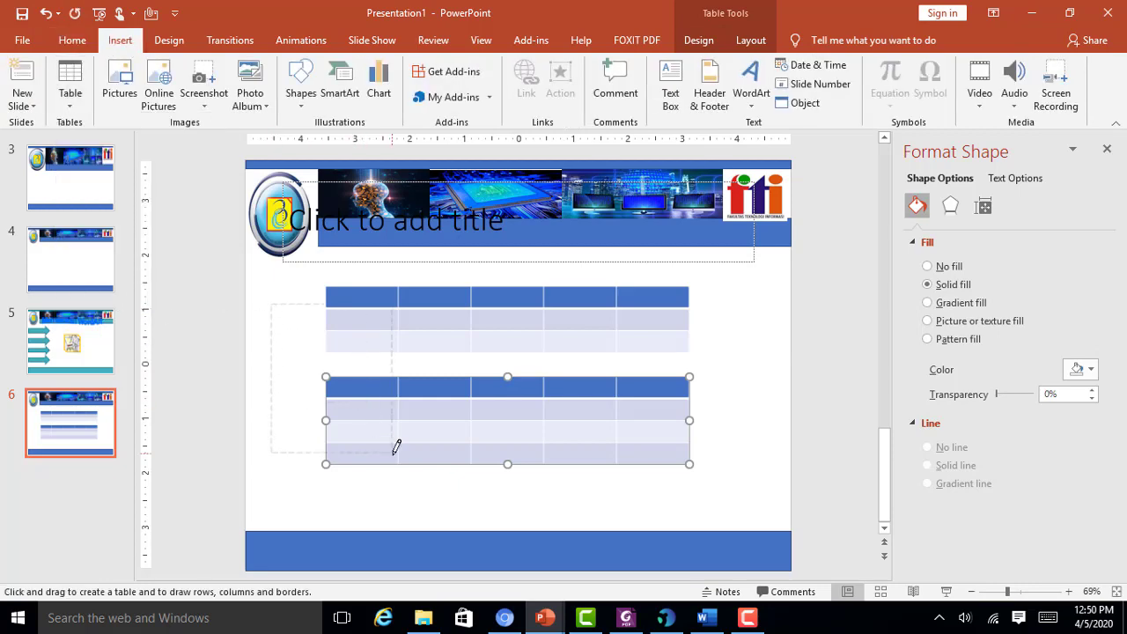
pyautogui.moveTo(328, 319); pyautogui.dragTo(392, 455)
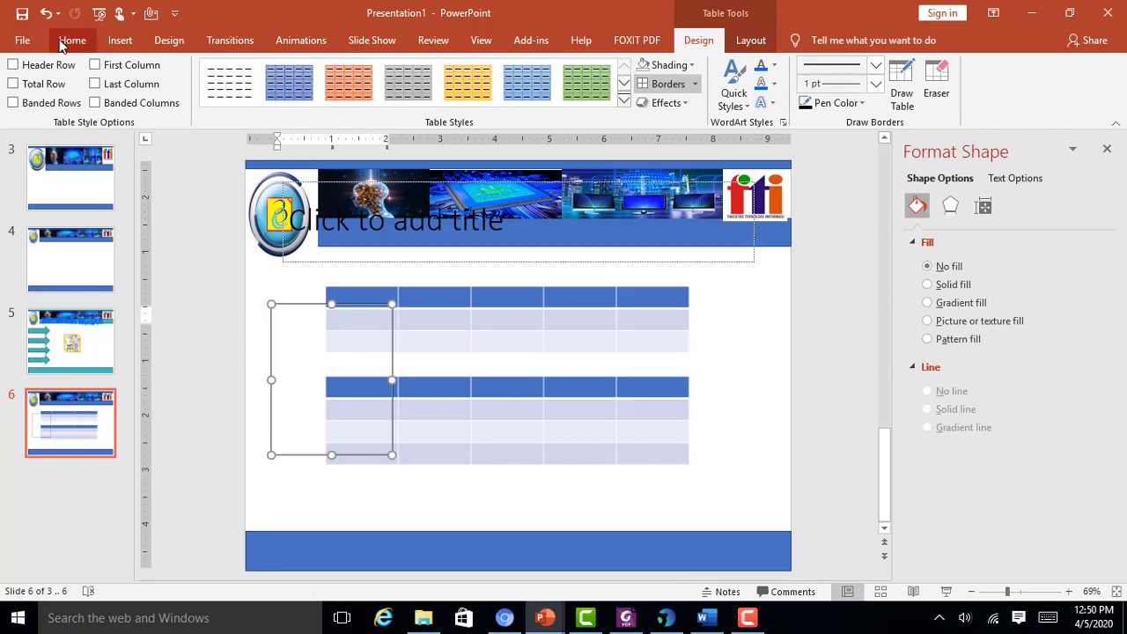
# Embed an Excel spreadsheet, enlarge it to show columns A–E, and exit editing
pyautogui.click(72, 41)
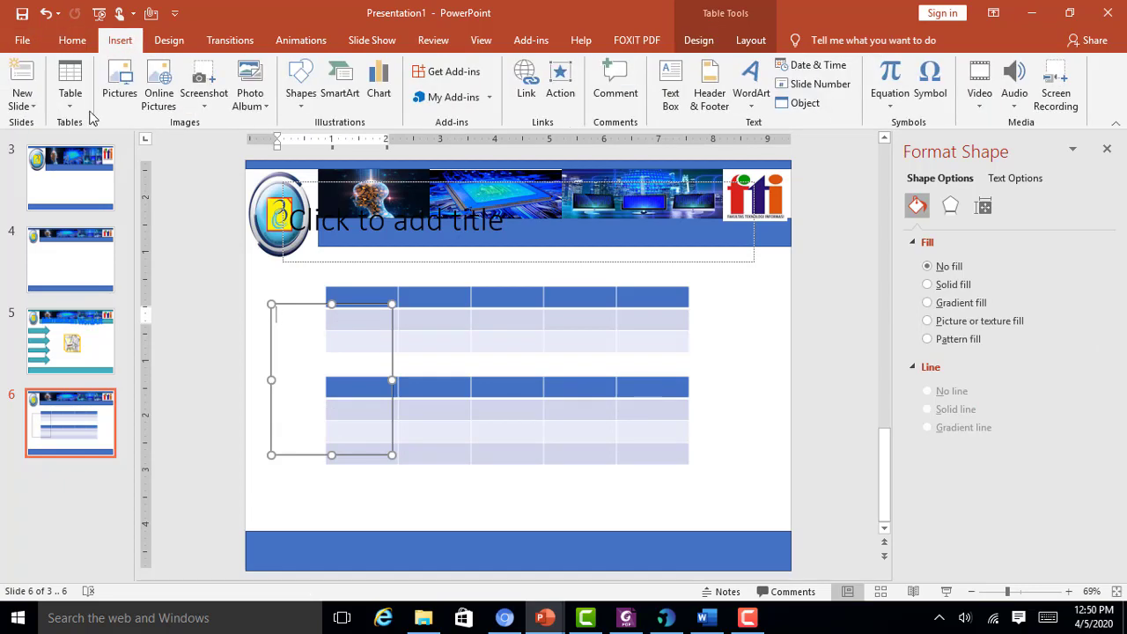
pyautogui.click(86, 107)
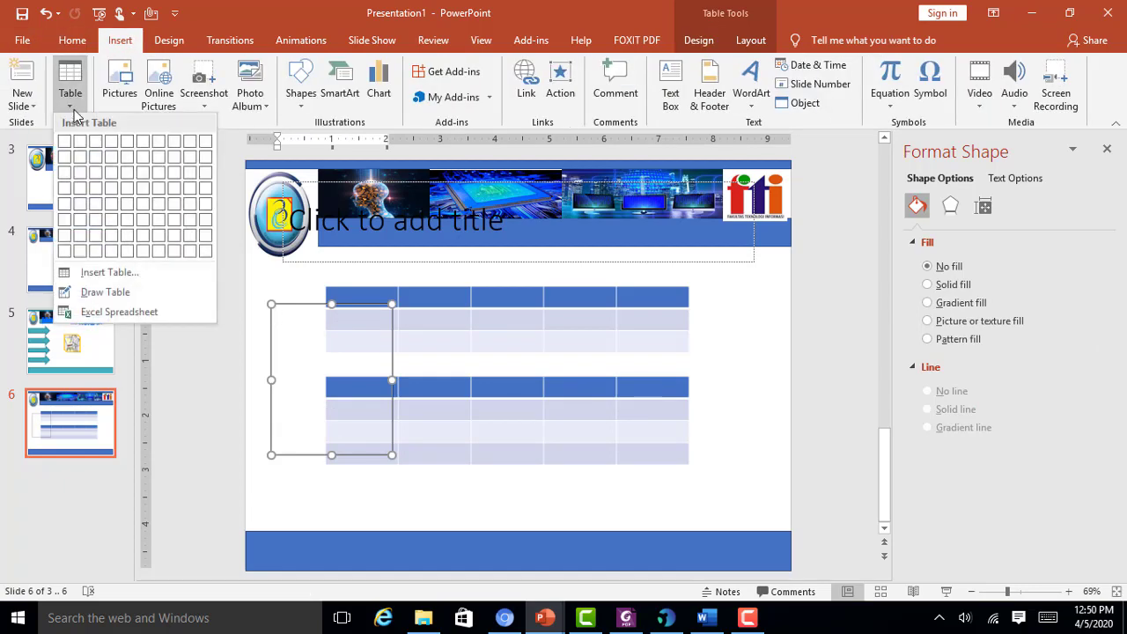
pyautogui.click(102, 314)
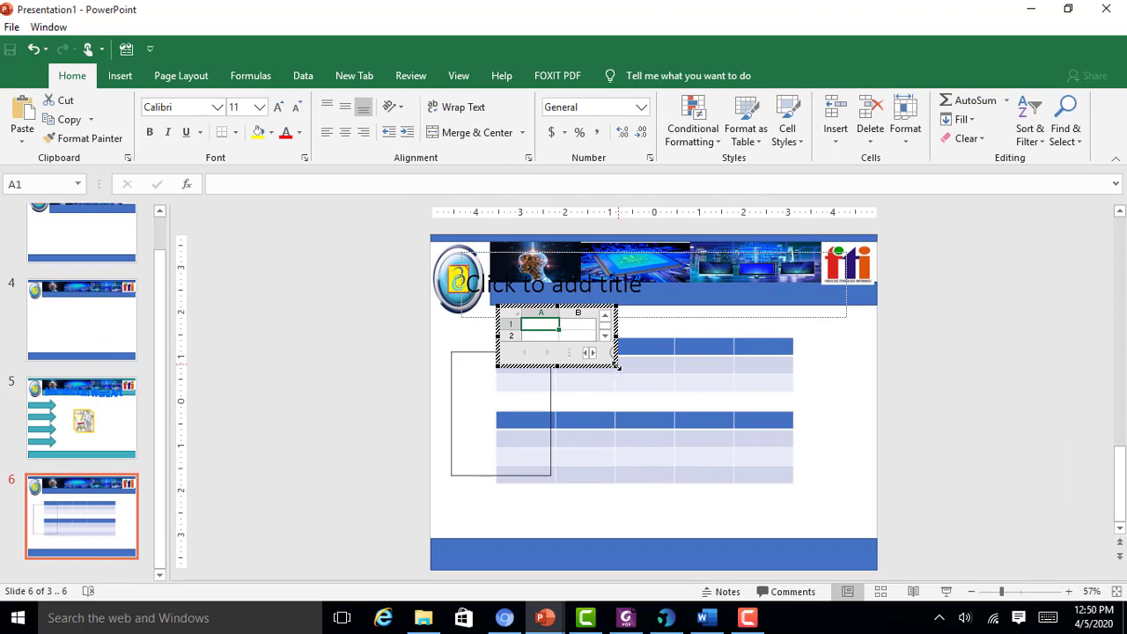
pyautogui.moveTo(617, 367); pyautogui.dragTo(740, 447)
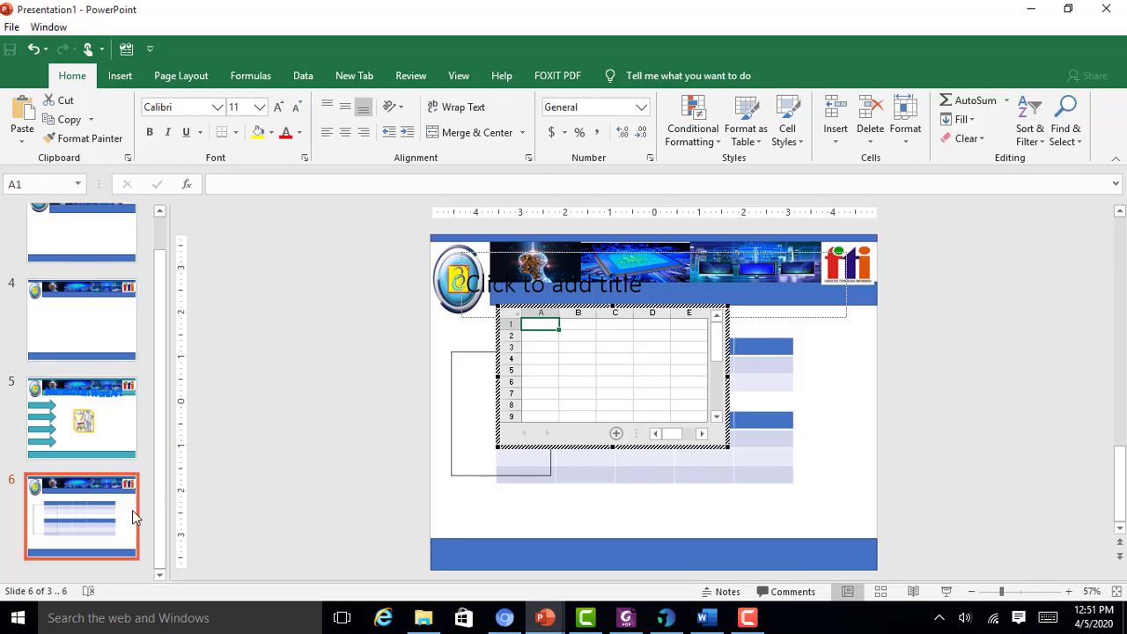
pyautogui.click(56, 499)
# Duplicate slide 6 into a new slide 7 and delete its content placeholder
pyautogui.rightClick(78, 428)
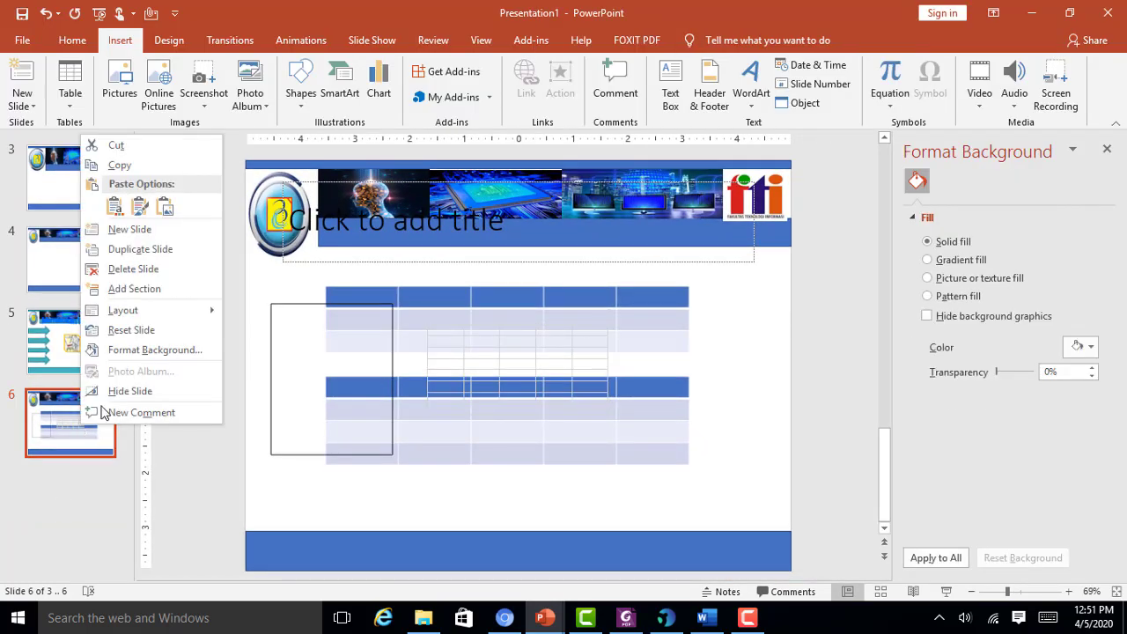
pyautogui.click(155, 249)
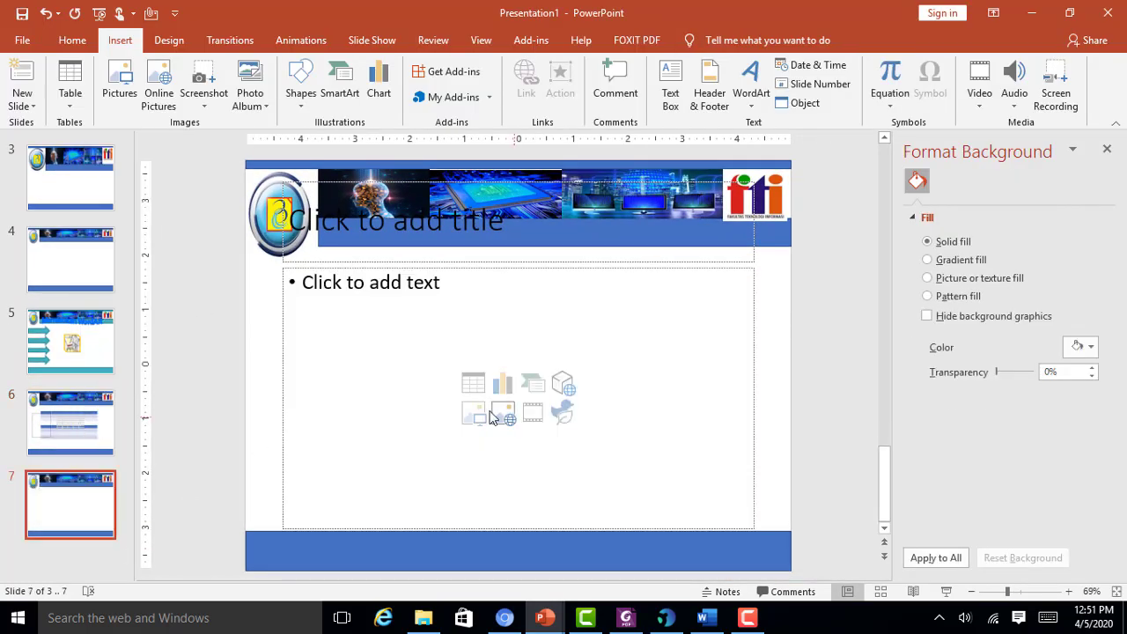
pyautogui.click(282, 411)
pyautogui.press('Delete')
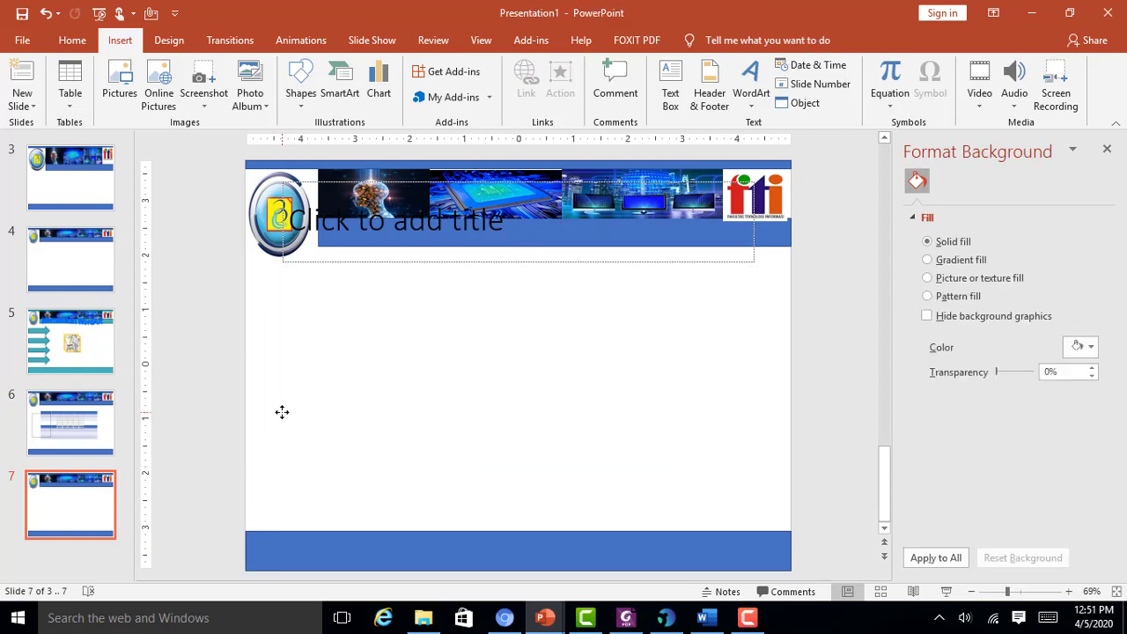
# Set up a 5-column, 3-row table in the Insert Table dialog
pyautogui.click(69, 89)
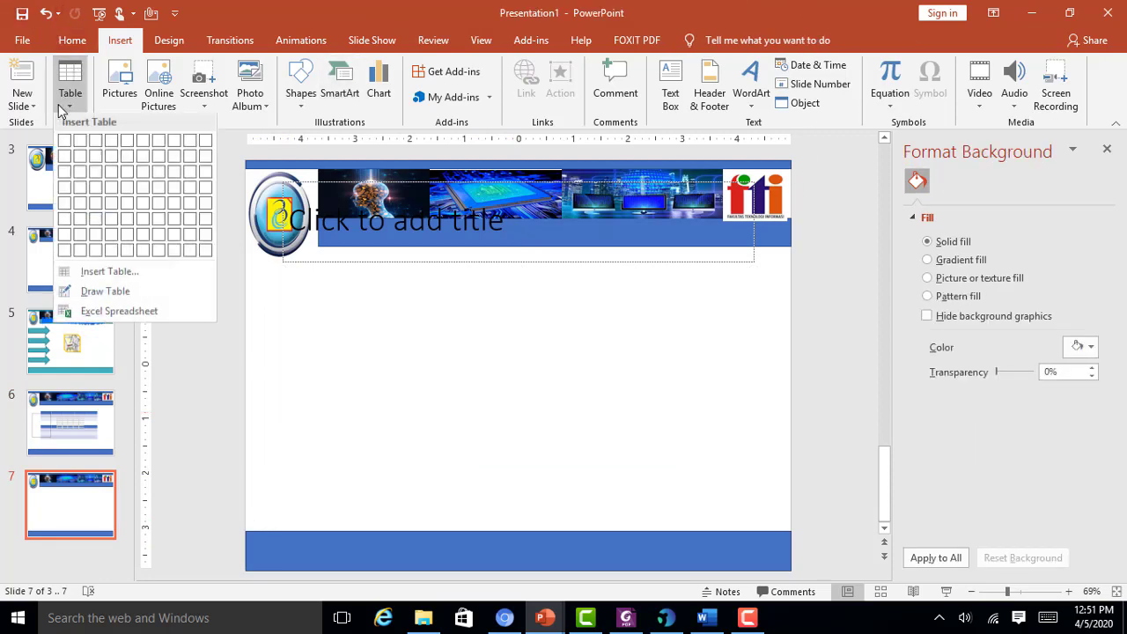
pyautogui.click(109, 272)
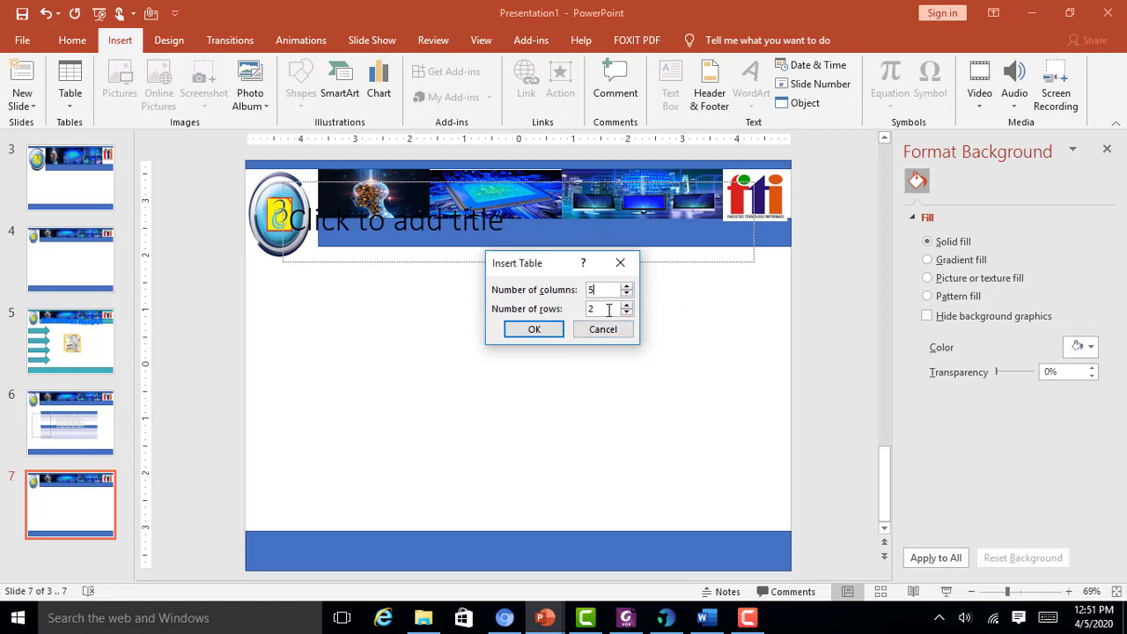
pyautogui.press('Tab')
# Place the 5-by-3 table lower on slide 7 and apply the orange Medium table style
pyautogui.click(546, 332)
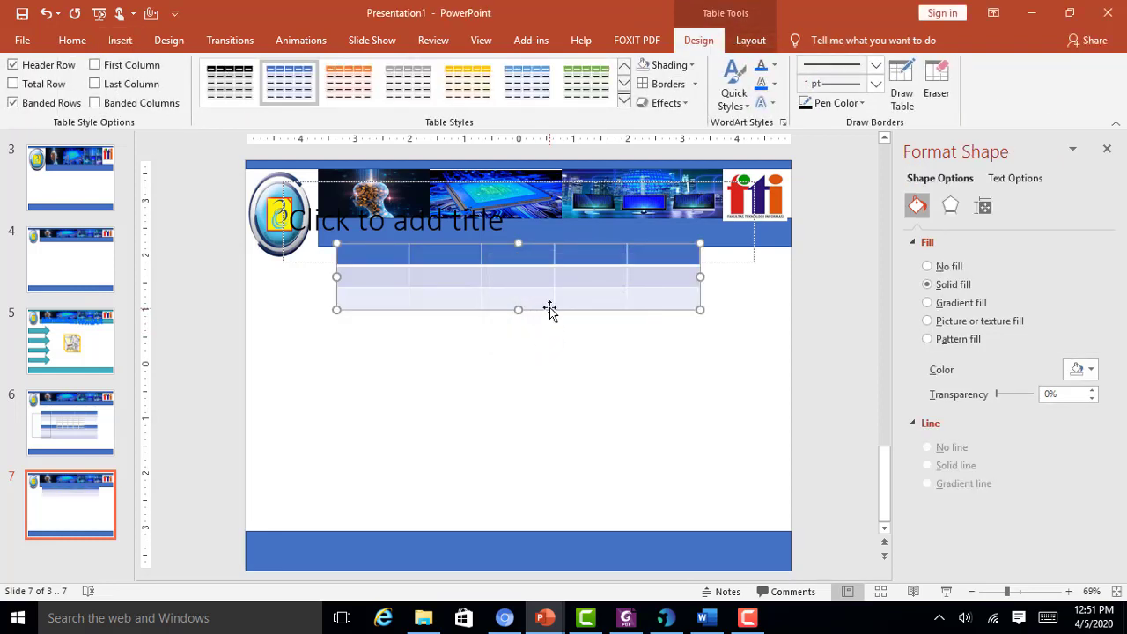
pyautogui.moveTo(550, 309); pyautogui.dragTo(532, 369)
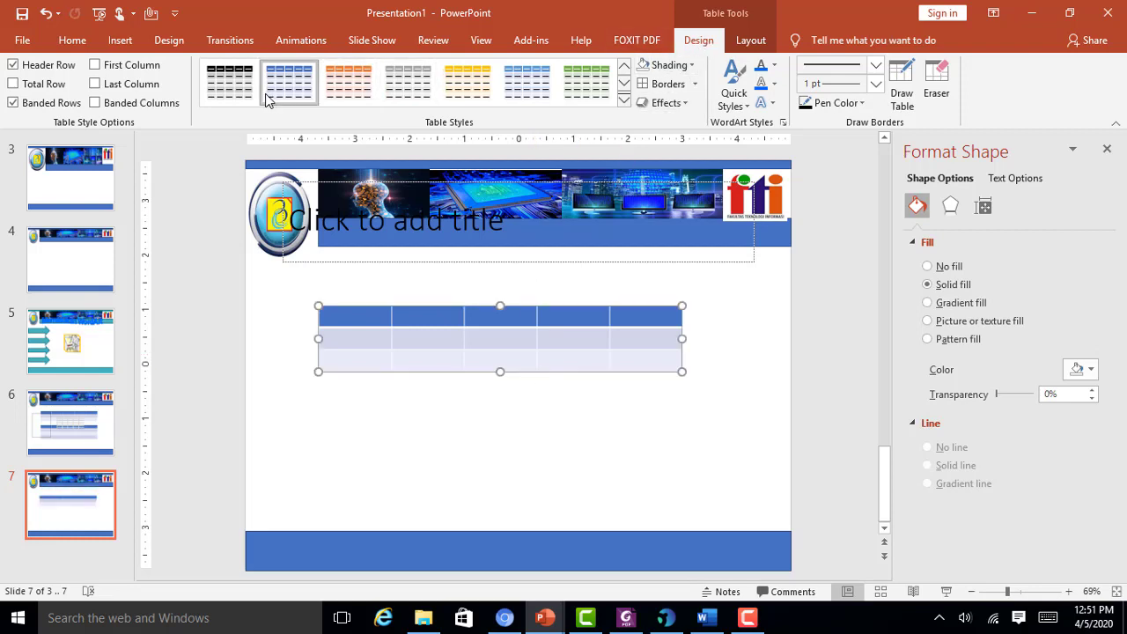
pyautogui.click(347, 95)
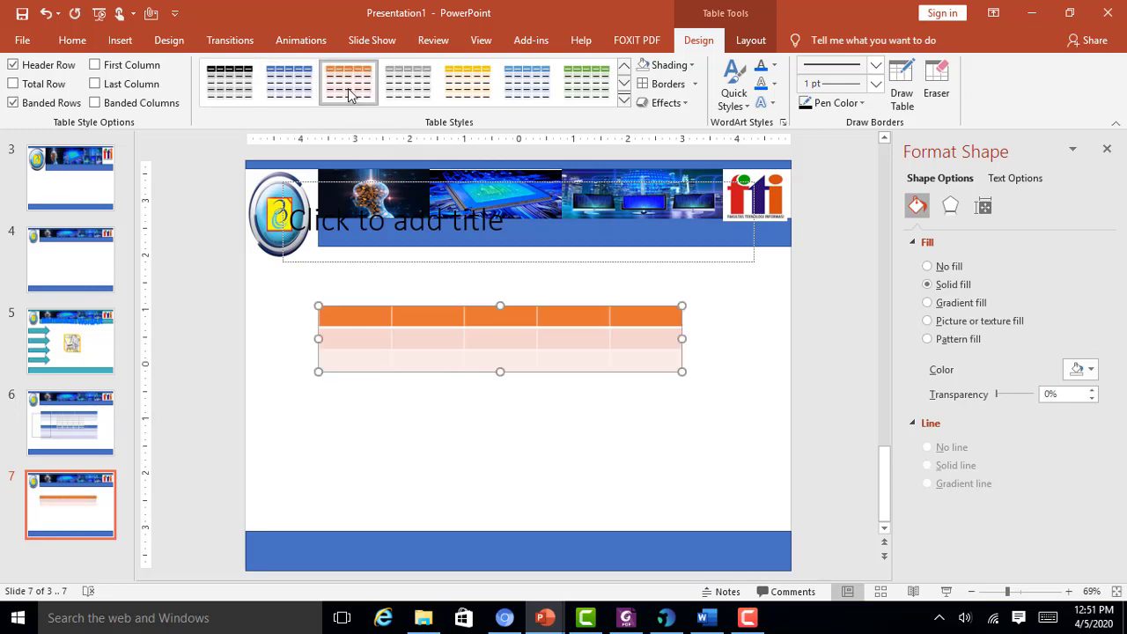
pyautogui.click(467, 83)
pyautogui.click(624, 101)
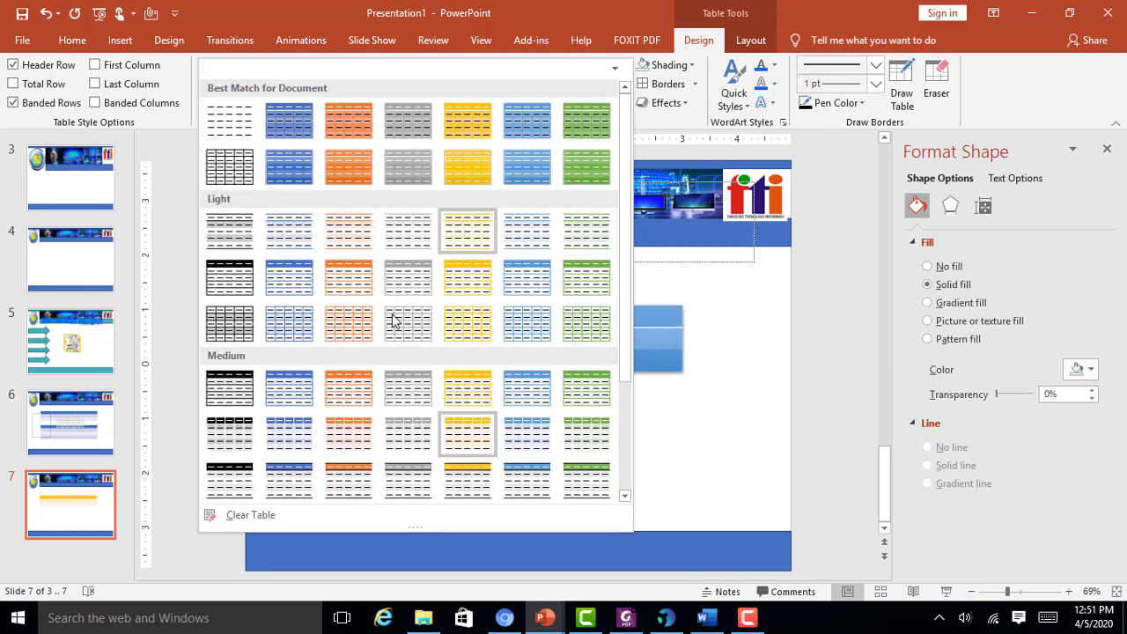
pyautogui.click(357, 407)
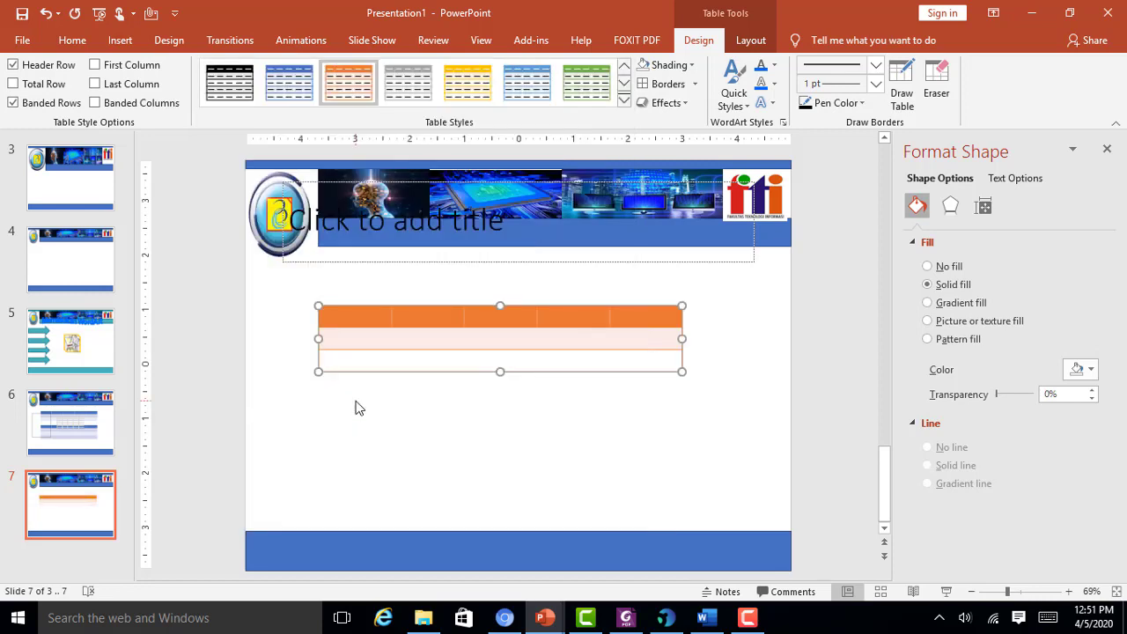
# Apply All Borders so black gridlines outline every cell of the orange table
pyautogui.click(692, 66)
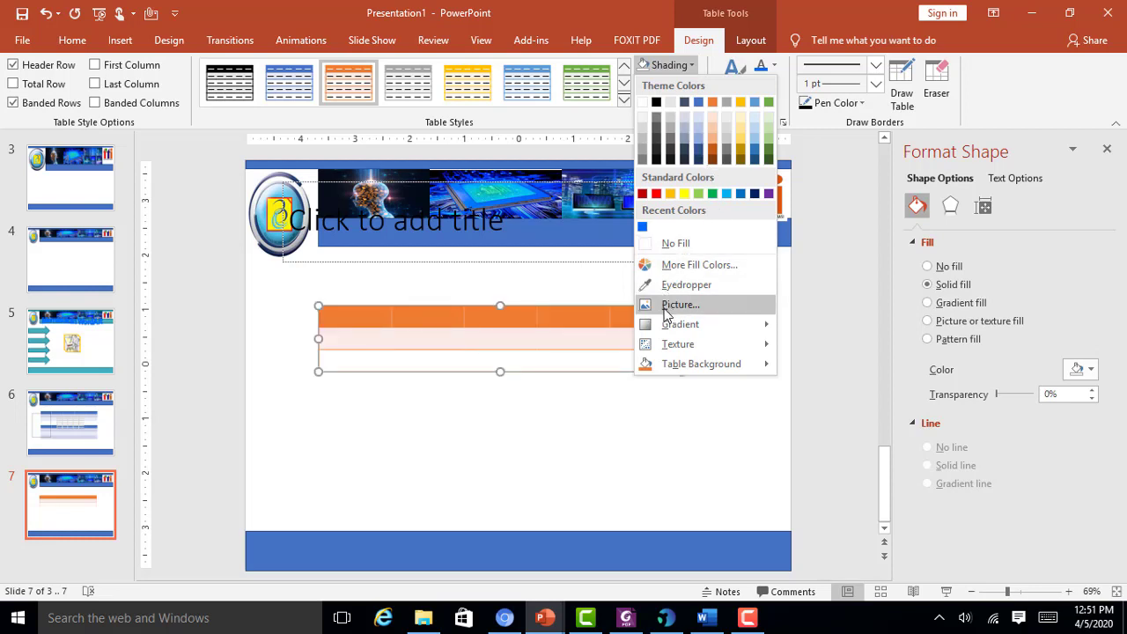
pyautogui.moveTo(696, 324)
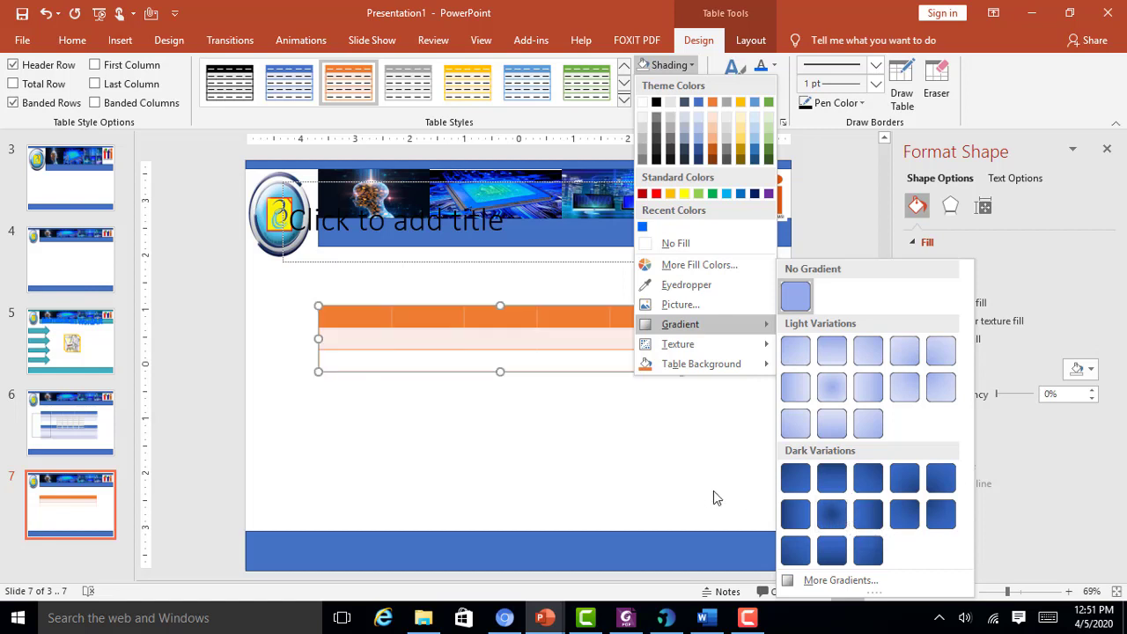
pyautogui.click(698, 488)
pyautogui.click(695, 84)
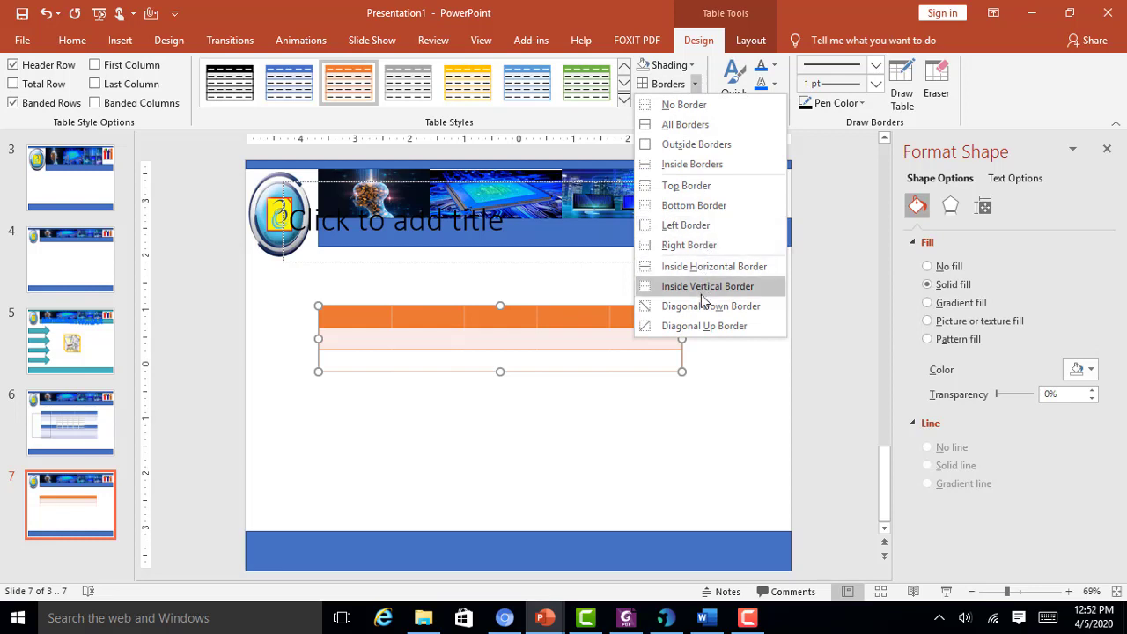
pyautogui.click(674, 146)
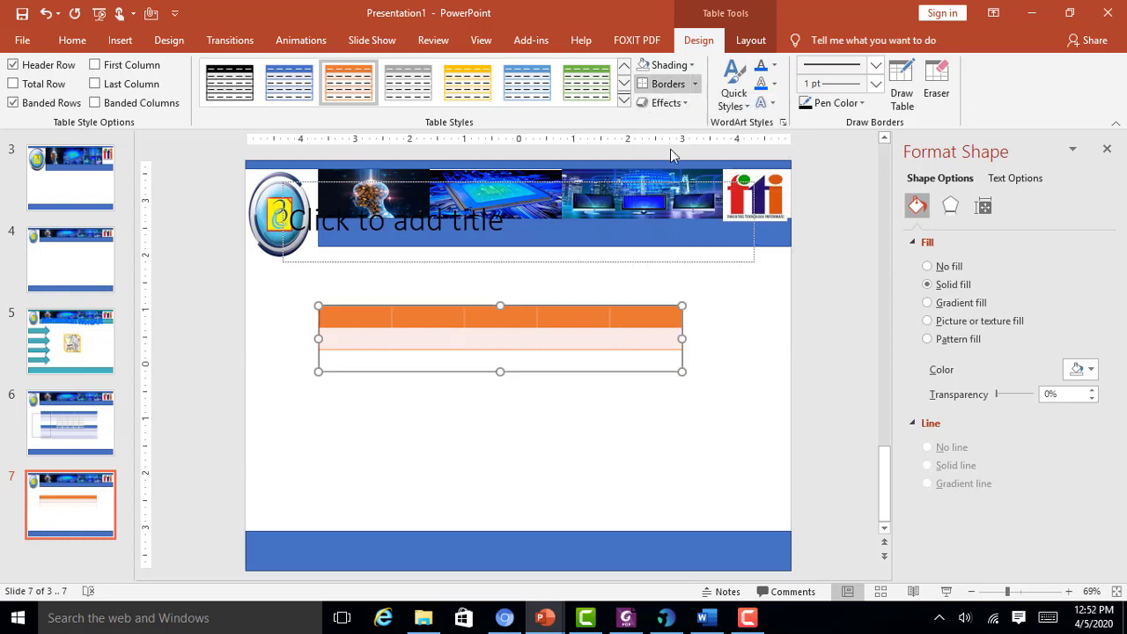
pyautogui.click(695, 83)
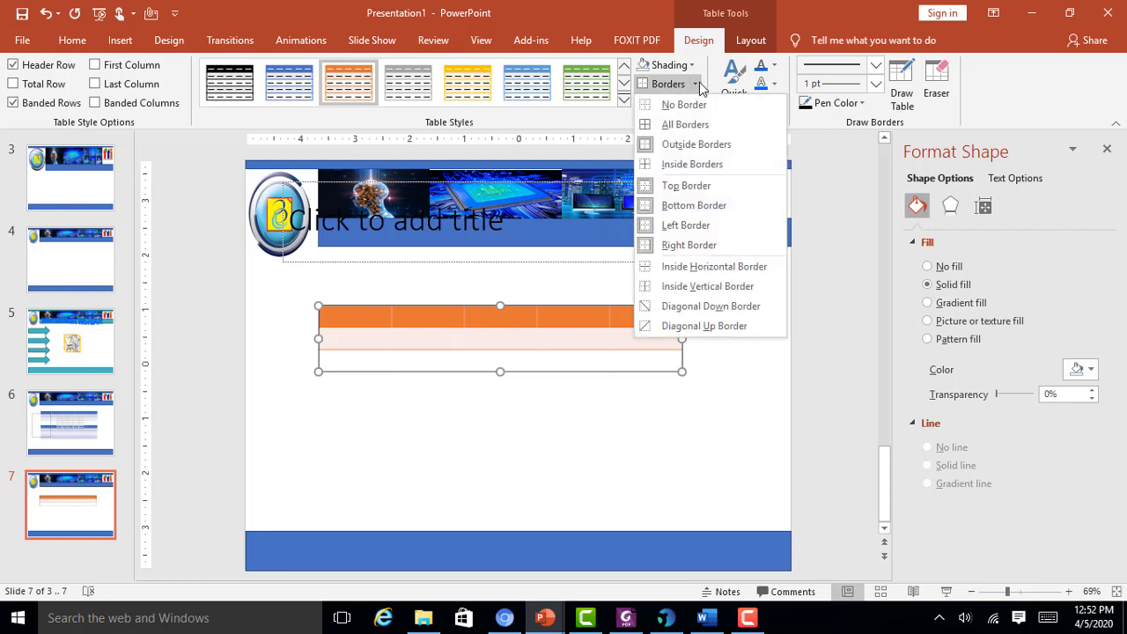
pyautogui.click(687, 164)
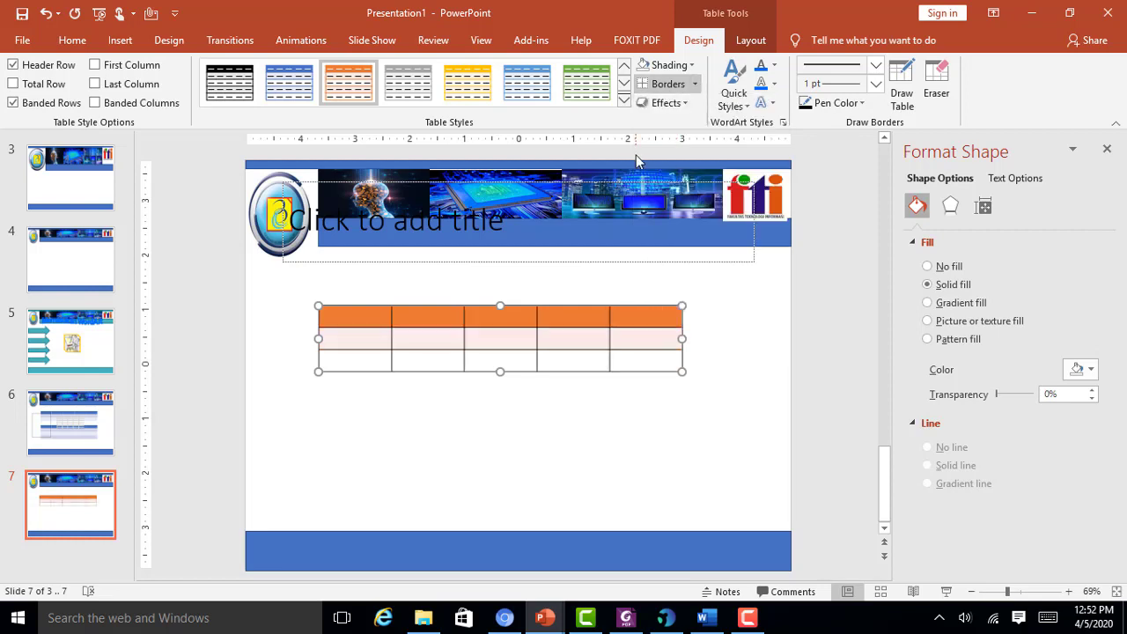
# Apply the Angle cell bevel to the table cells, then place the cursor in the first header cell
pyautogui.click(682, 105)
pyautogui.moveTo(692, 134)
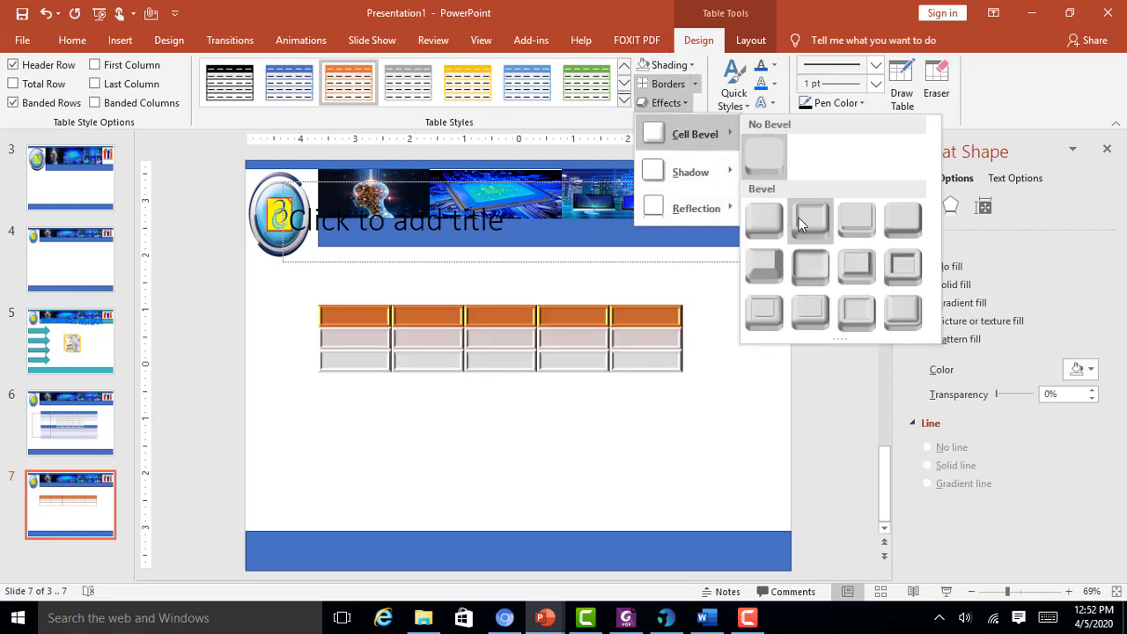
pyautogui.click(765, 269)
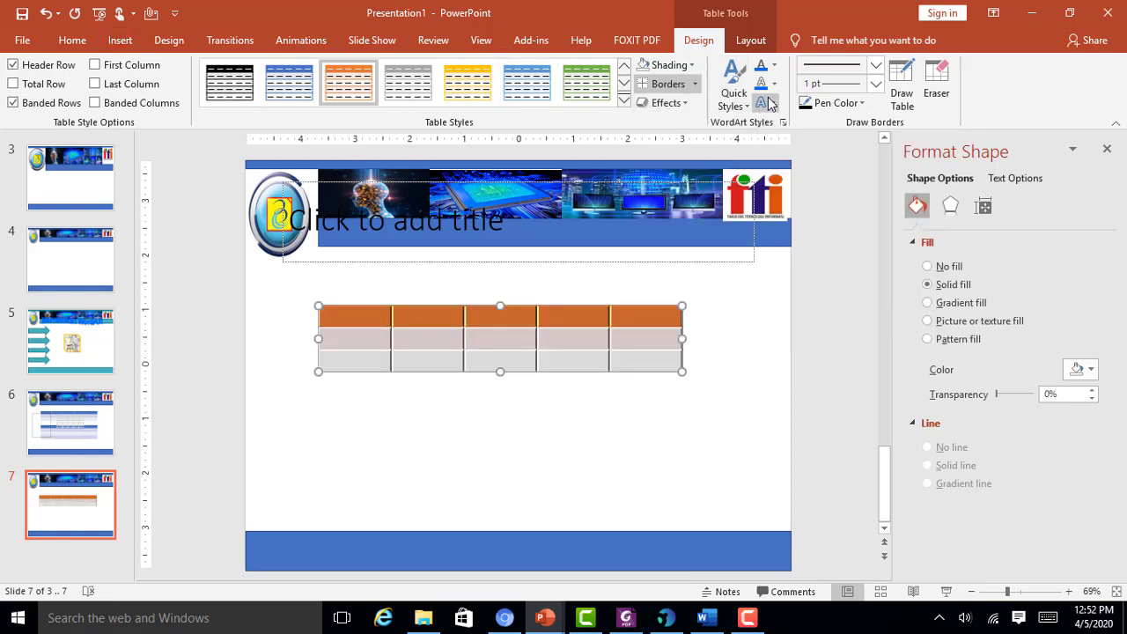
pyautogui.click(741, 107)
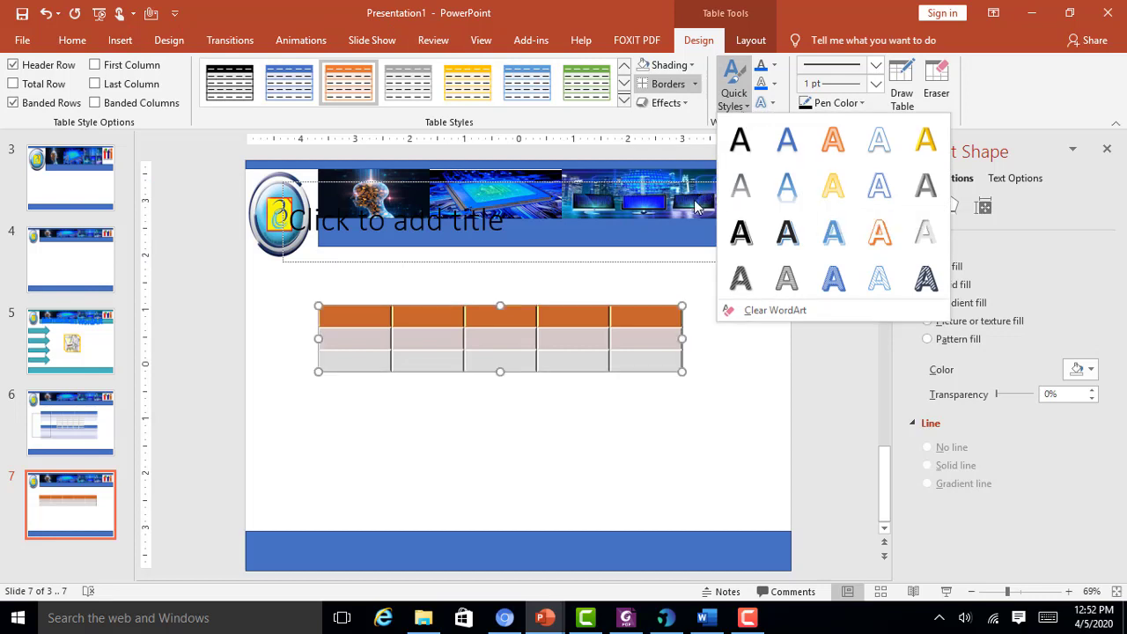
pyautogui.click(839, 282)
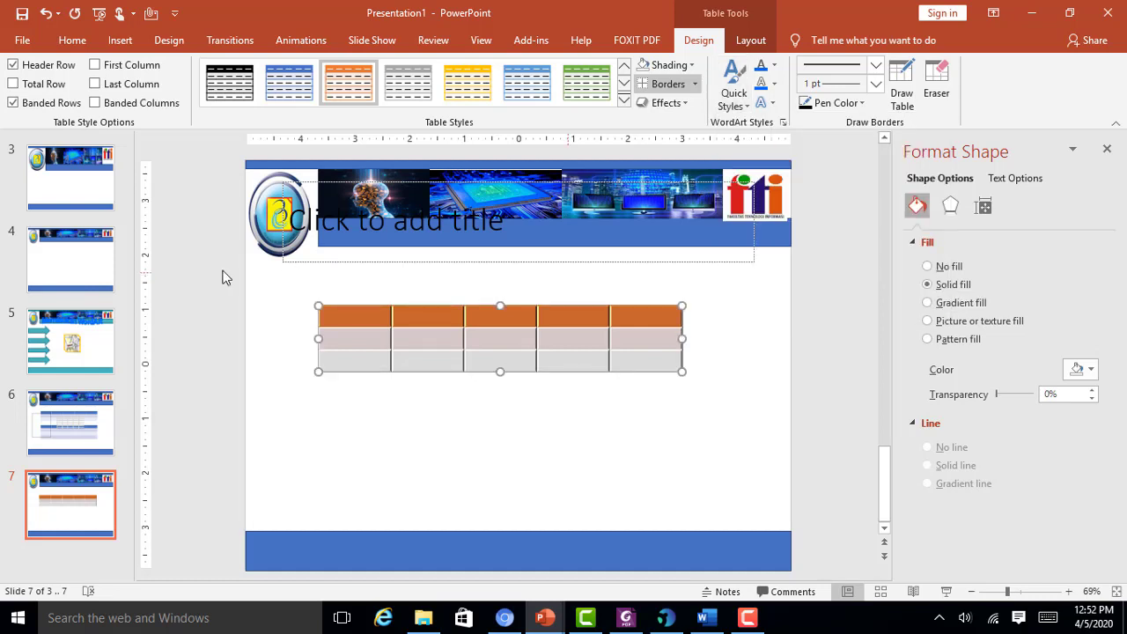
pyautogui.click(347, 316)
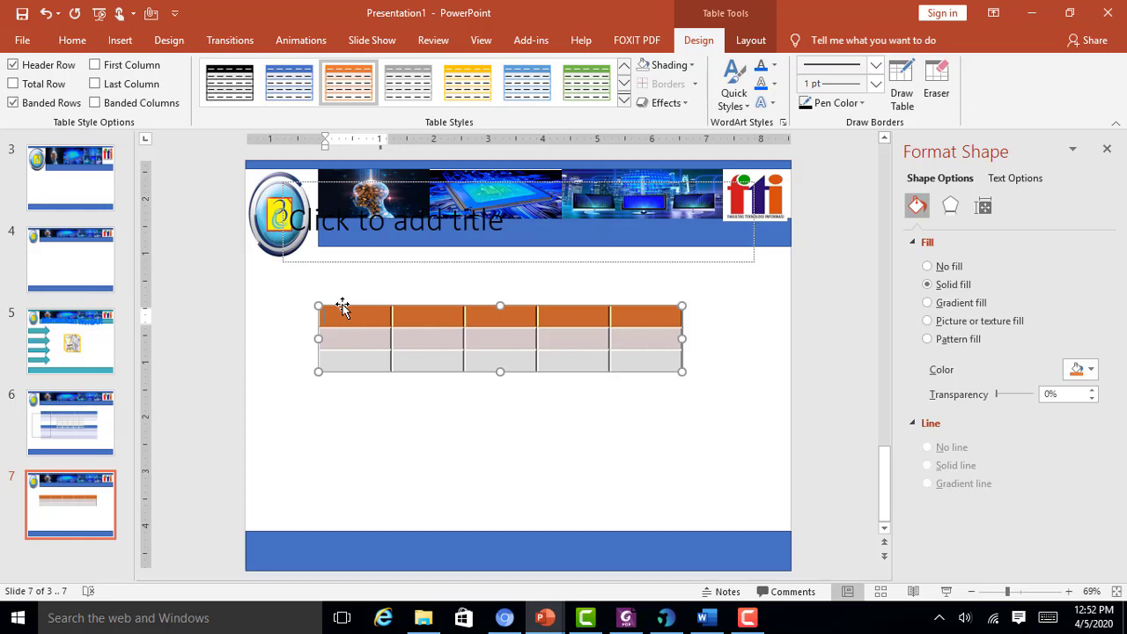
# Type 'No' in the first header cell and narrow the first column to fit it
pyautogui.write('No')
pyautogui.click(322, 394)
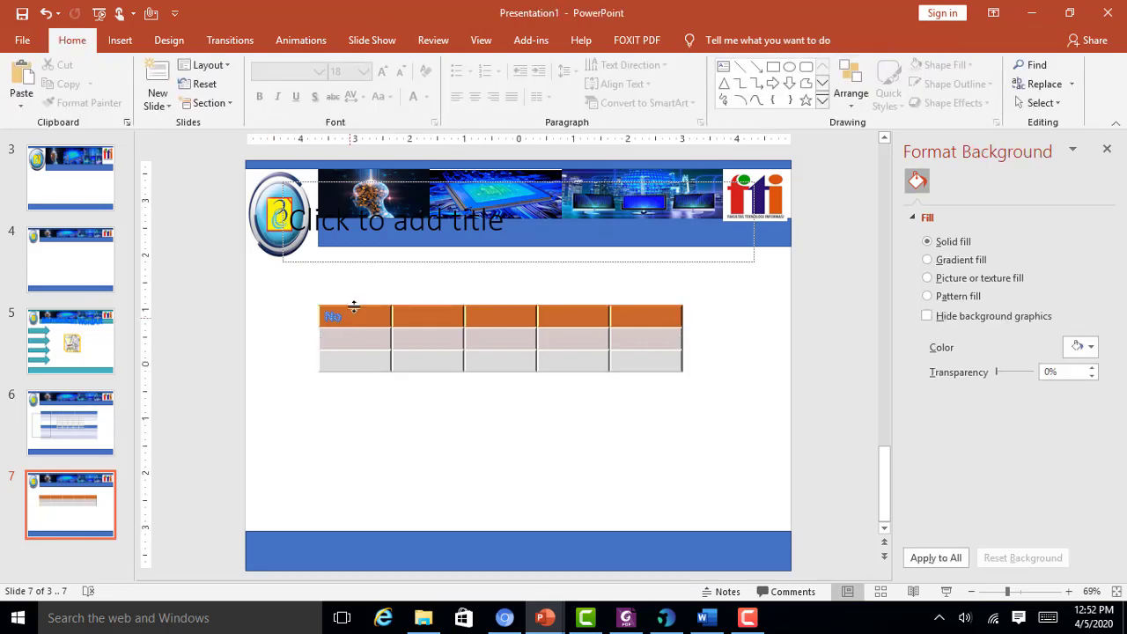
pyautogui.click(388, 313)
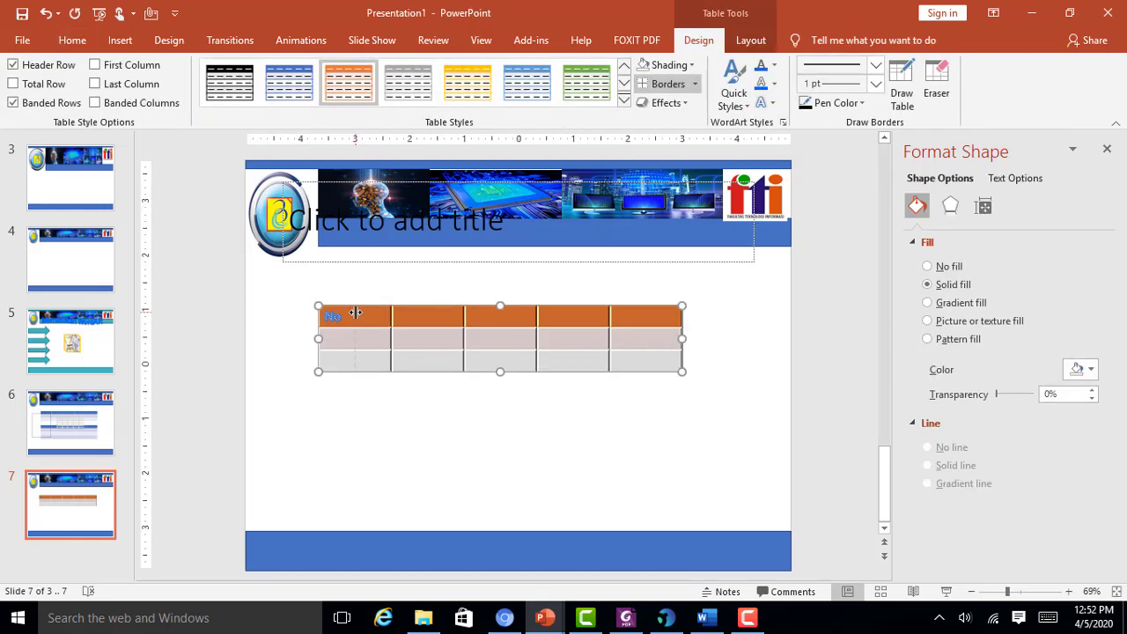
pyautogui.moveTo(388, 313); pyautogui.dragTo(346, 322)
# Enter NIM, Nama and Alamat in the next three header cells
pyautogui.click(379, 319)
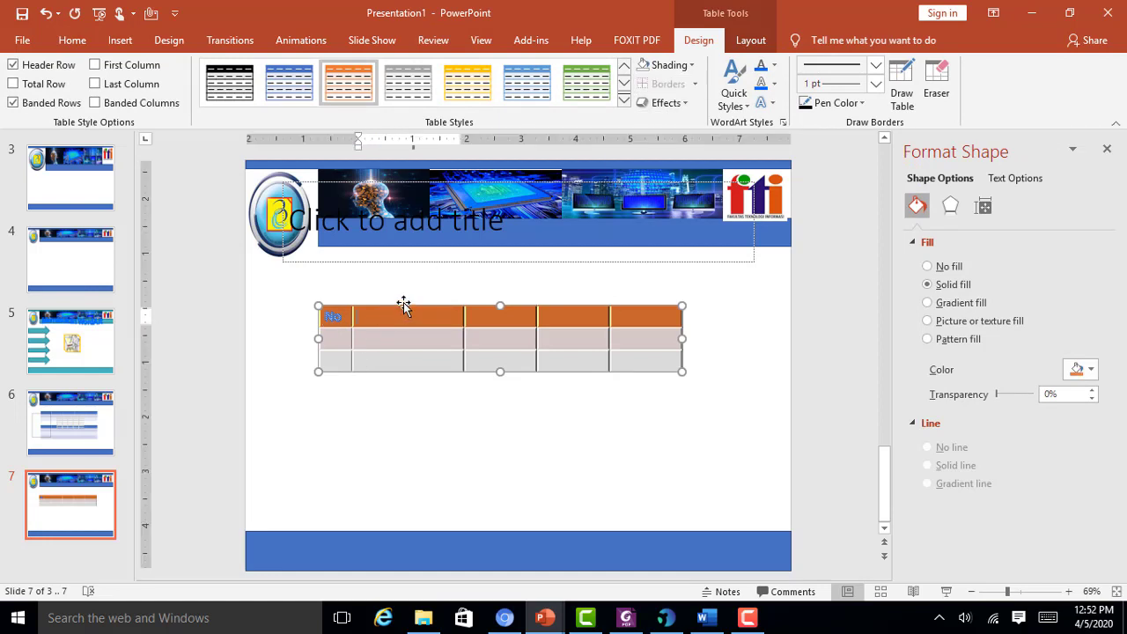
pyautogui.write('Nama')
pyautogui.write('IM')
pyautogui.press('Tab')
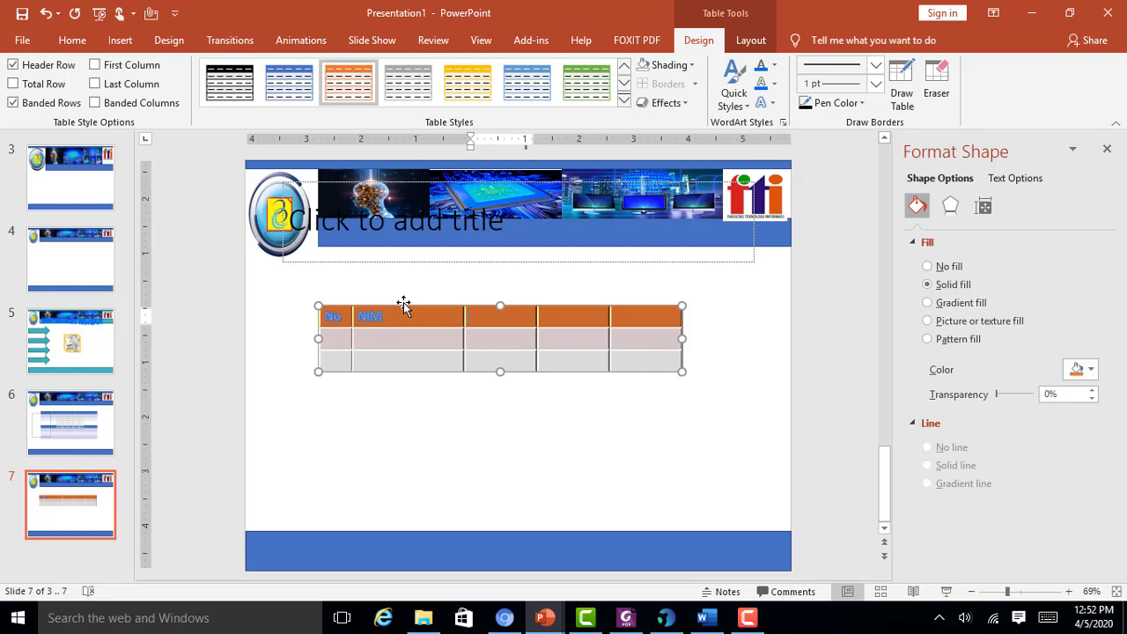
pyautogui.write('NAma')
pyautogui.press('BackSpace')
pyautogui.click(579, 317)
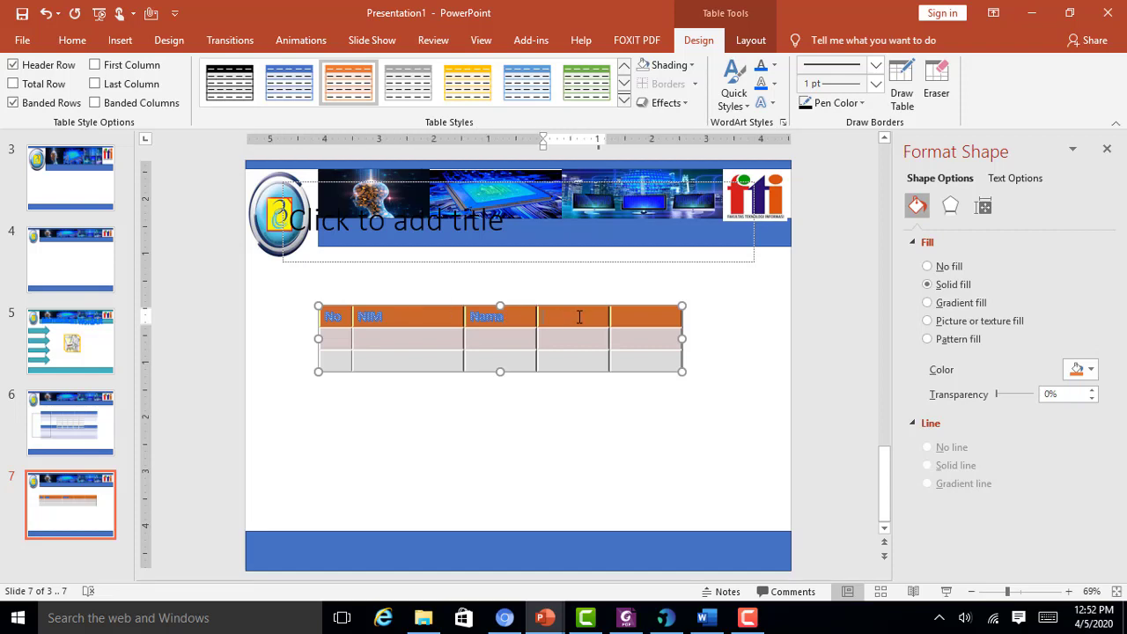
pyautogui.write('Alamat')
pyautogui.click(668, 321)
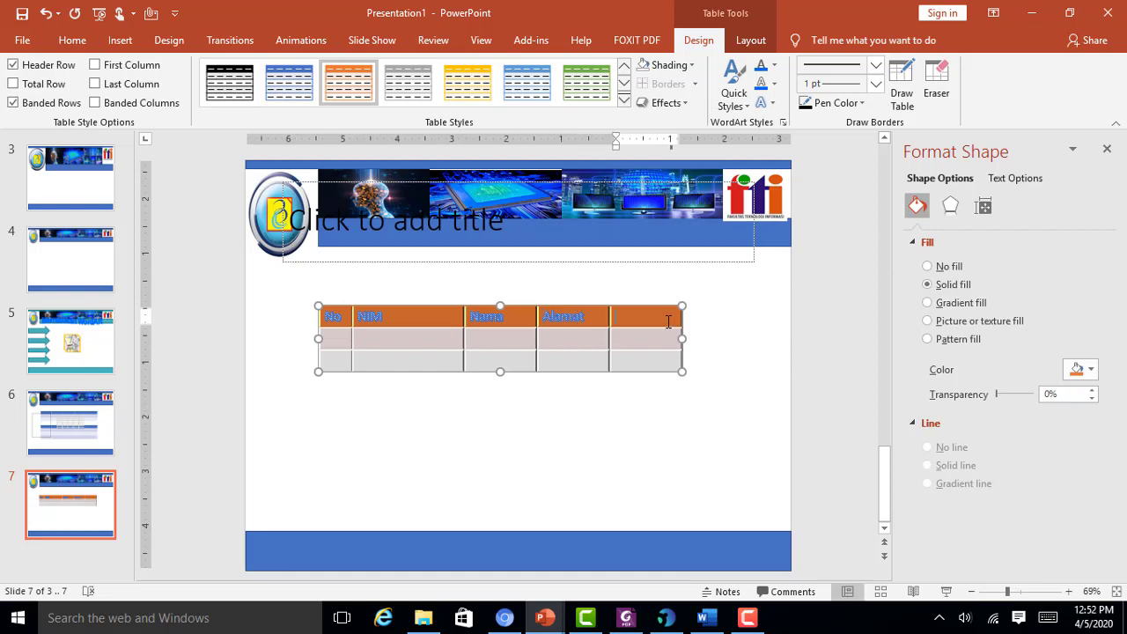
# Select all table cells and apply the new WordArt text fill colour
pyautogui.click(773, 67)
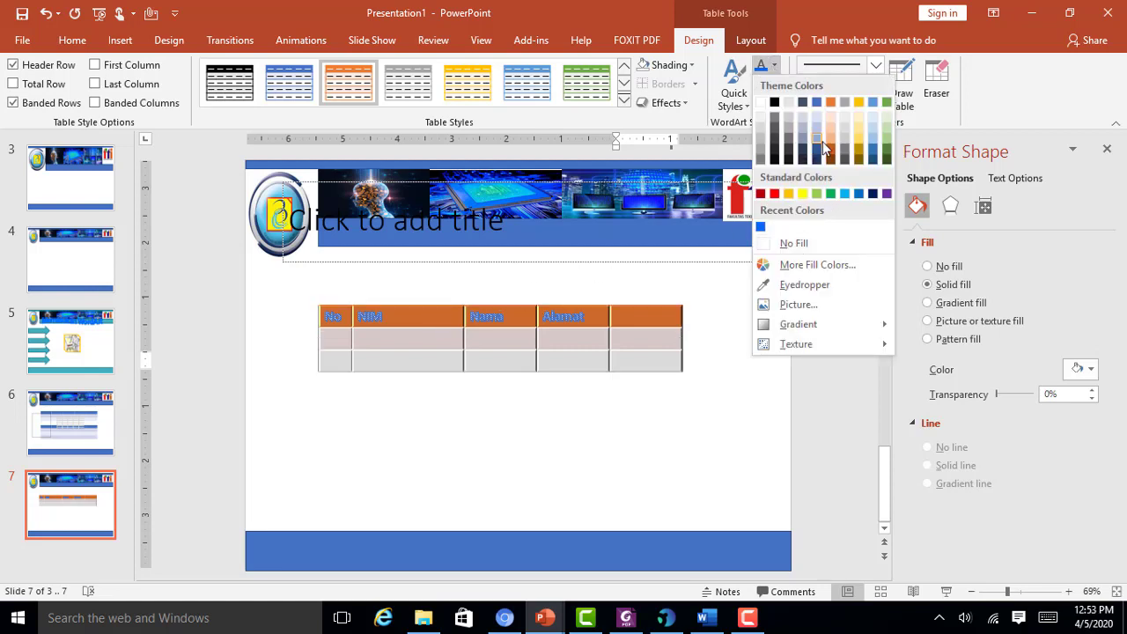
pyautogui.click(833, 196)
pyautogui.click(545, 340)
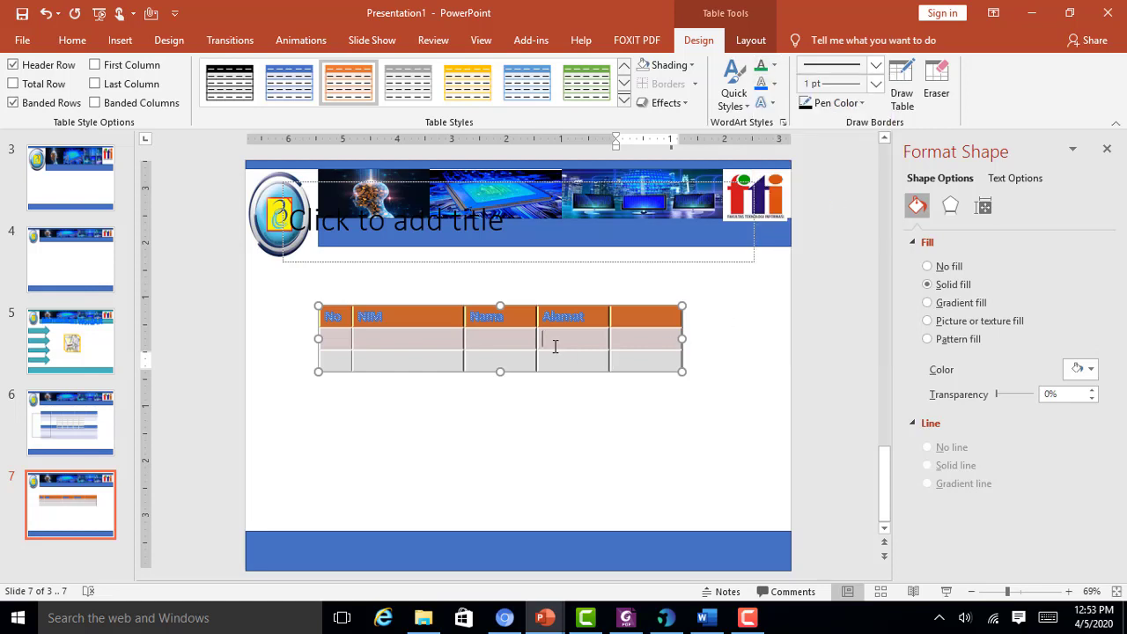
pyautogui.click(335, 316)
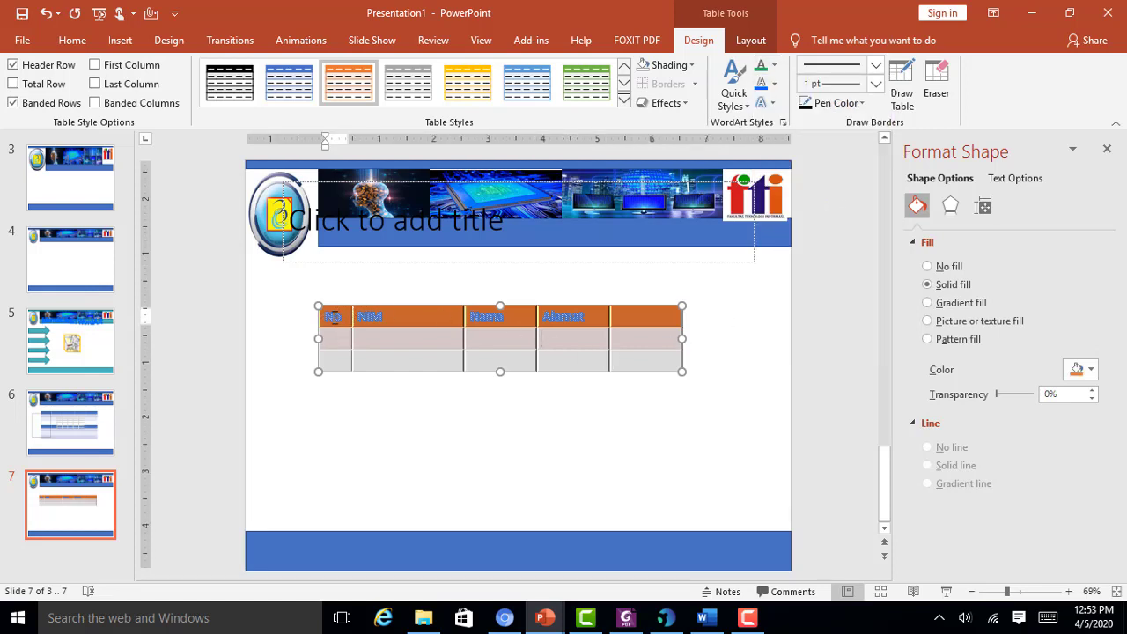
pyautogui.hotkey('ctrl', 'a')
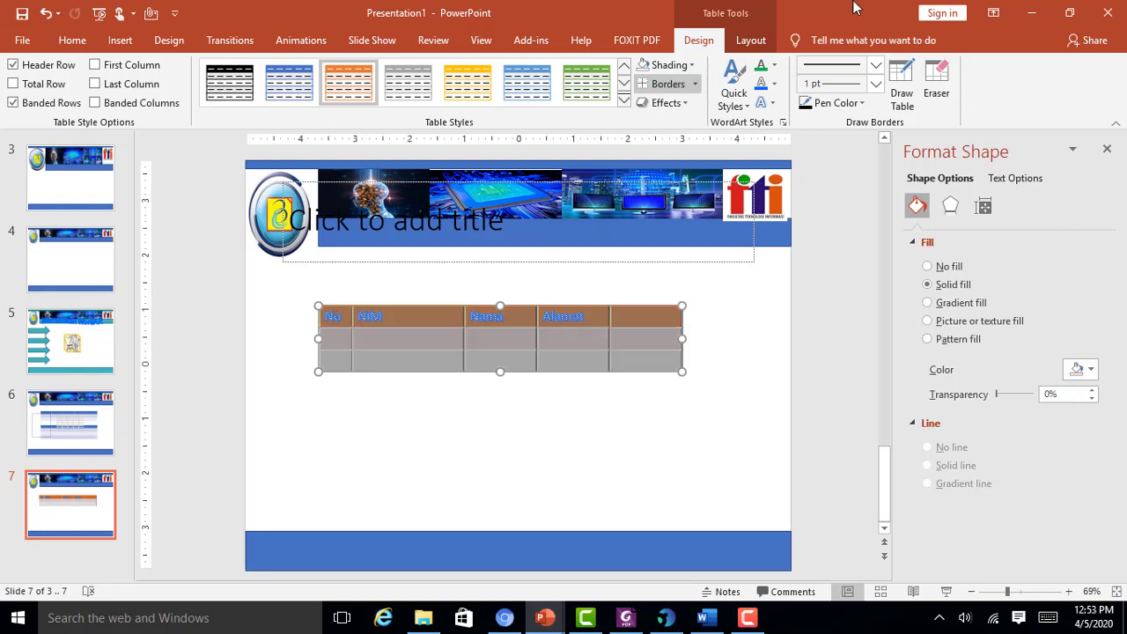
pyautogui.click(762, 69)
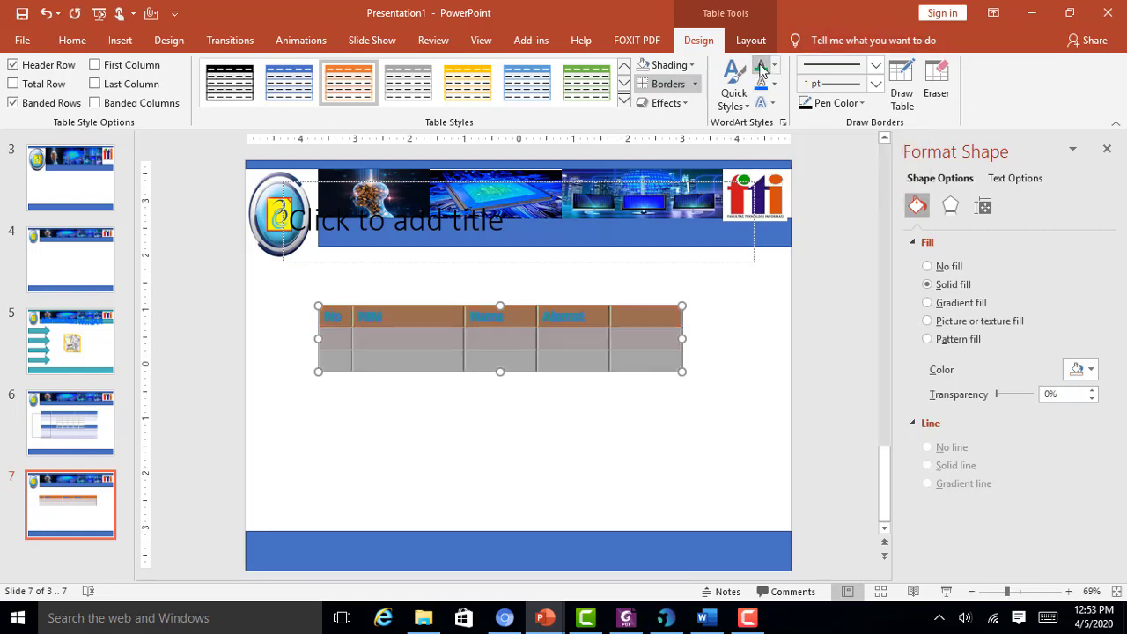
# Outline the table text in purple and add an Inside Bottom shadow
pyautogui.click(774, 84)
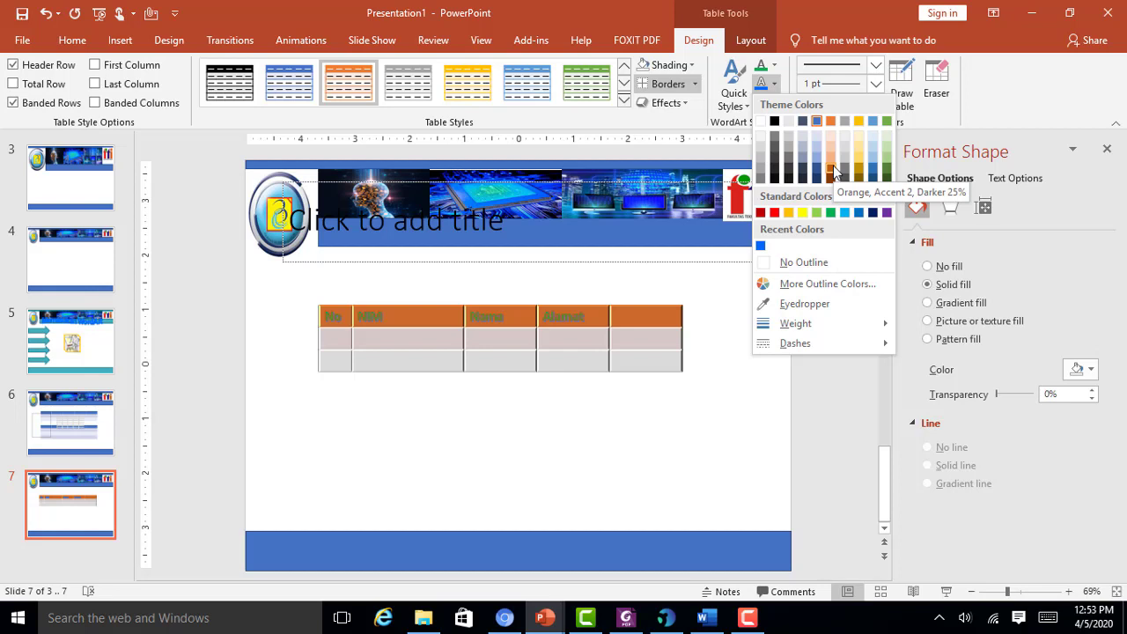
pyautogui.click(887, 212)
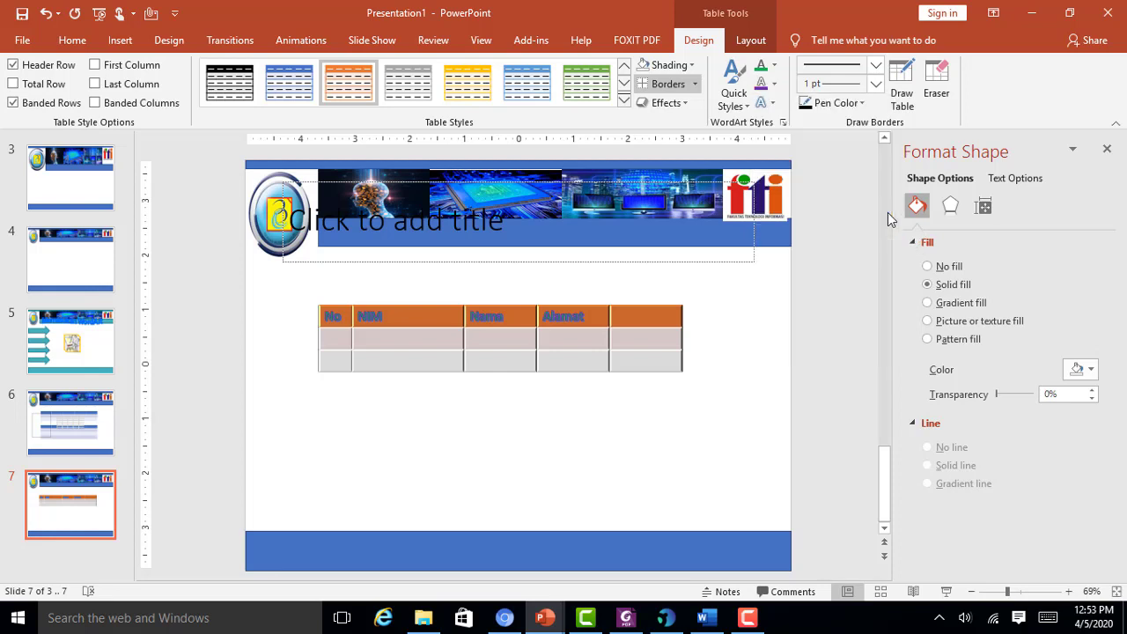
pyautogui.click(765, 103)
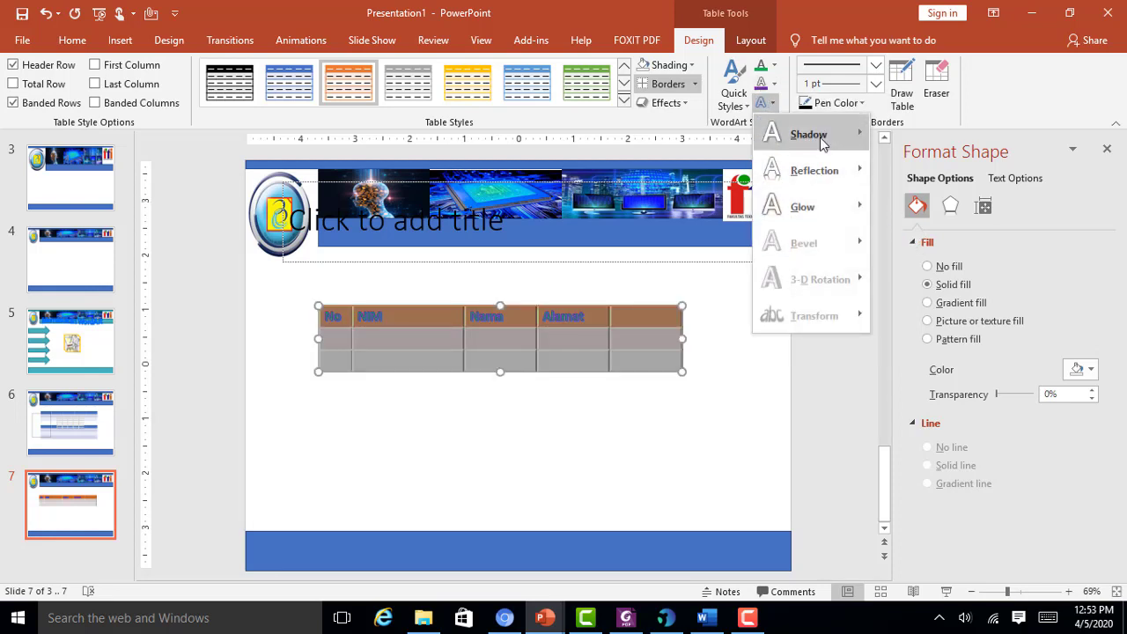
pyautogui.moveTo(808, 134)
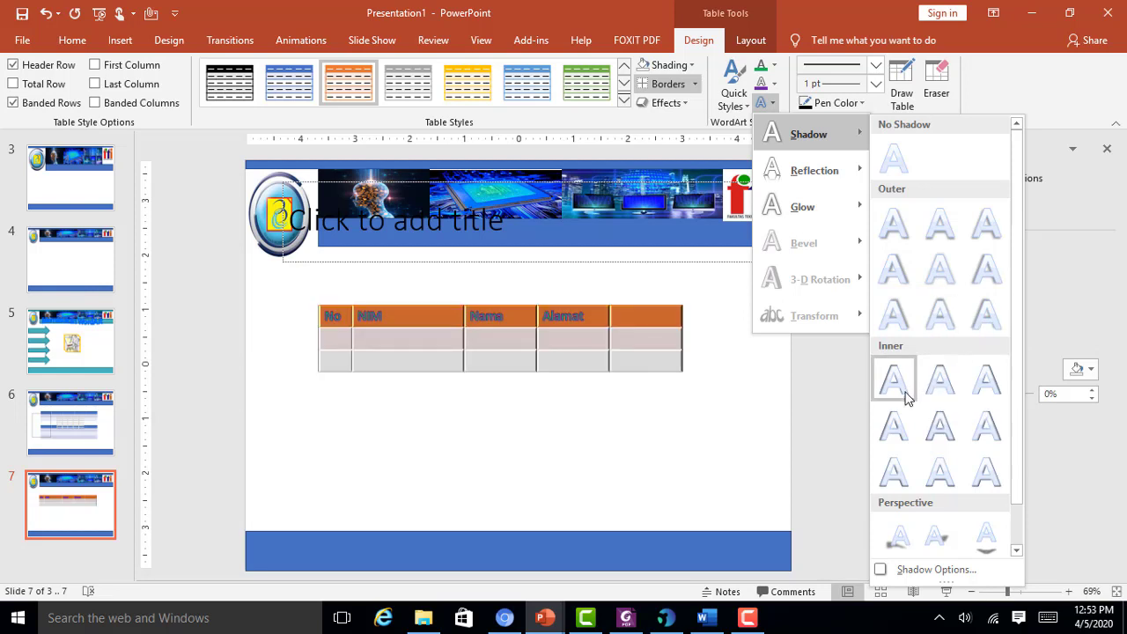
pyautogui.click(944, 472)
pyautogui.click(762, 429)
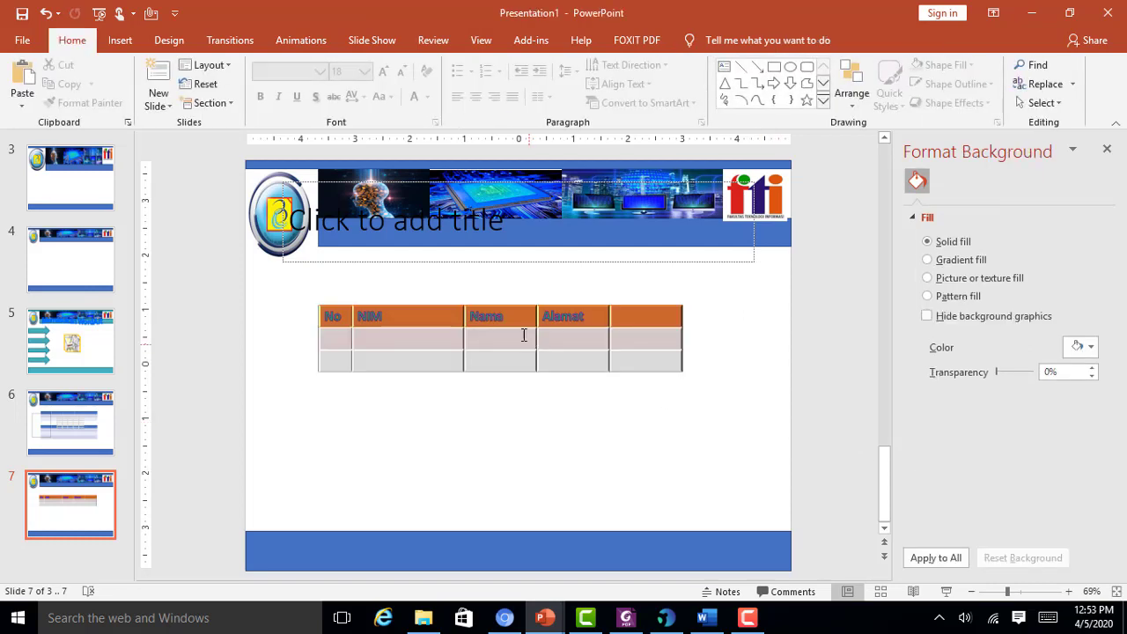
# Set the border pen to a dashed line style at 4½ pt weight
pyautogui.click(616, 323)
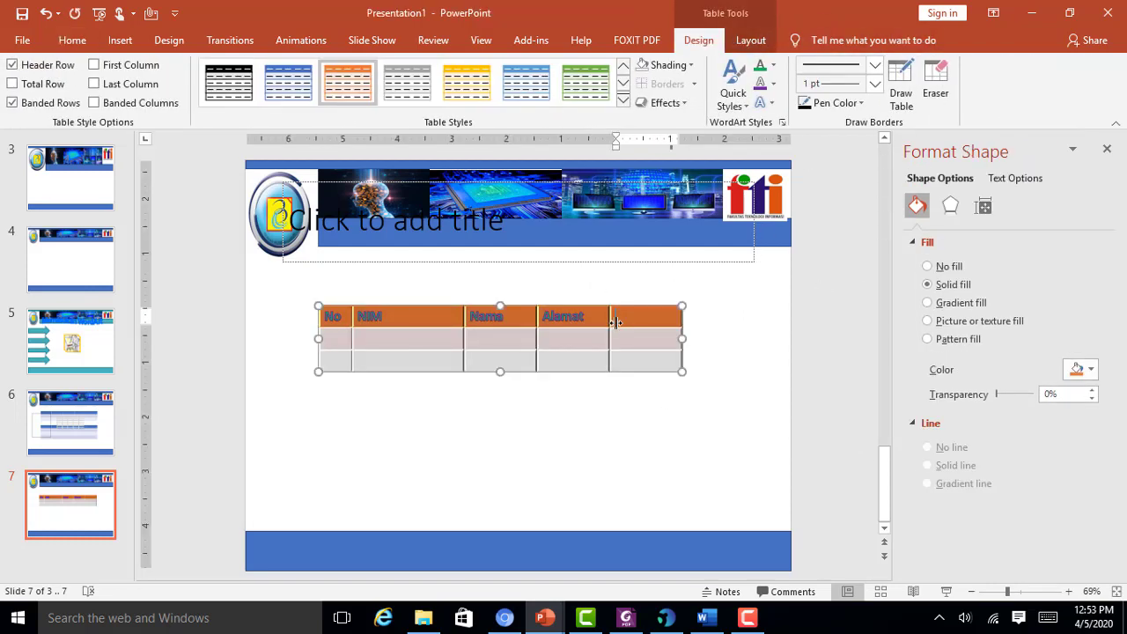
pyautogui.click(877, 65)
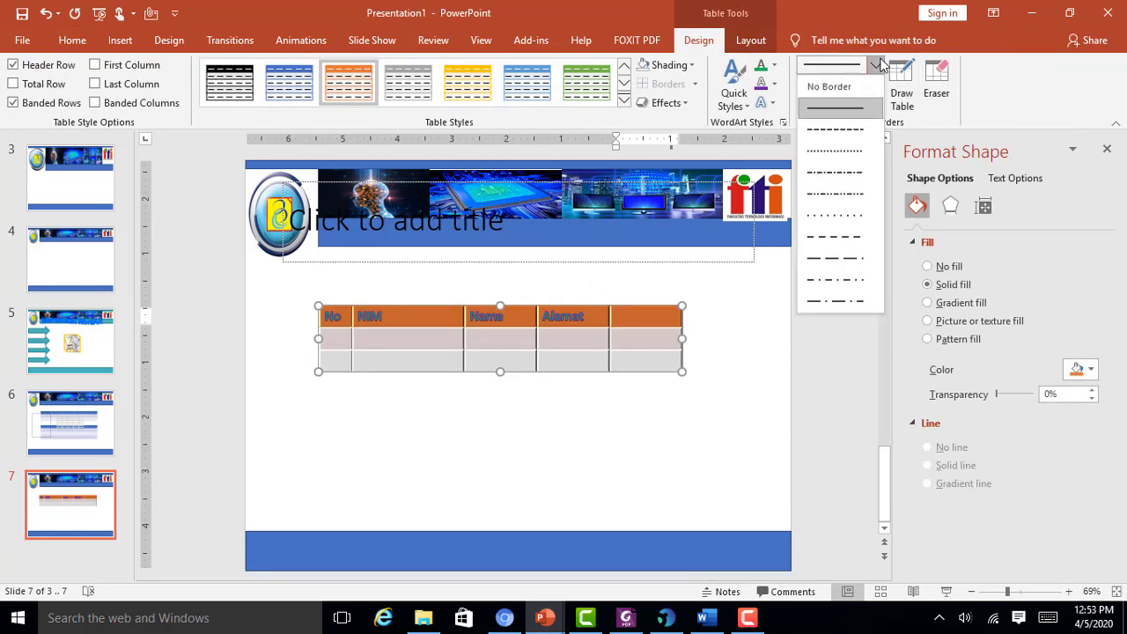
pyautogui.click(854, 236)
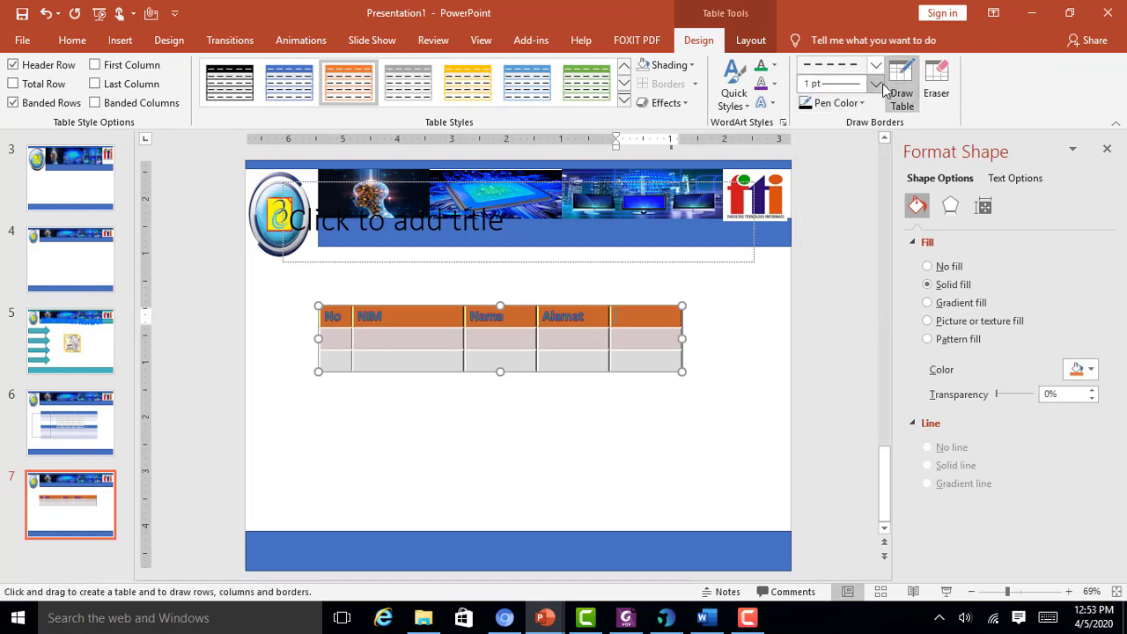
pyautogui.click(876, 84)
pyautogui.click(850, 255)
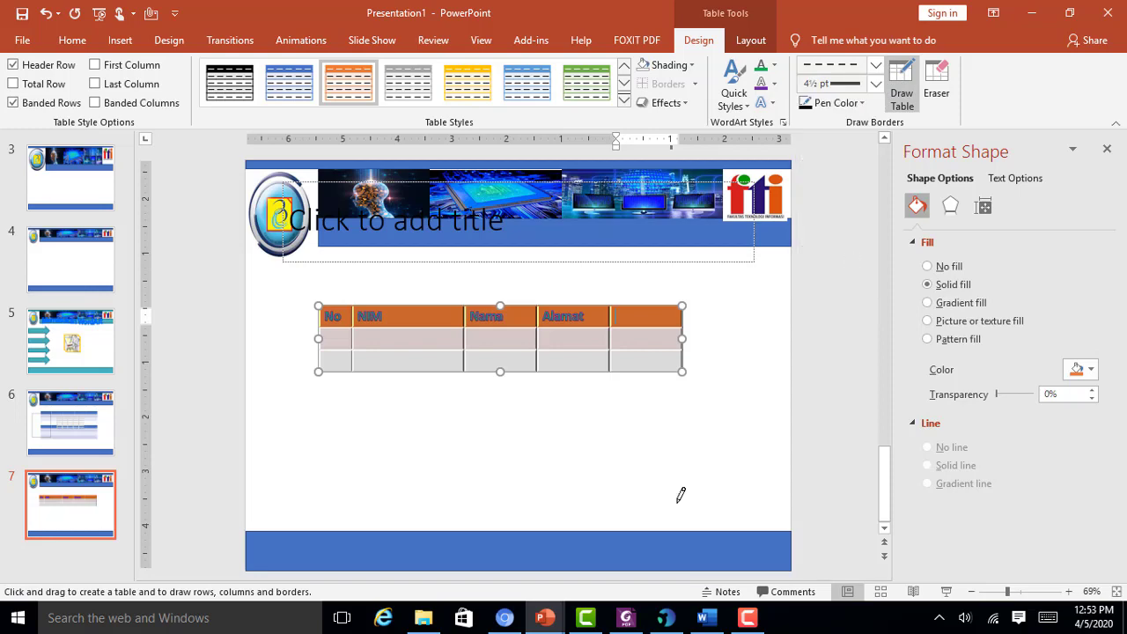
pyautogui.press('Escape')
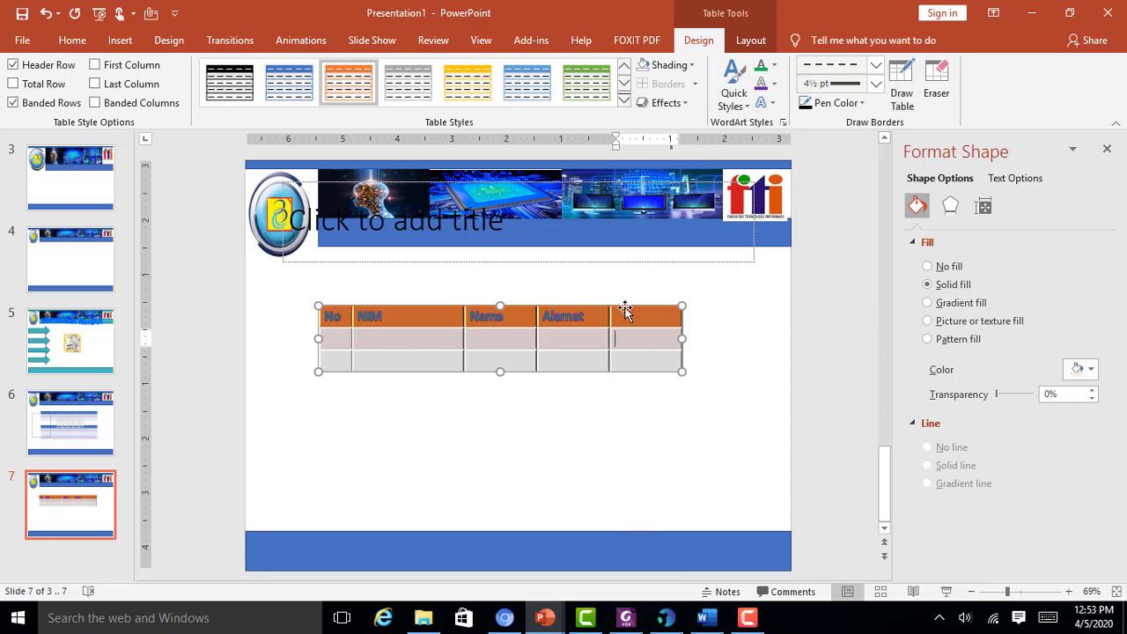
# Change the border pen weight to 6 pt and drag the table's corner to enlarge it
pyautogui.click(624, 305)
pyautogui.click(754, 273)
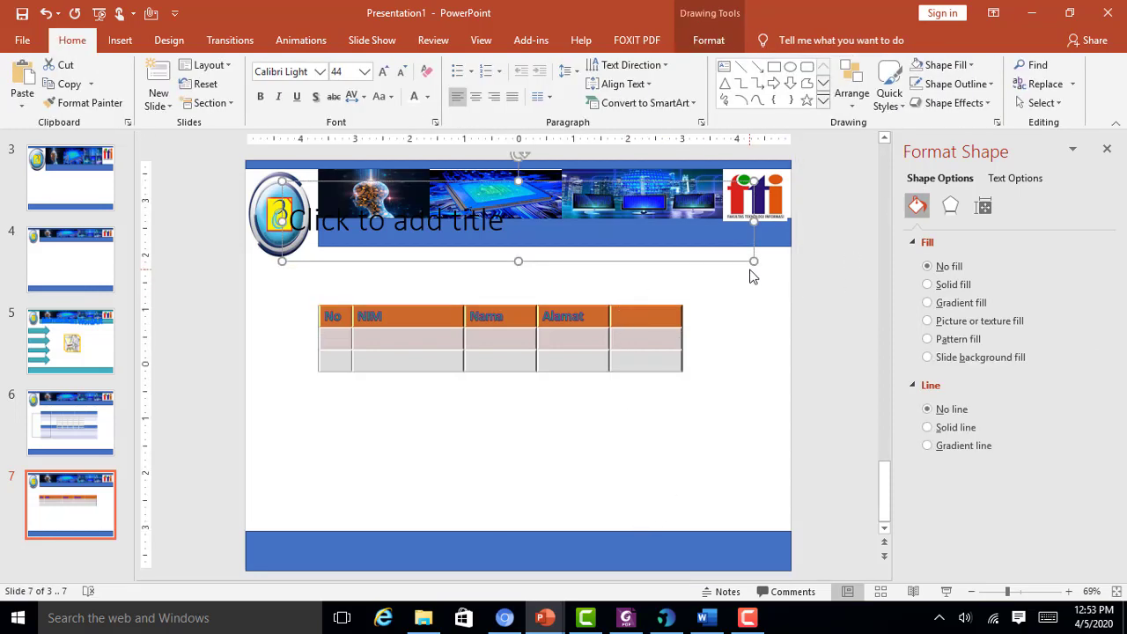
pyautogui.click(672, 309)
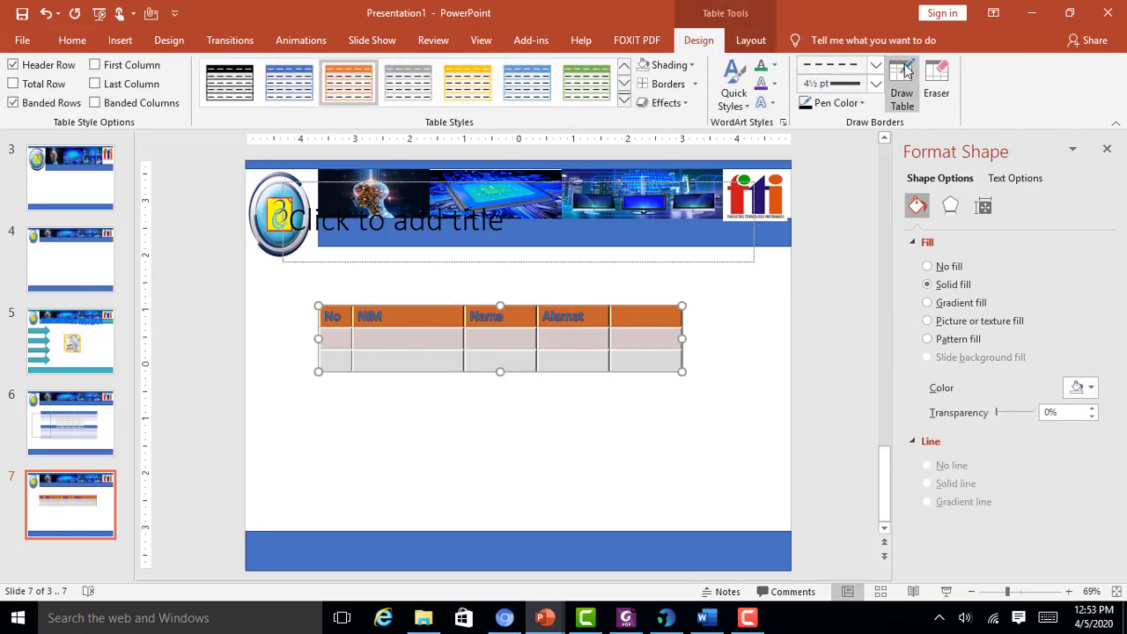
pyautogui.click(876, 83)
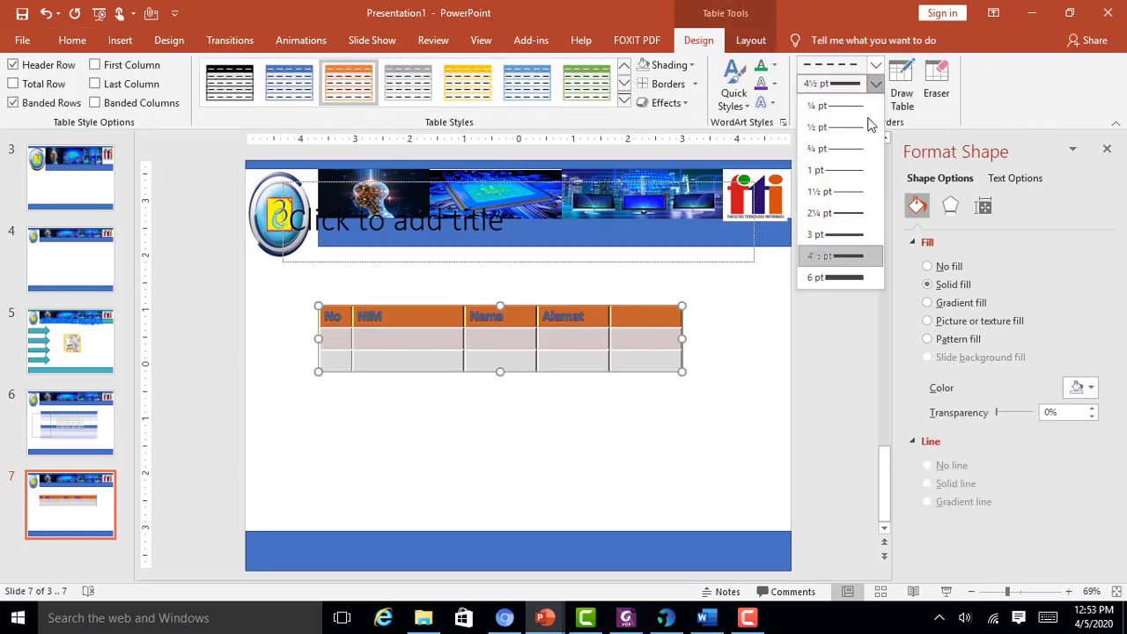
pyautogui.click(834, 277)
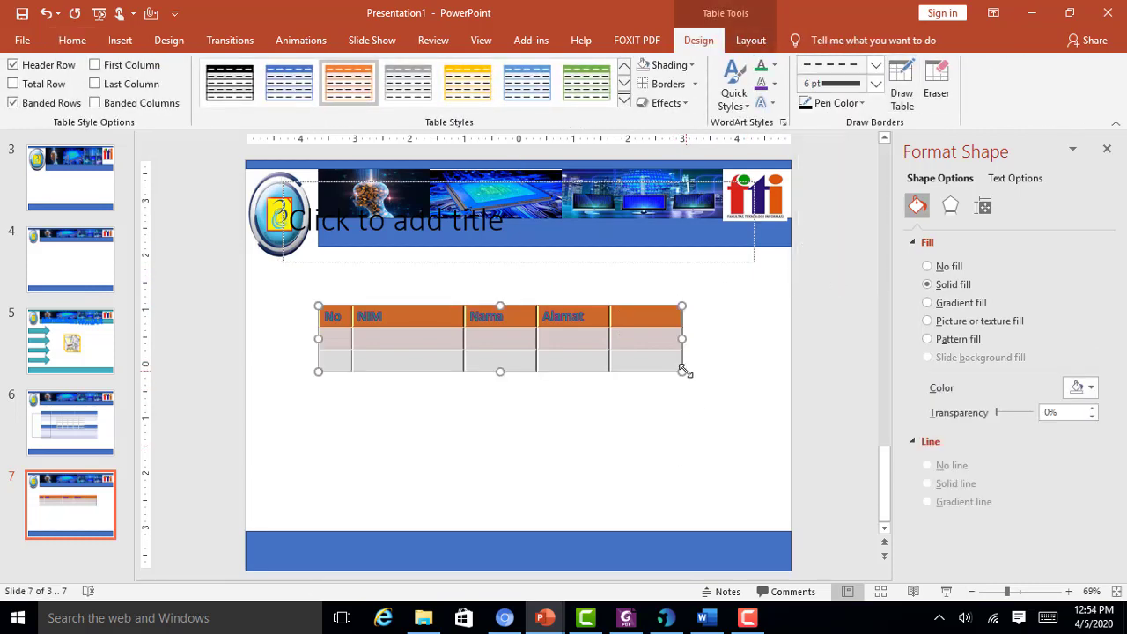
pyautogui.moveTo(680, 378); pyautogui.dragTo(738, 444)
pyautogui.click(722, 494)
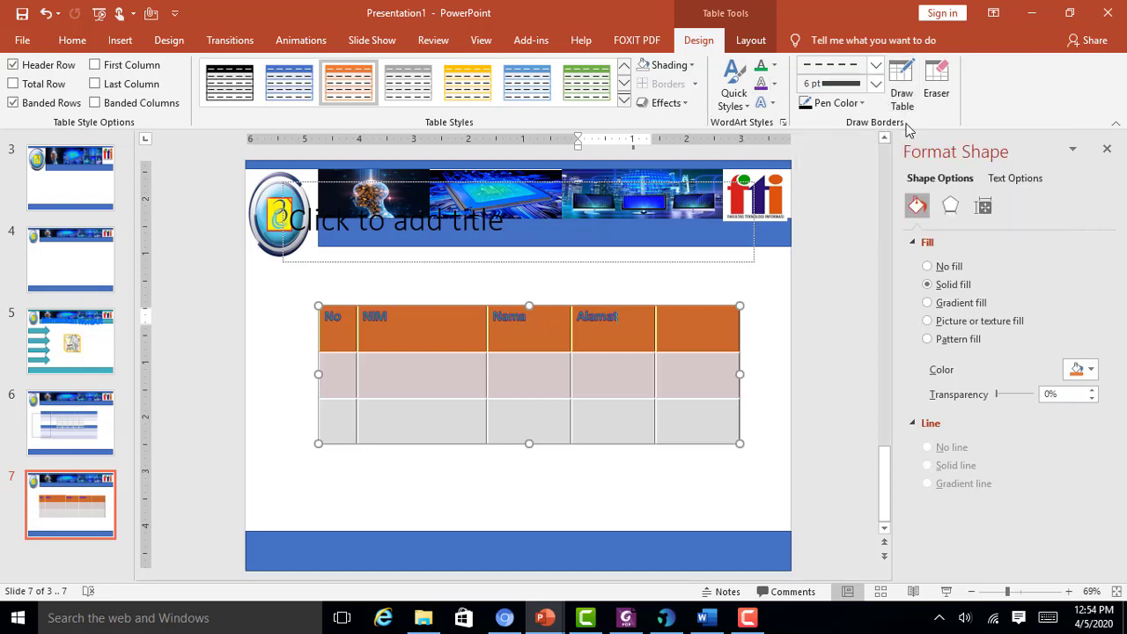
# Give the row-2 Nama cell a gradient fill and the row-2 Alamat cell an orange fill
pyautogui.click(550, 371)
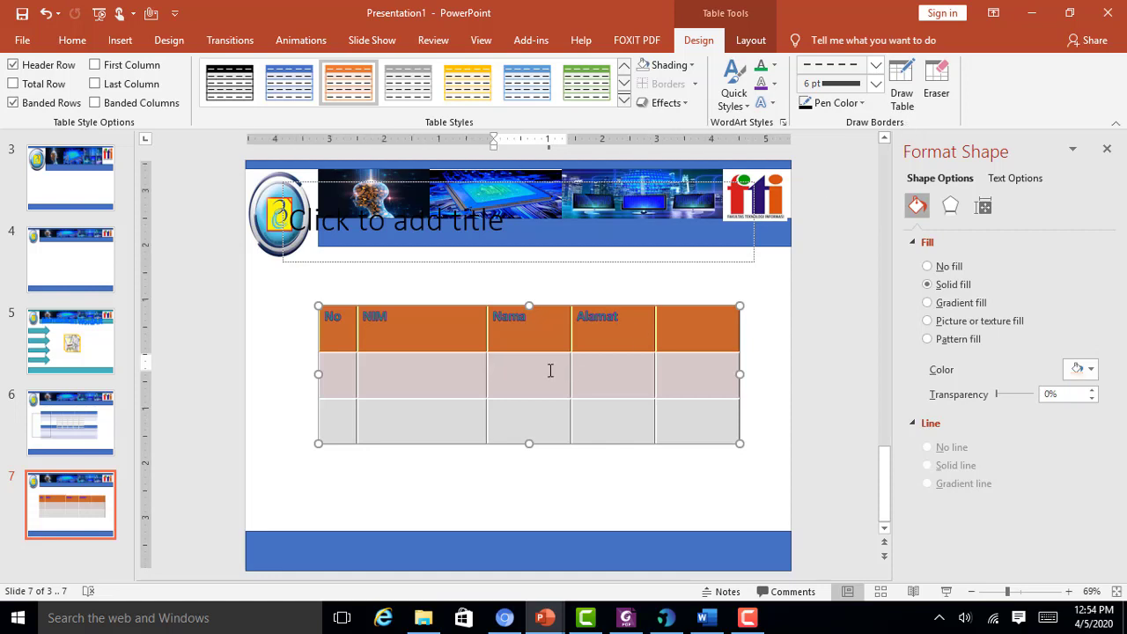
pyautogui.click(968, 303)
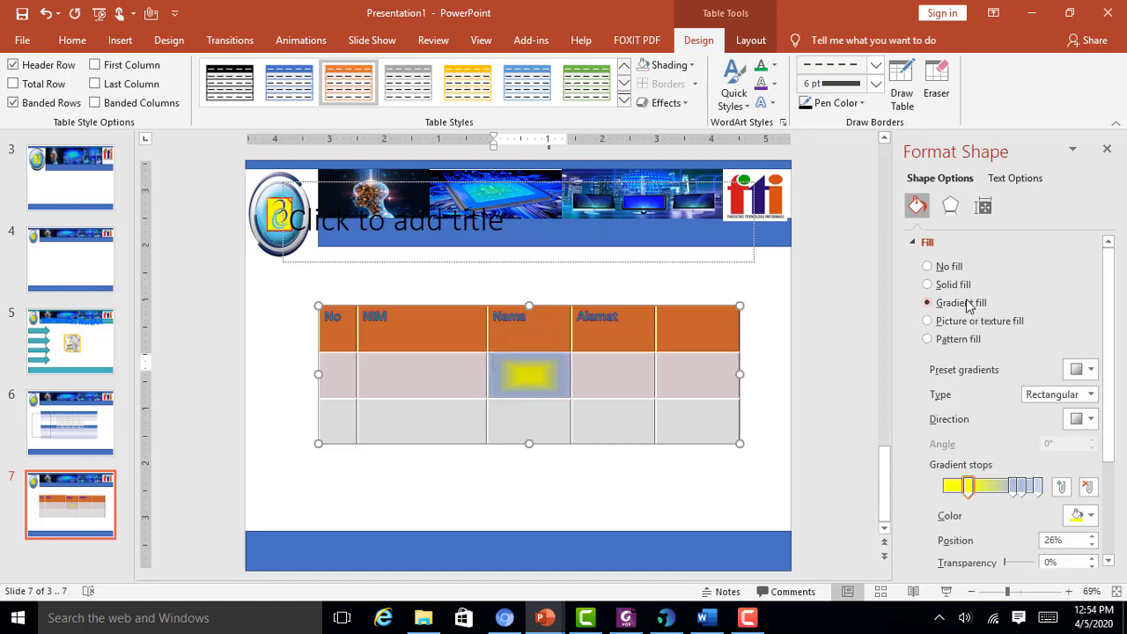
pyautogui.click(630, 388)
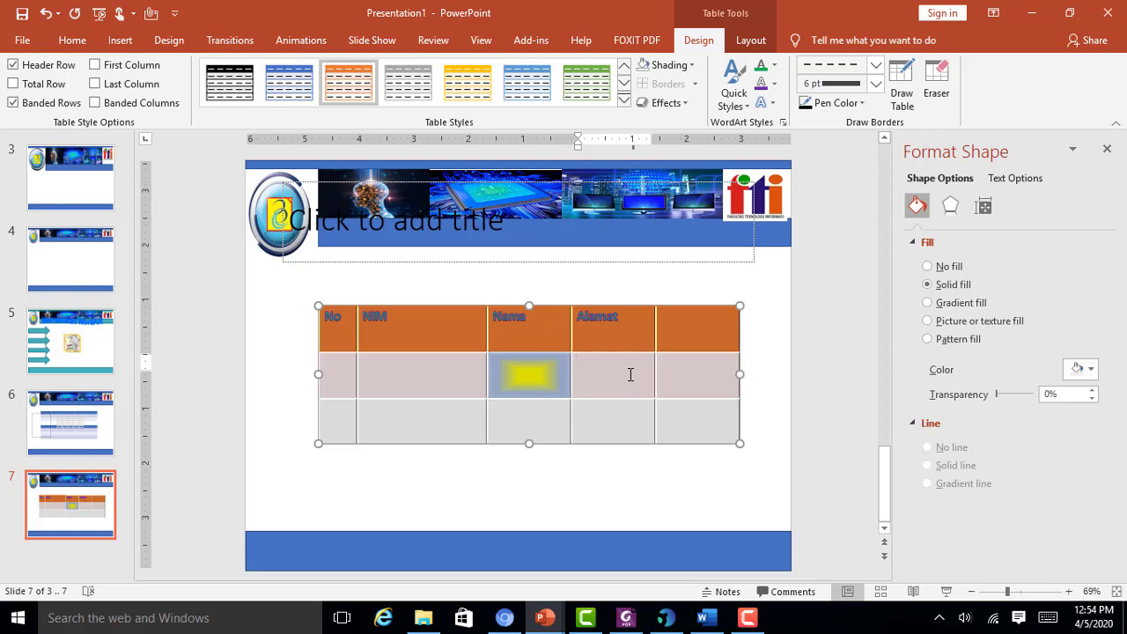
pyautogui.click(1090, 370)
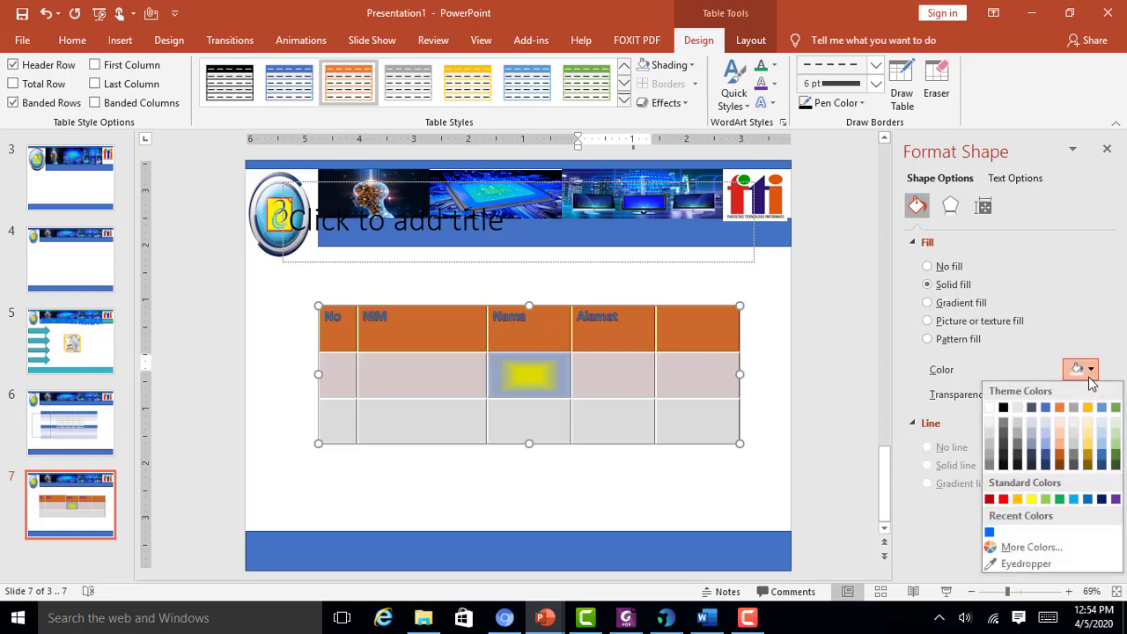
pyautogui.click(1057, 450)
pyautogui.click(686, 407)
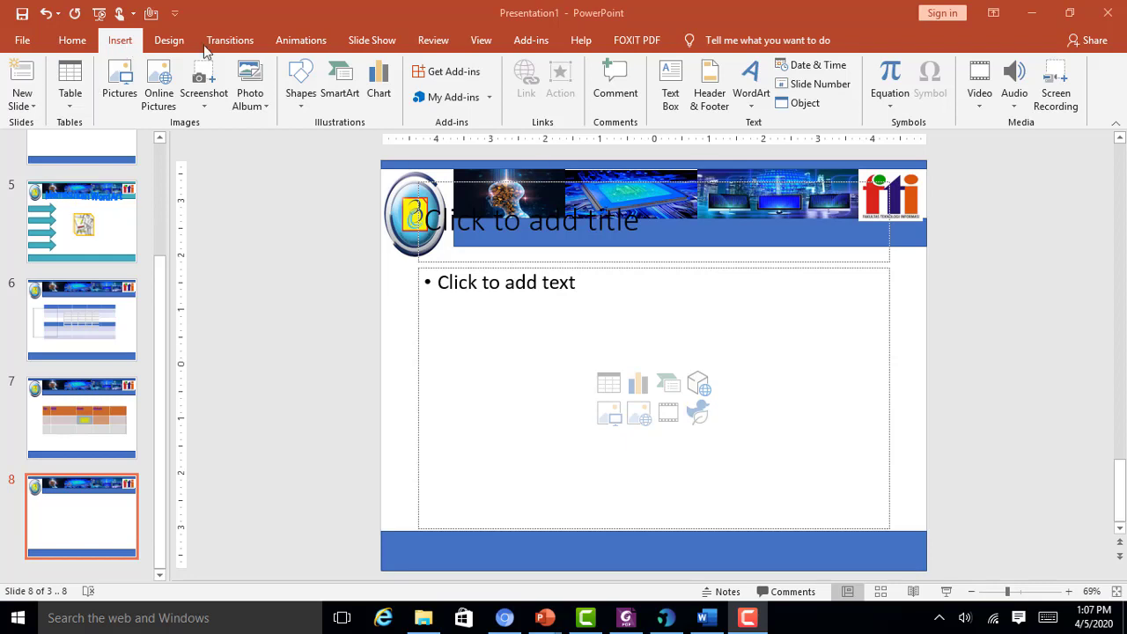
# Choose Column > Clustered Column in the Insert Chart dialog to place the chart on slide 8
pyautogui.click(381, 81)
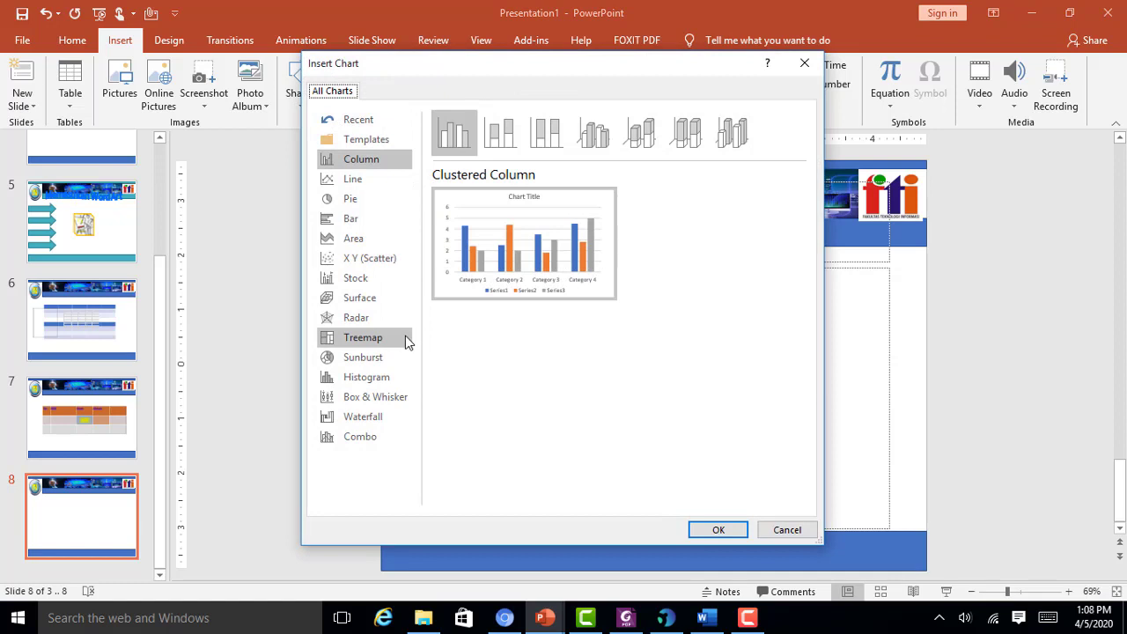
pyautogui.click(372, 177)
pyautogui.click(371, 208)
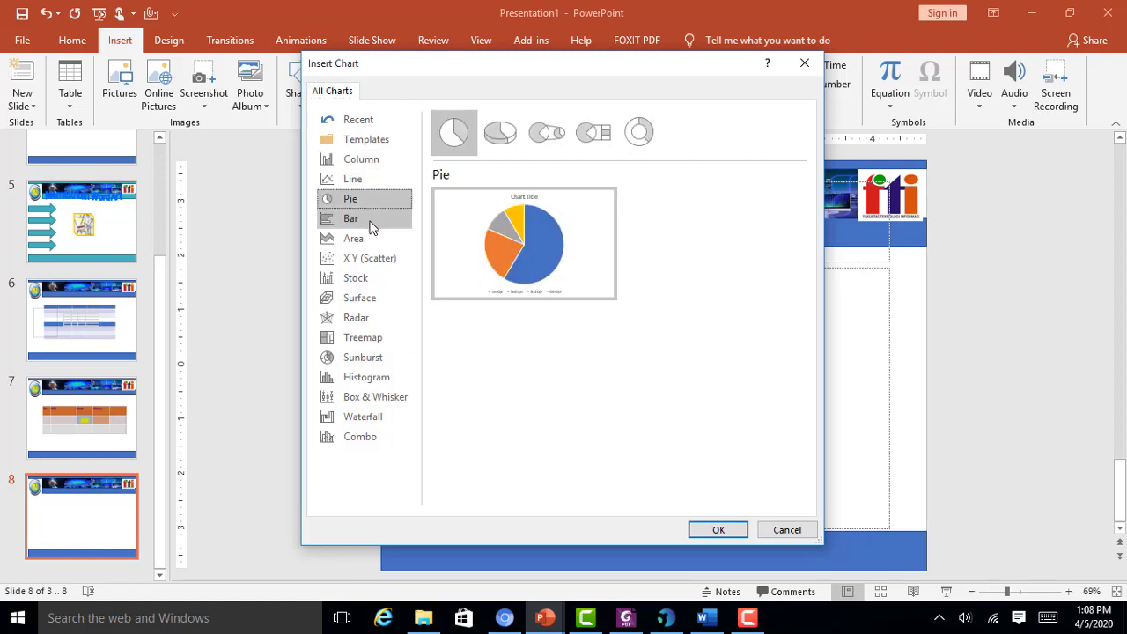
pyautogui.click(372, 220)
pyautogui.click(371, 245)
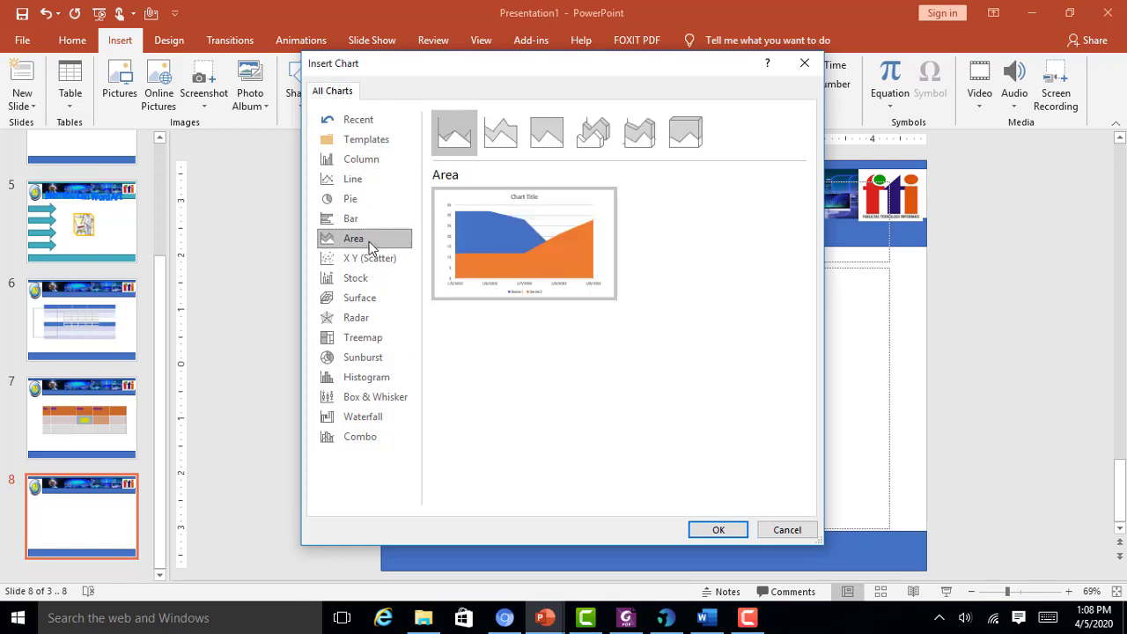
pyautogui.click(372, 167)
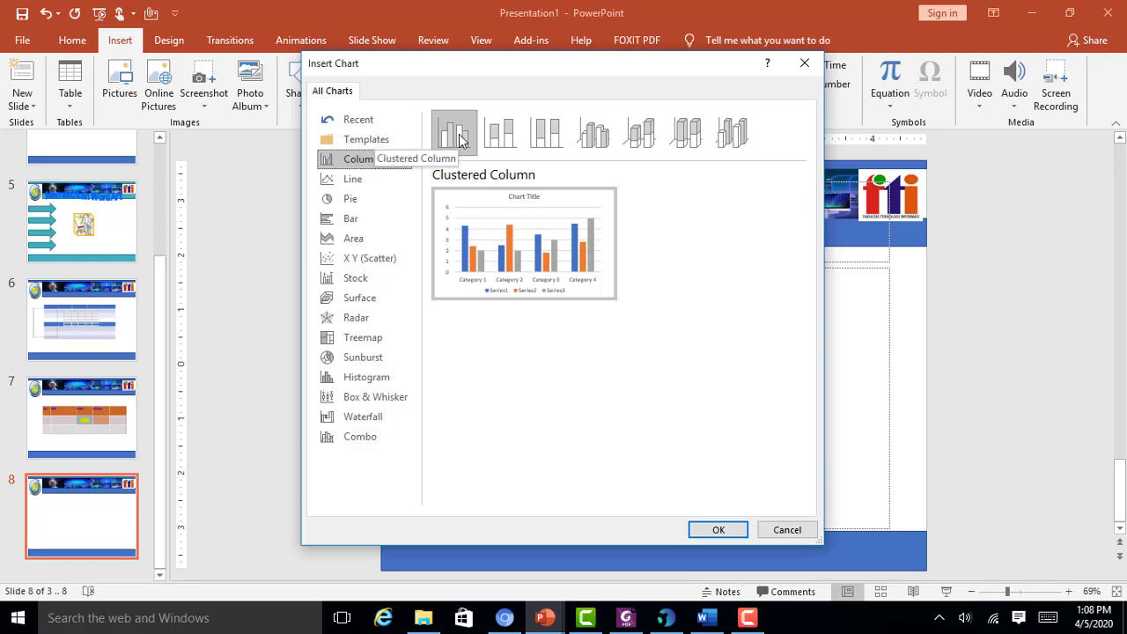
pyautogui.click(718, 530)
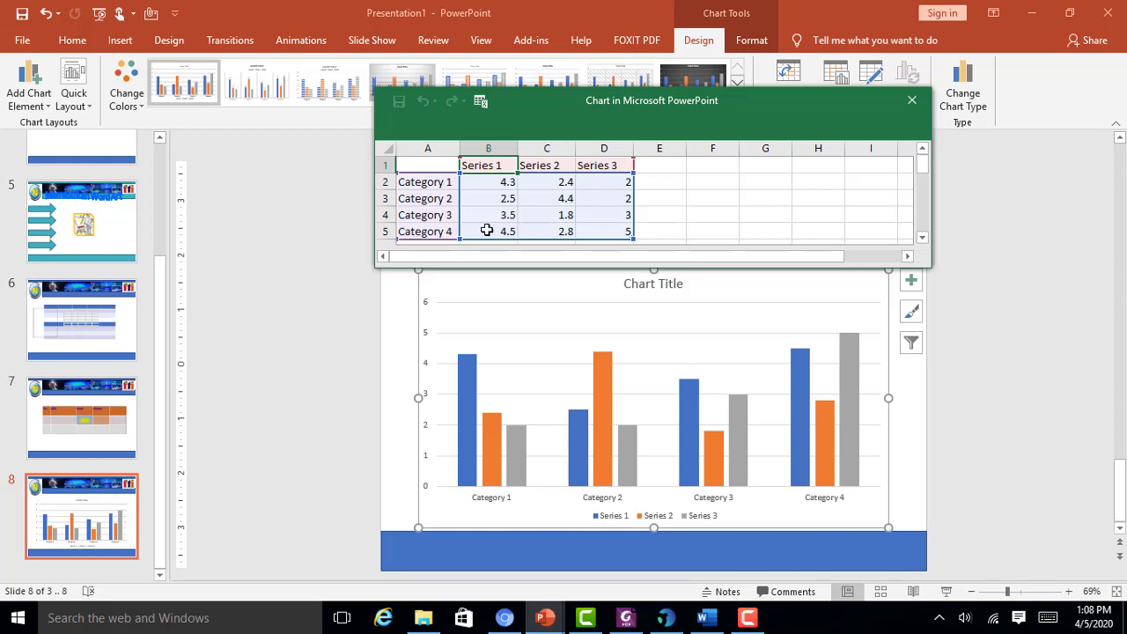
# Enter the category labels 2004, 2005, 2006 and 2007 in cells A2–A5
pyautogui.click(442, 180)
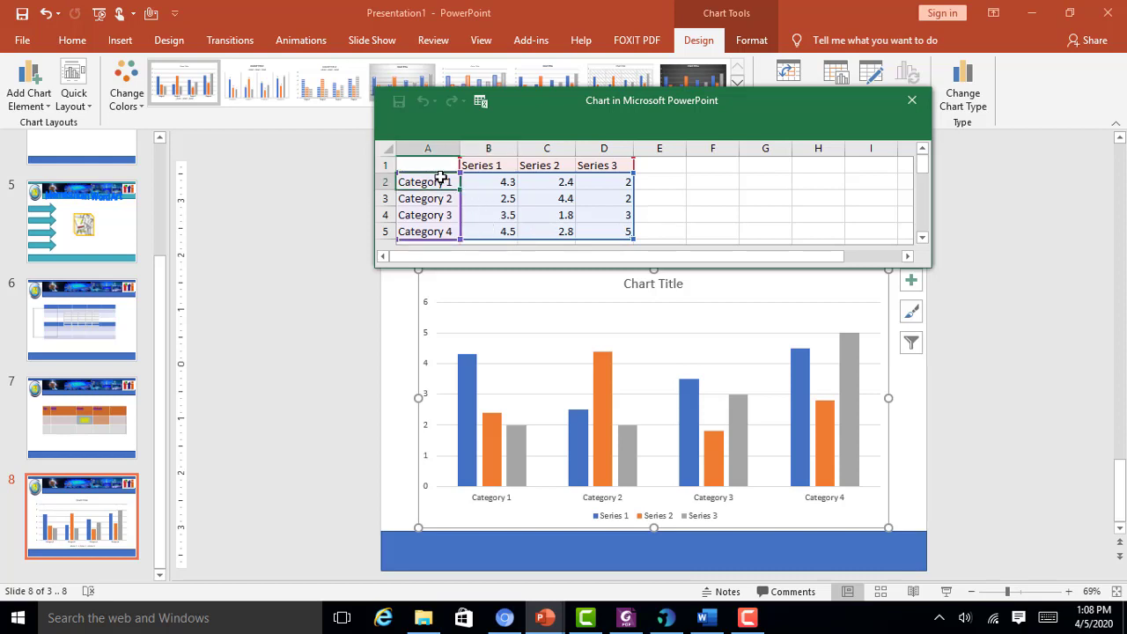
pyautogui.write('200')
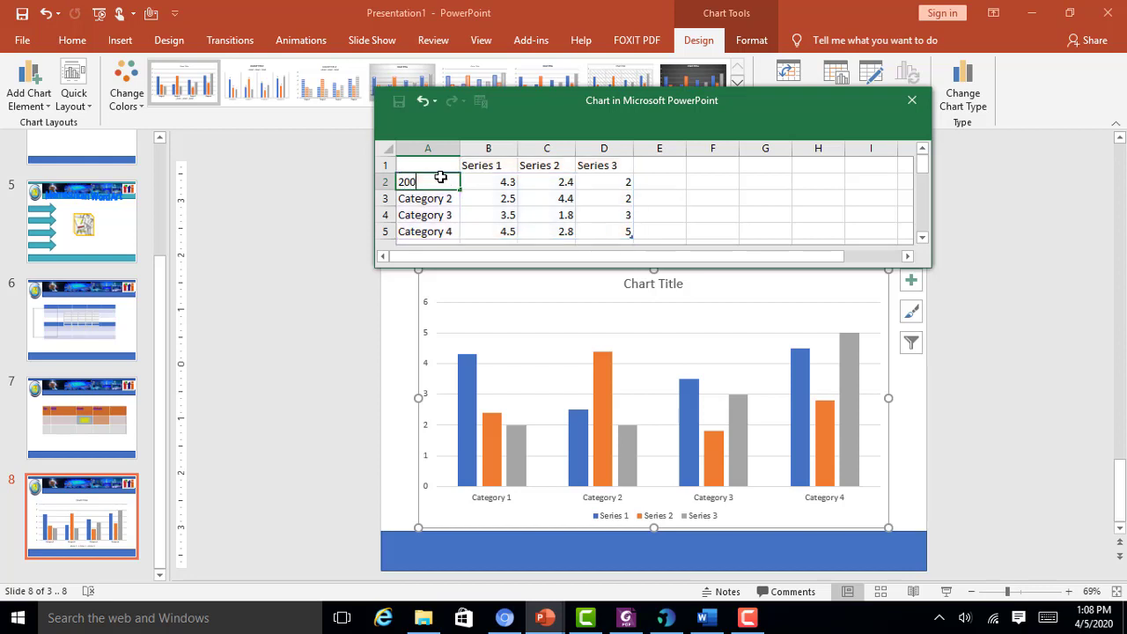
pyautogui.write('4')
pyautogui.press('Return')
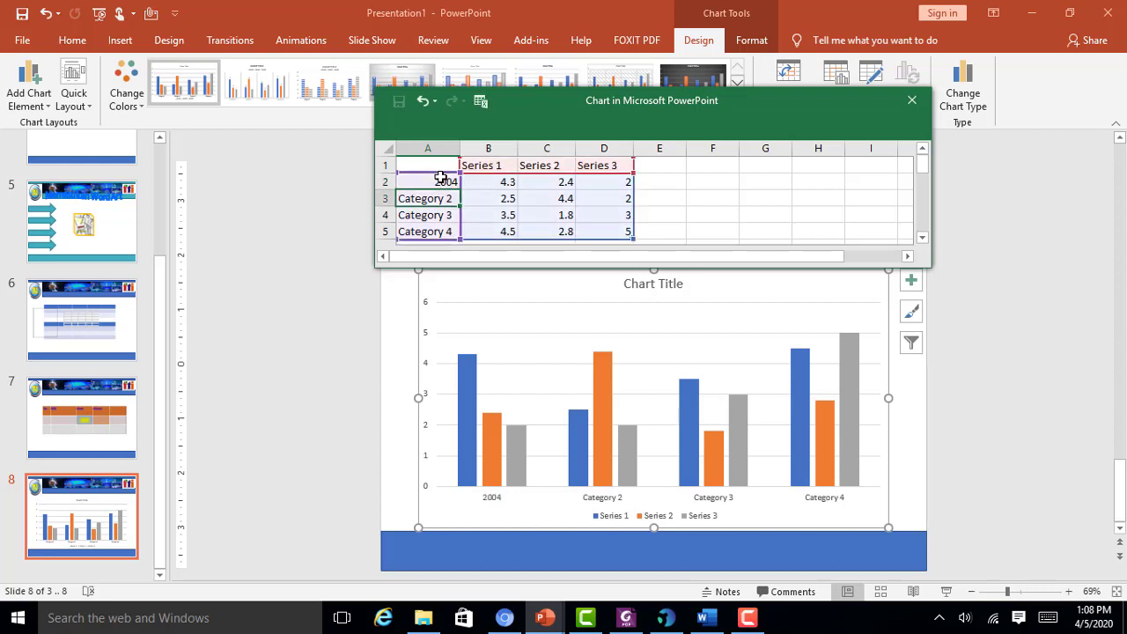
pyautogui.write('2')
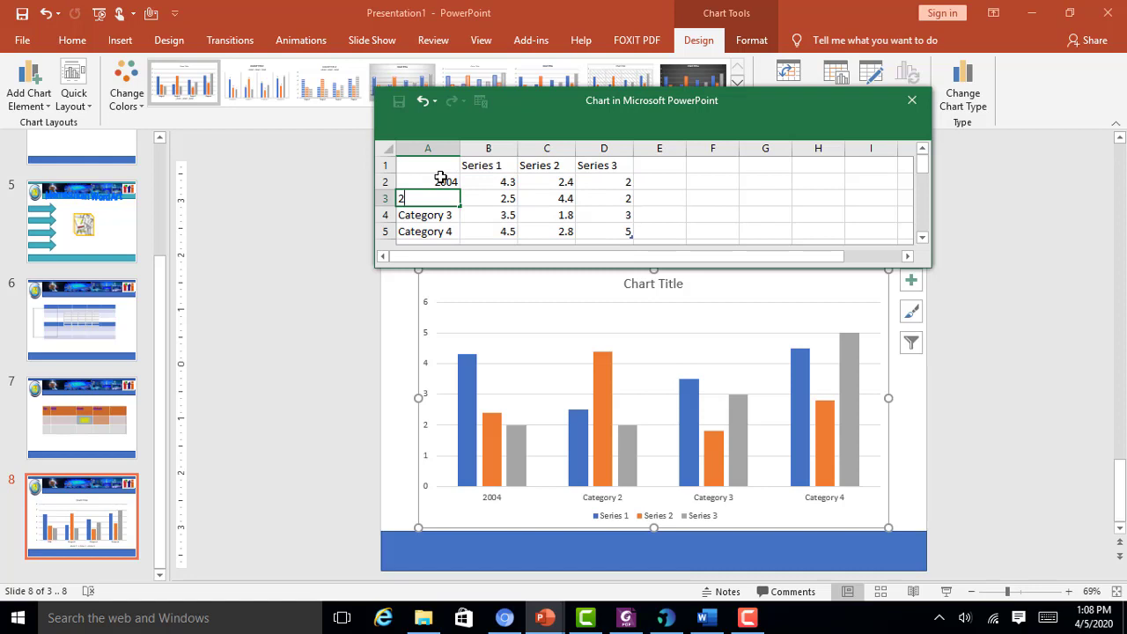
pyautogui.write('00')
pyautogui.write('5')
pyautogui.press('Return')
pyautogui.write('2')
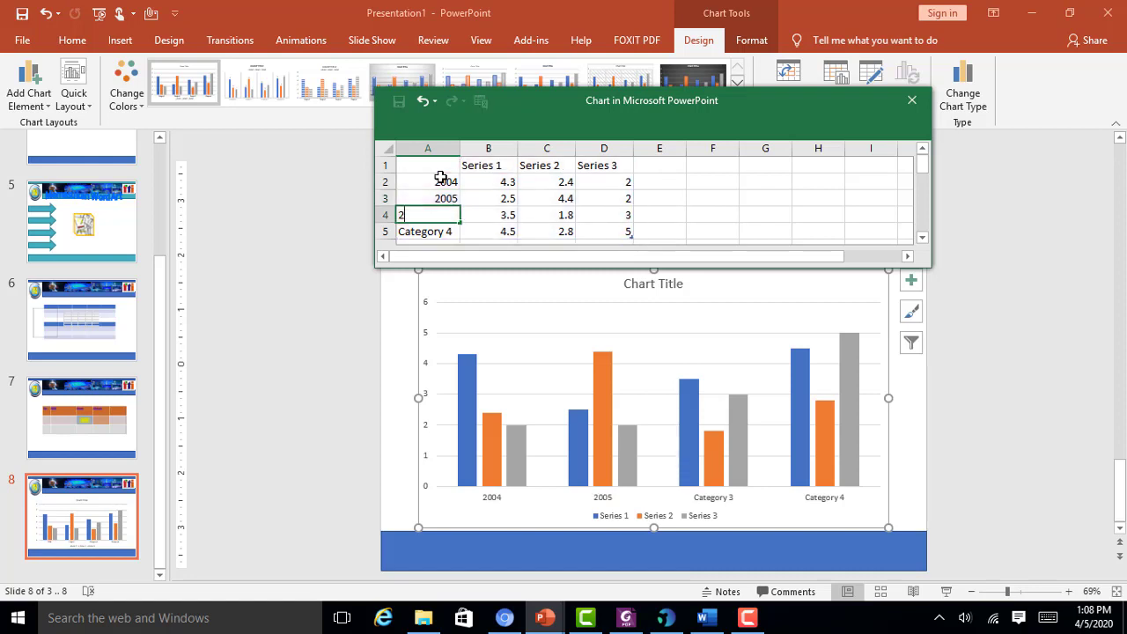
pyautogui.write('006')
pyautogui.press('Return')
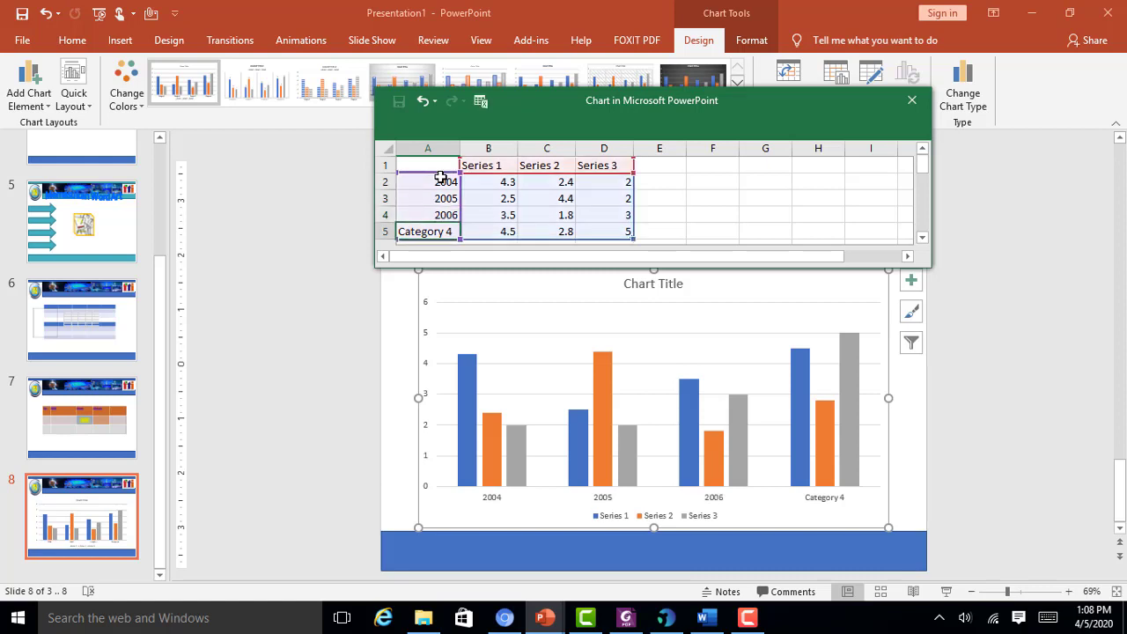
pyautogui.write('2007')
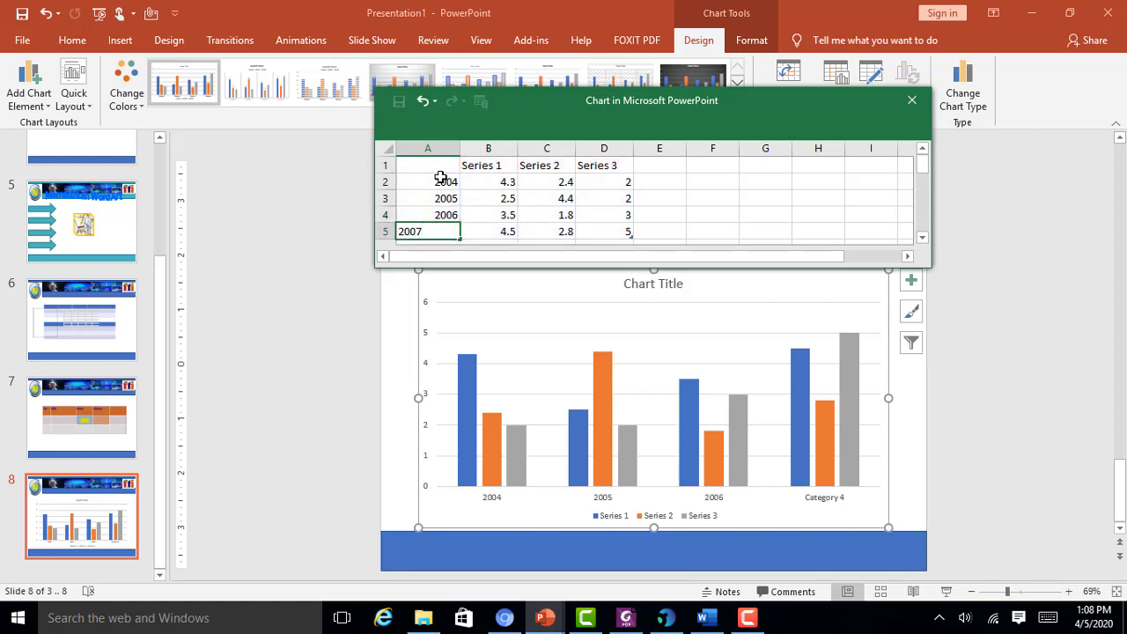
pyautogui.press('Tab')
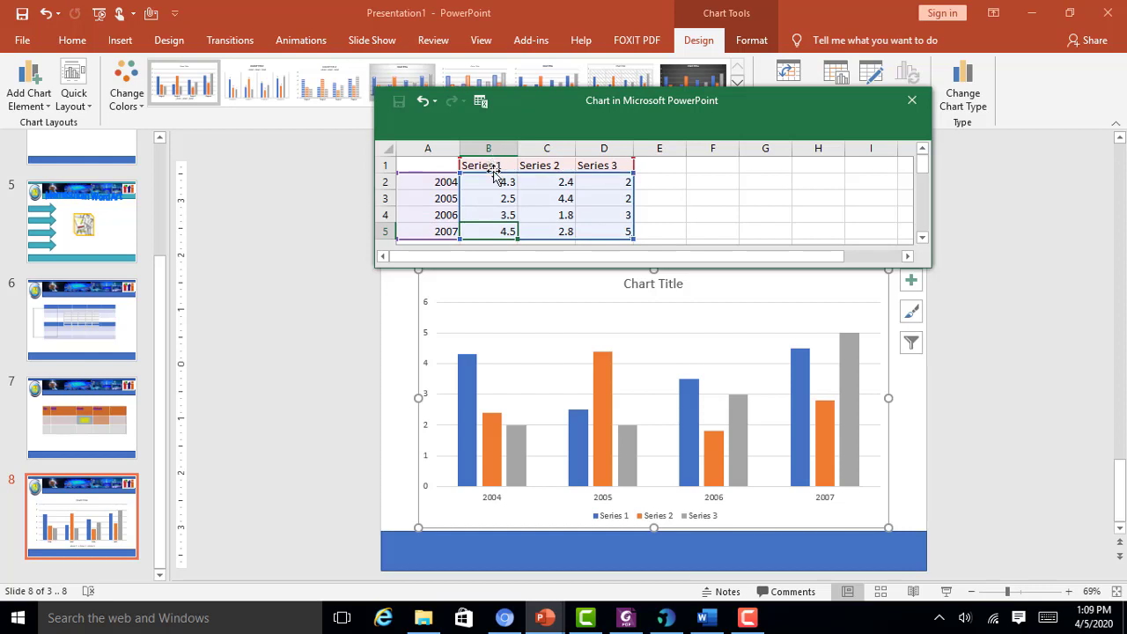
# Enter Series 1 values 450, 550, 770 and 980 in cells B2–B5
pyautogui.click(486, 185)
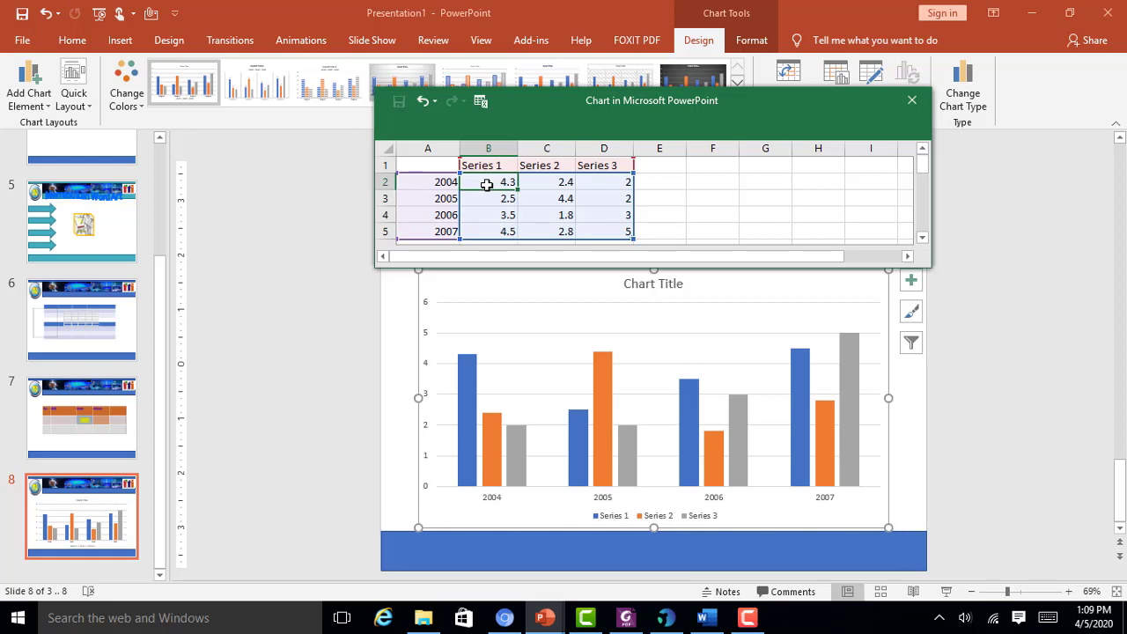
pyautogui.write('450')
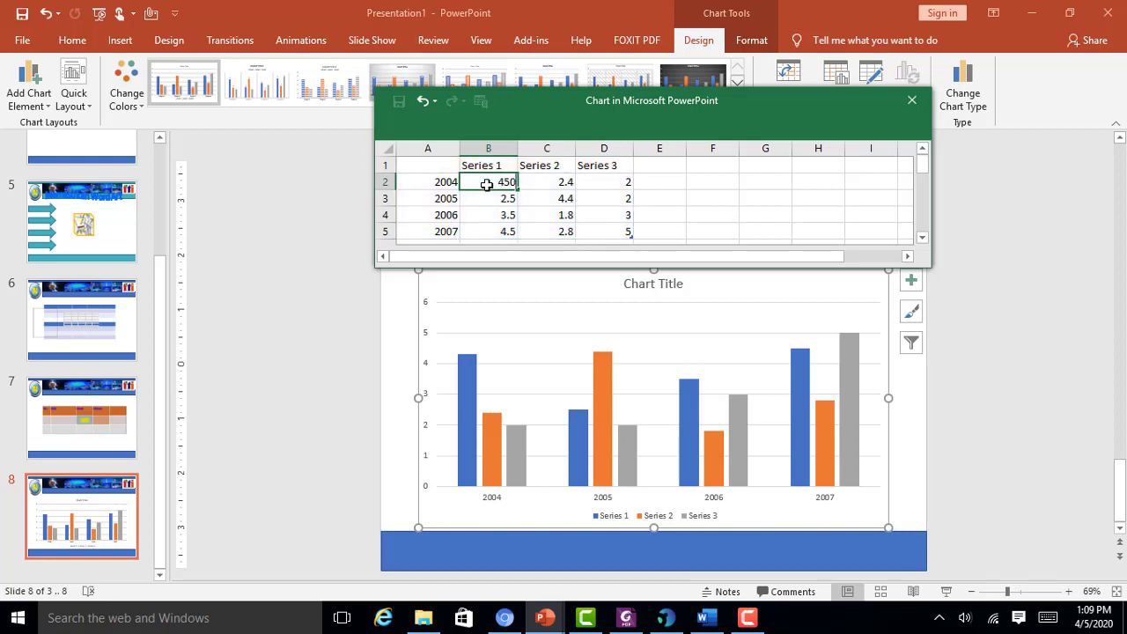
pyautogui.press('Return')
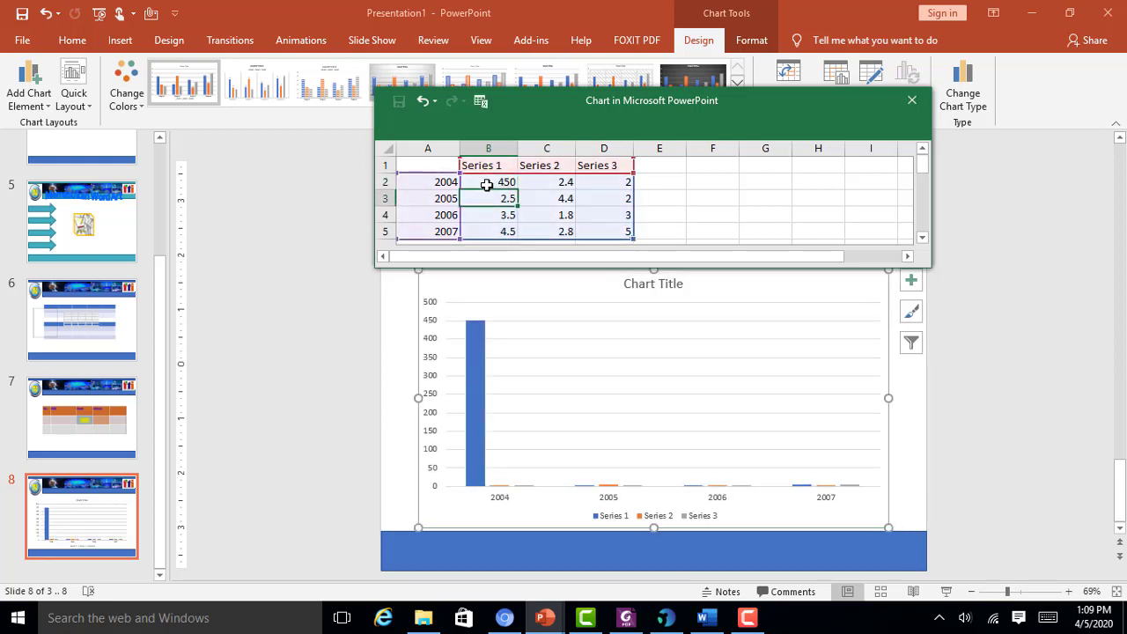
pyautogui.write('6')
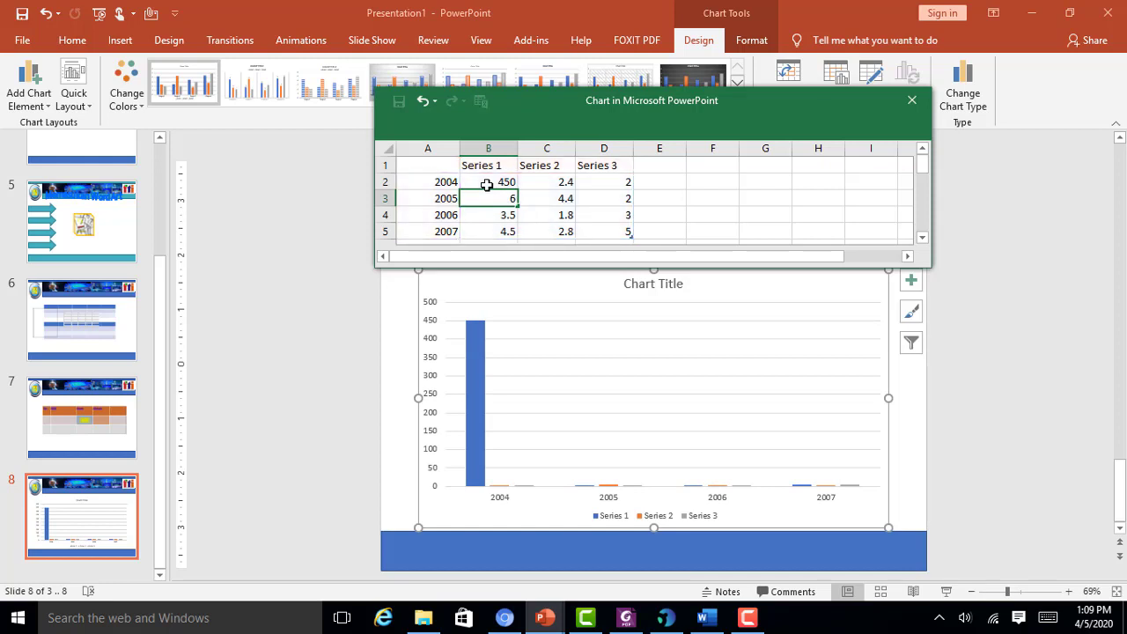
pyautogui.press('BackSpace')
pyautogui.write('550')
pyautogui.press('Return')
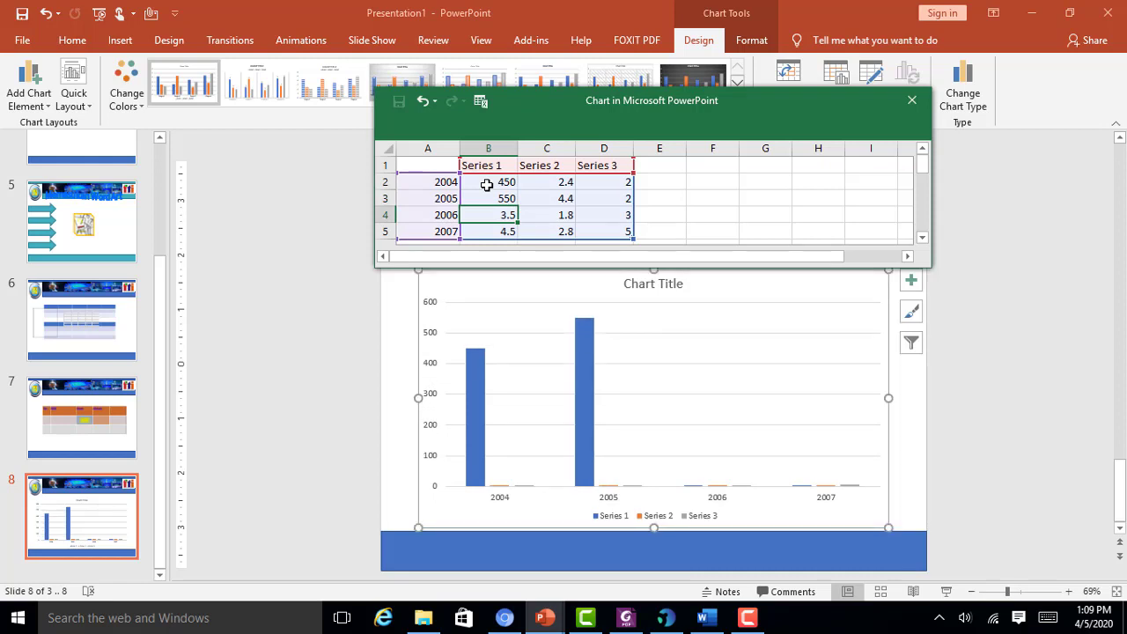
pyautogui.write('200')
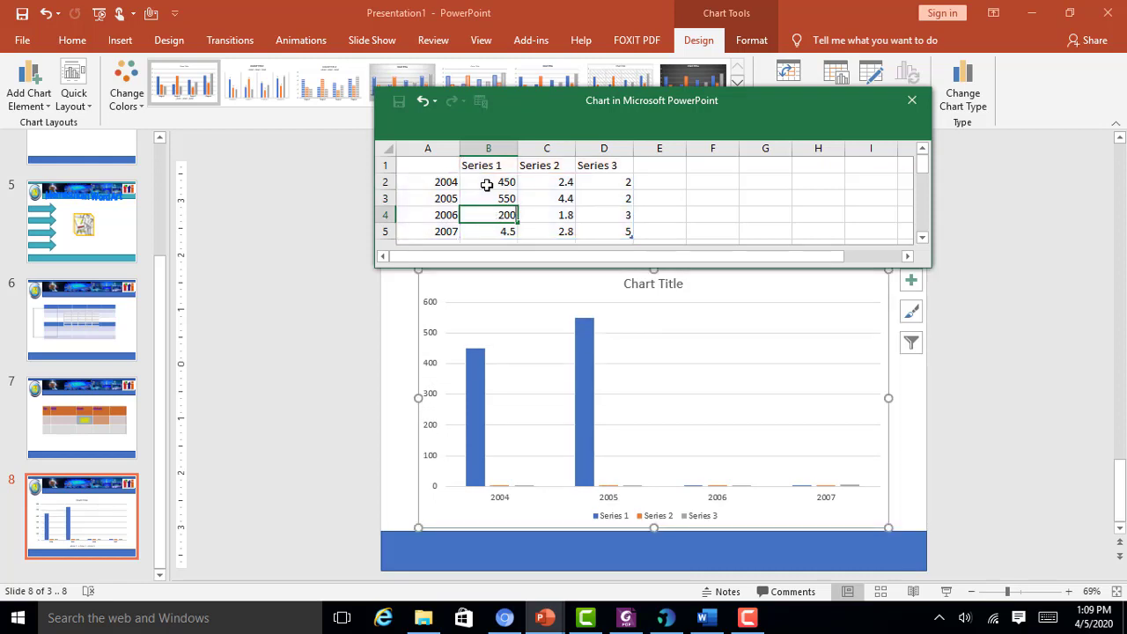
pyautogui.press('BackSpace')
pyautogui.press('BackSpace')
pyautogui.press('BackSpace')
pyautogui.write('770')
pyautogui.press('Return')
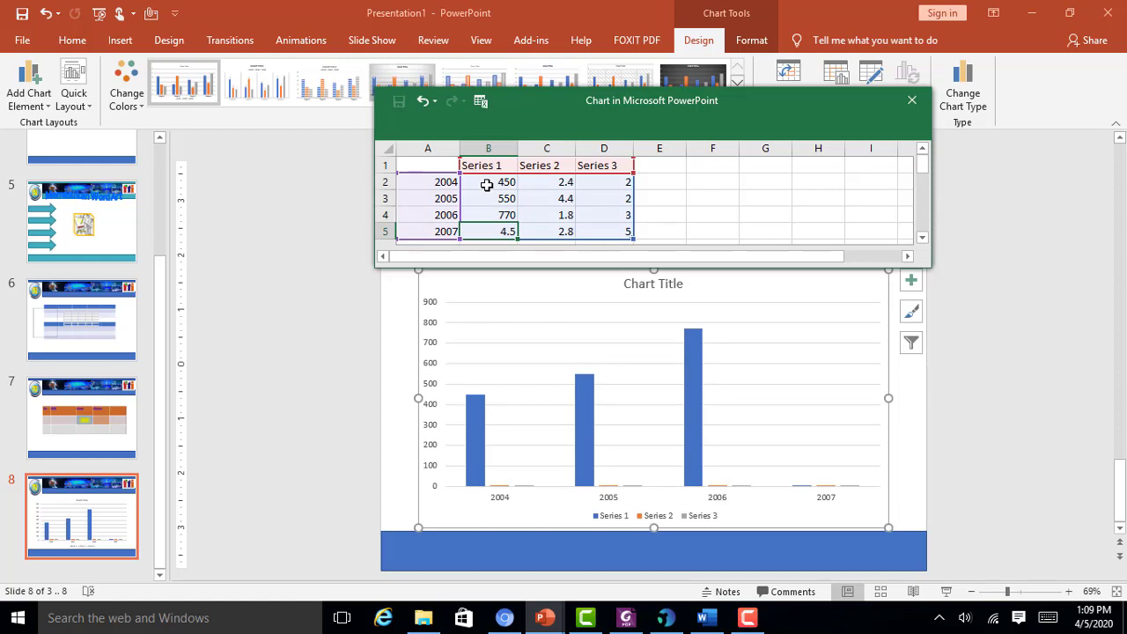
pyautogui.write('980')
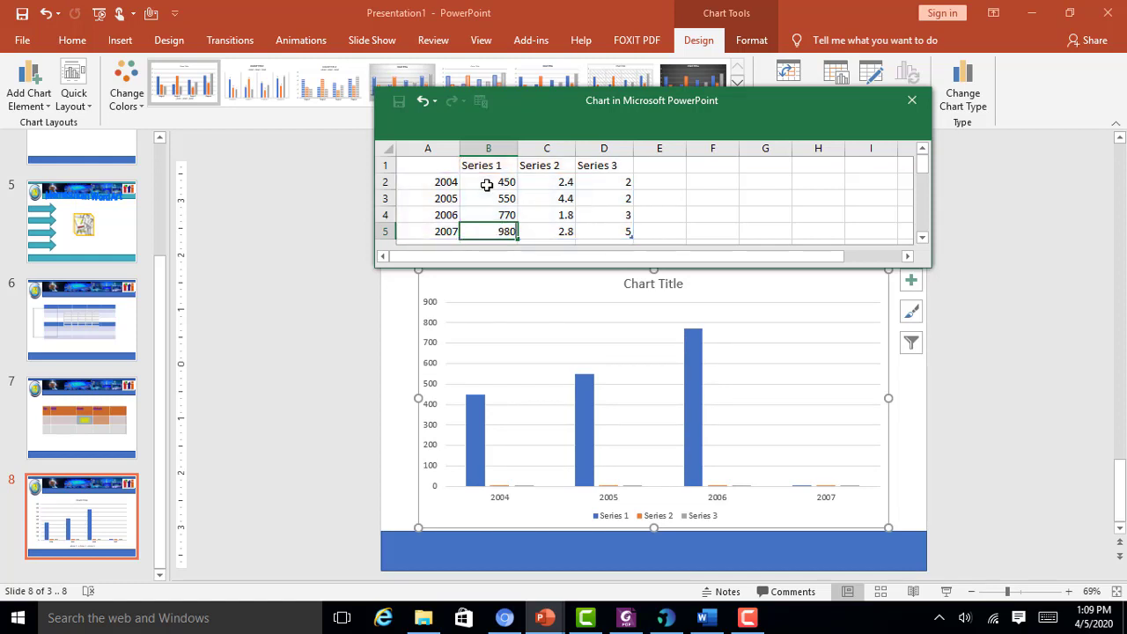
pyautogui.write('\\')
pyautogui.press('BackSpace')
pyautogui.press('Return')
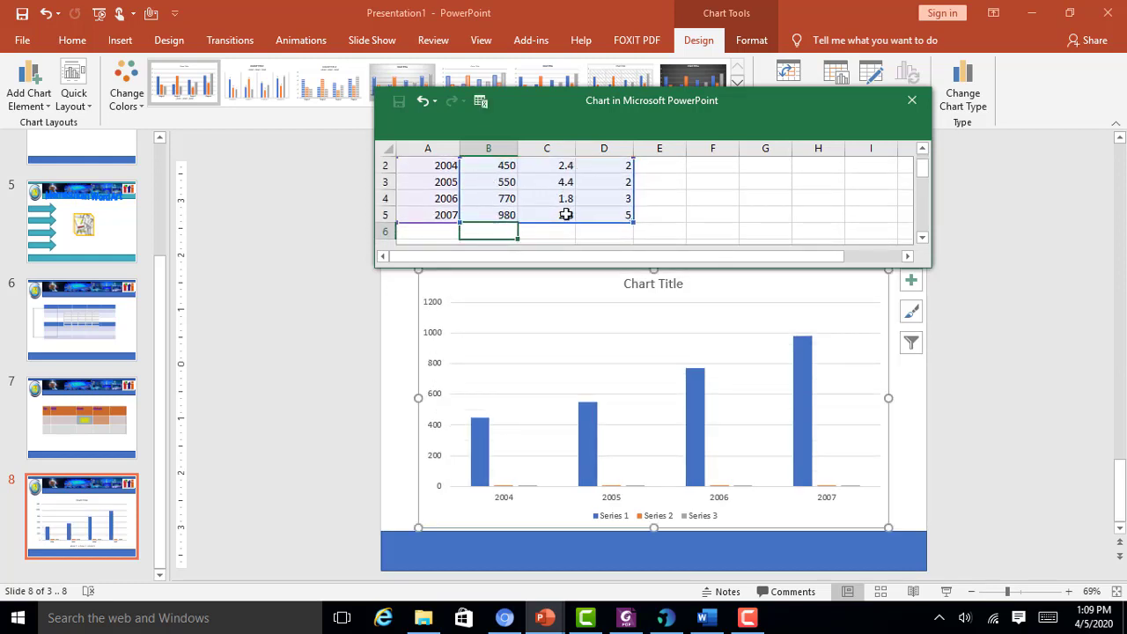
# Delete the Series 2 and Series 3 columns from the chart data
pyautogui.scroll(1, 564, 214)
pyautogui.moveTo(546, 147); pyautogui.dragTo(605, 147)
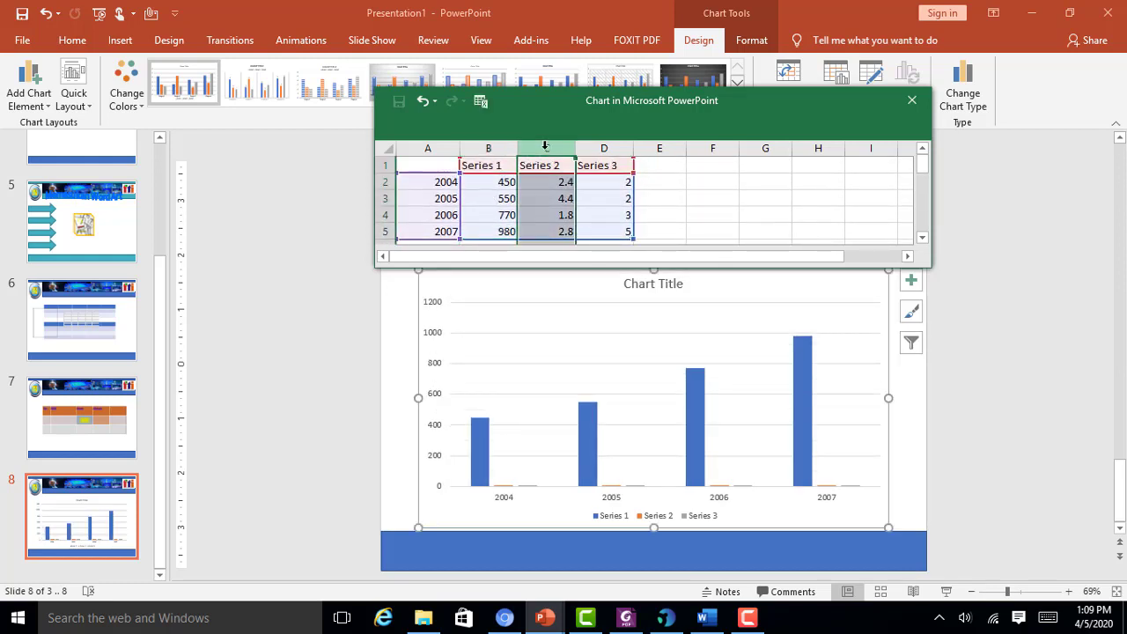
pyautogui.rightClick(606, 148)
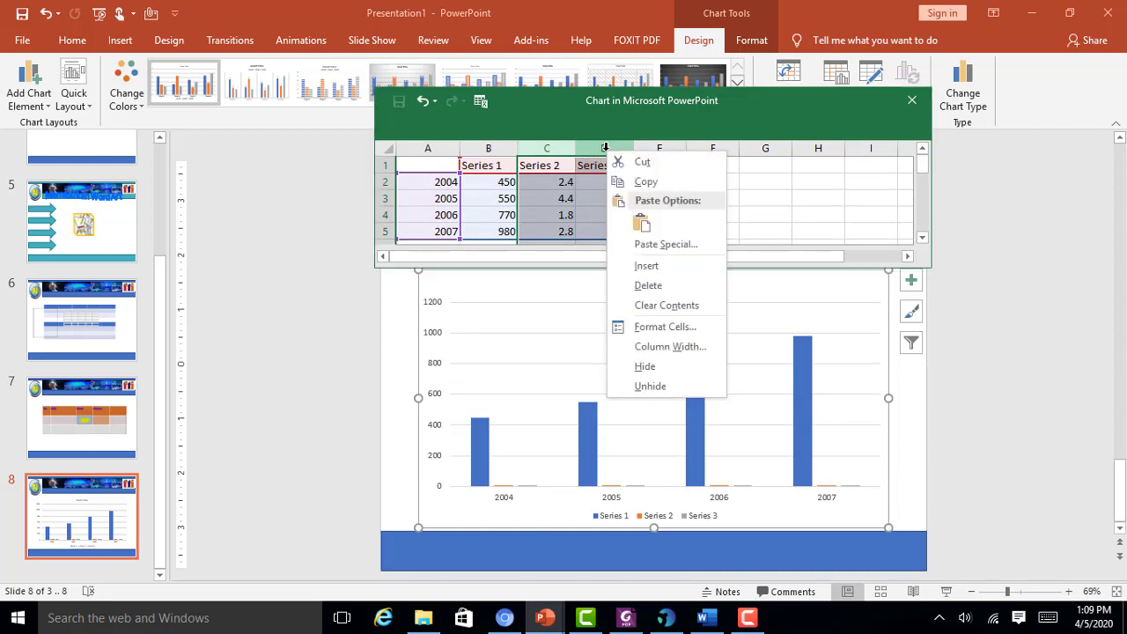
pyautogui.click(638, 284)
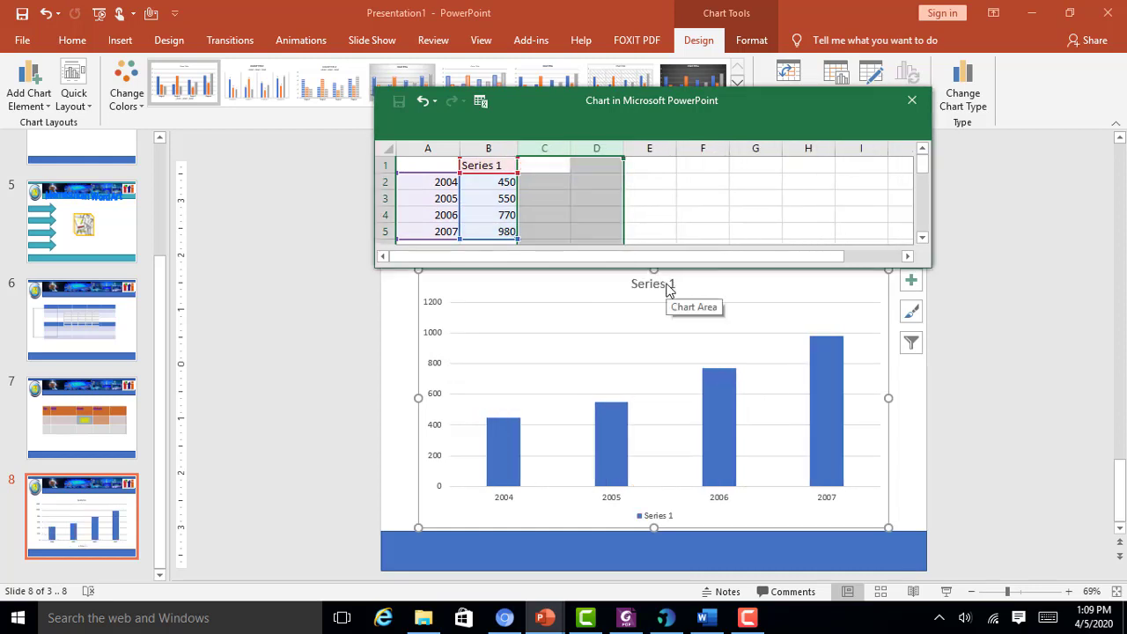
pyautogui.click(586, 181)
# Rename the Series 1 header to 'Jumlah dalam 000'
pyautogui.doubleClick(495, 164)
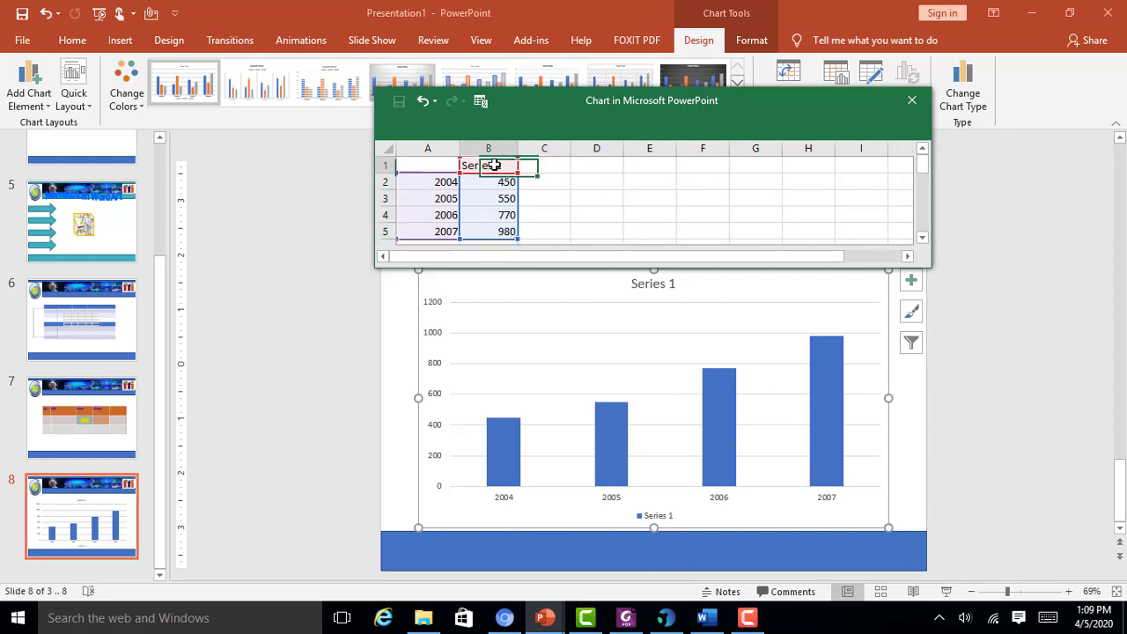
pyautogui.hotkey('shift', 'End')
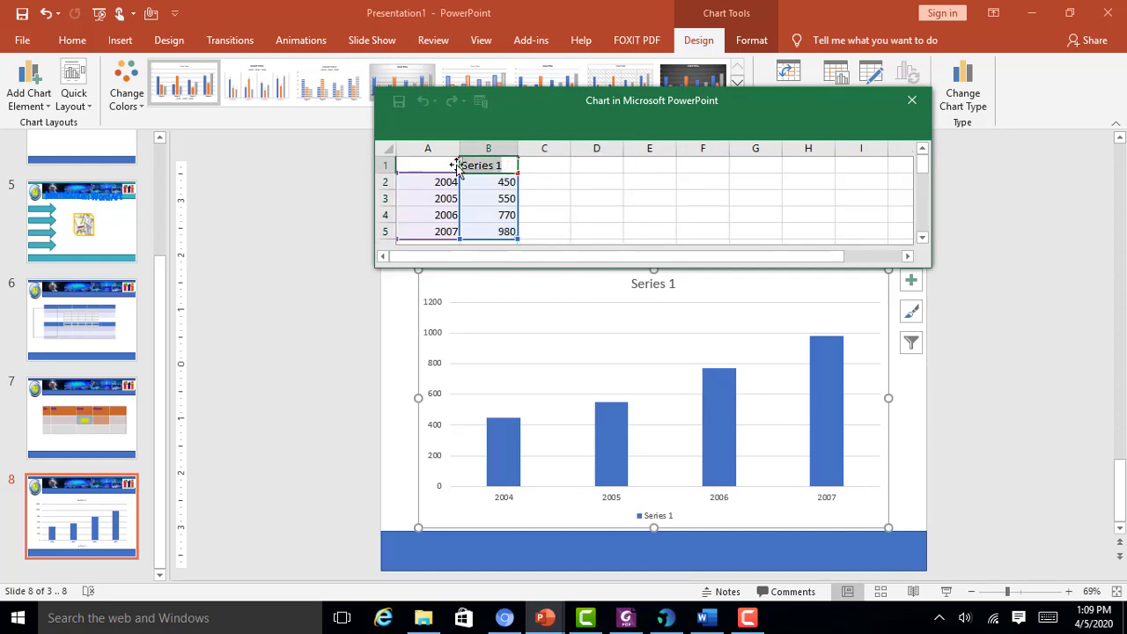
pyautogui.press('BackSpace')
pyautogui.write('U')
pyautogui.press('BackSpace')
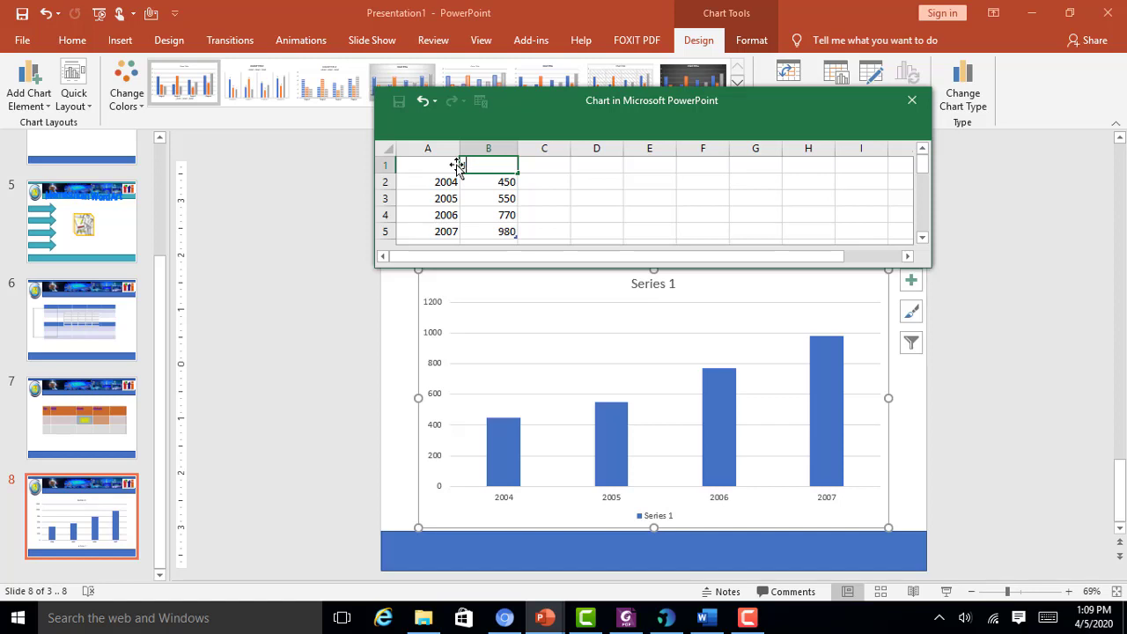
pyautogui.write('Jumlah')
pyautogui.write(' dalam')
pyautogui.write(' 000')
pyautogui.press('Return')
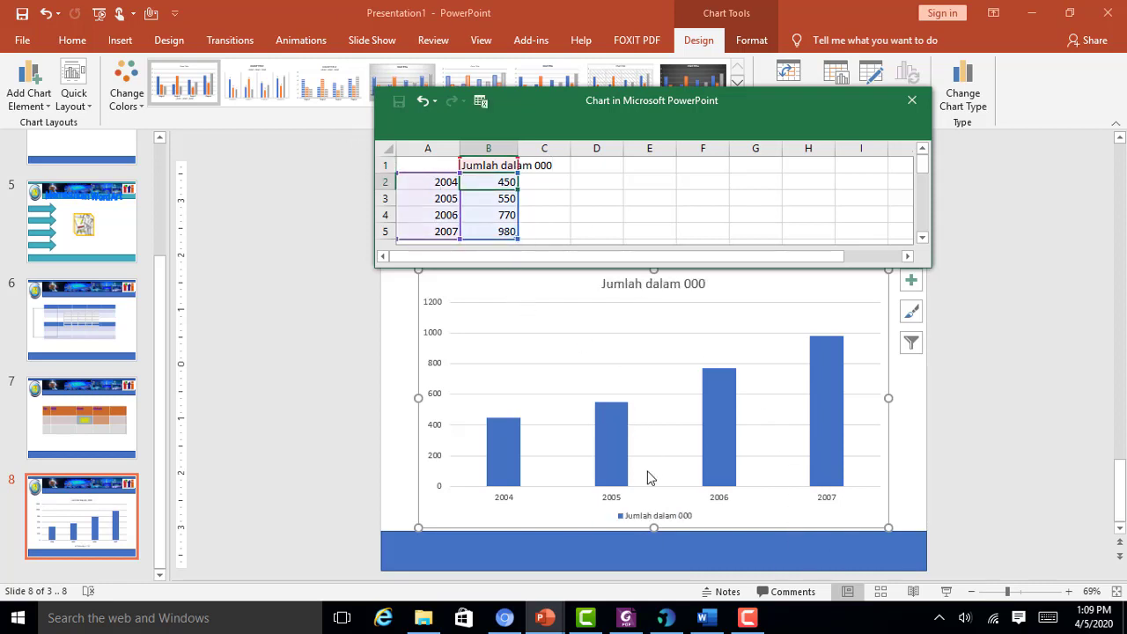
# Replace the chart's title text with 'Pengguna Internet'
pyautogui.click(632, 314)
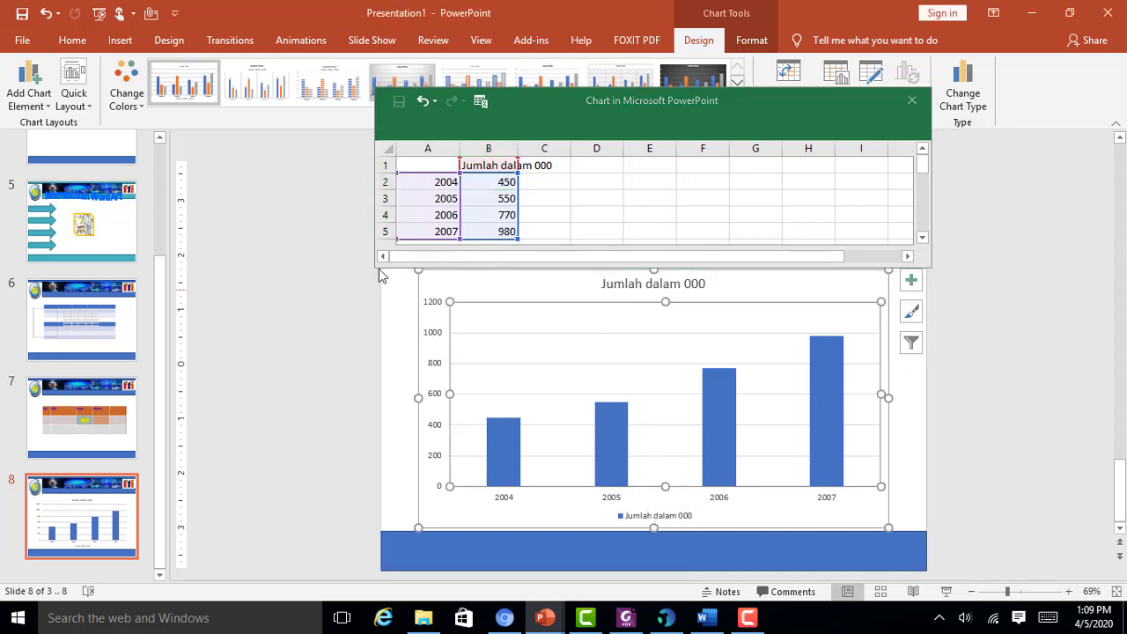
pyautogui.doubleClick(683, 281)
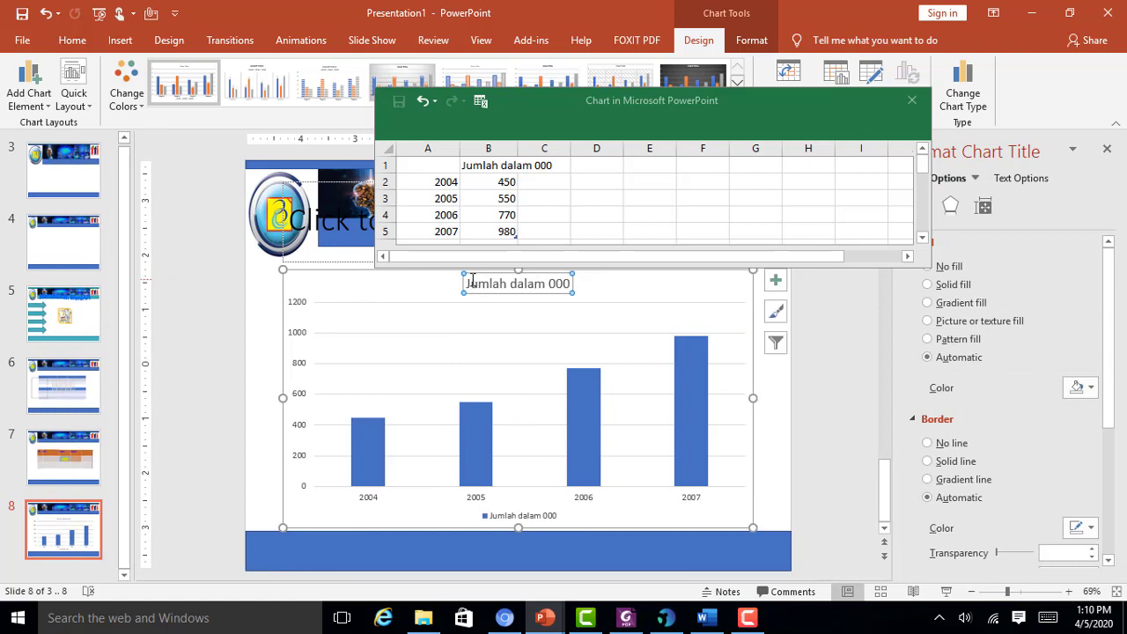
pyautogui.moveTo(468, 282); pyautogui.dragTo(572, 283)
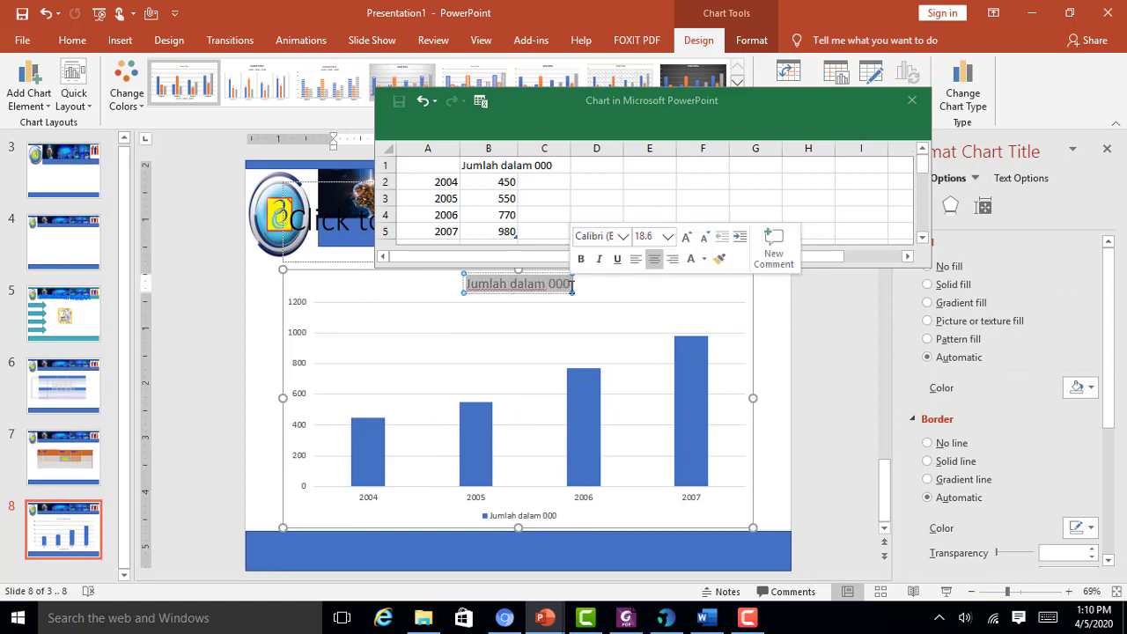
pyautogui.write('Pn')
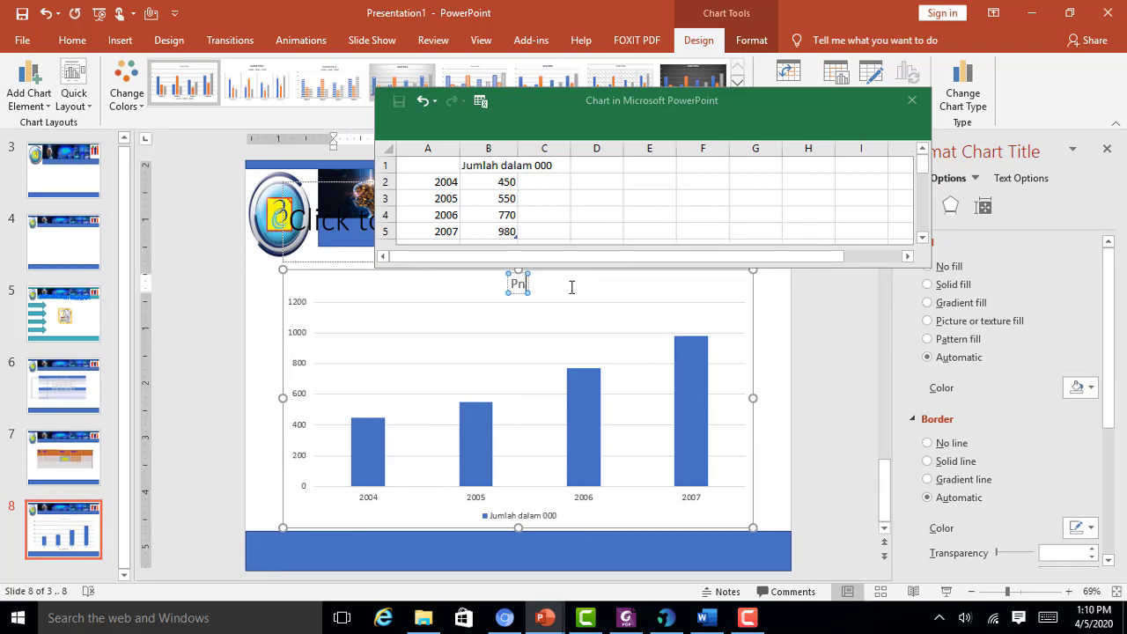
pyautogui.press('BackSpace')
pyautogui.press('BackSpace')
pyautogui.write('Pengguna')
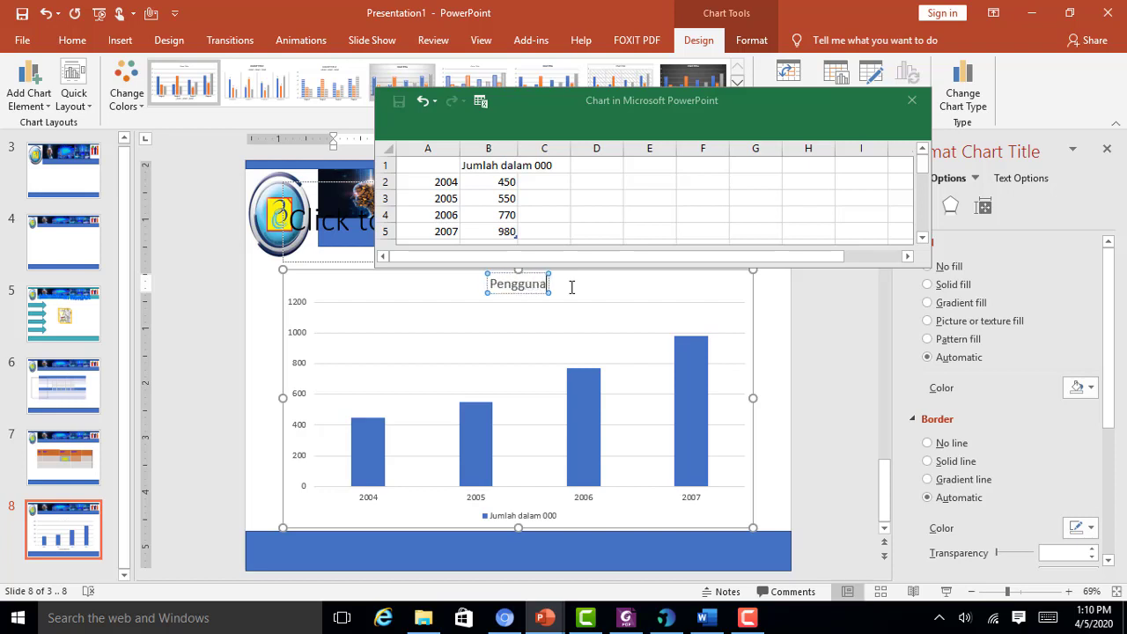
pyautogui.write(' In')
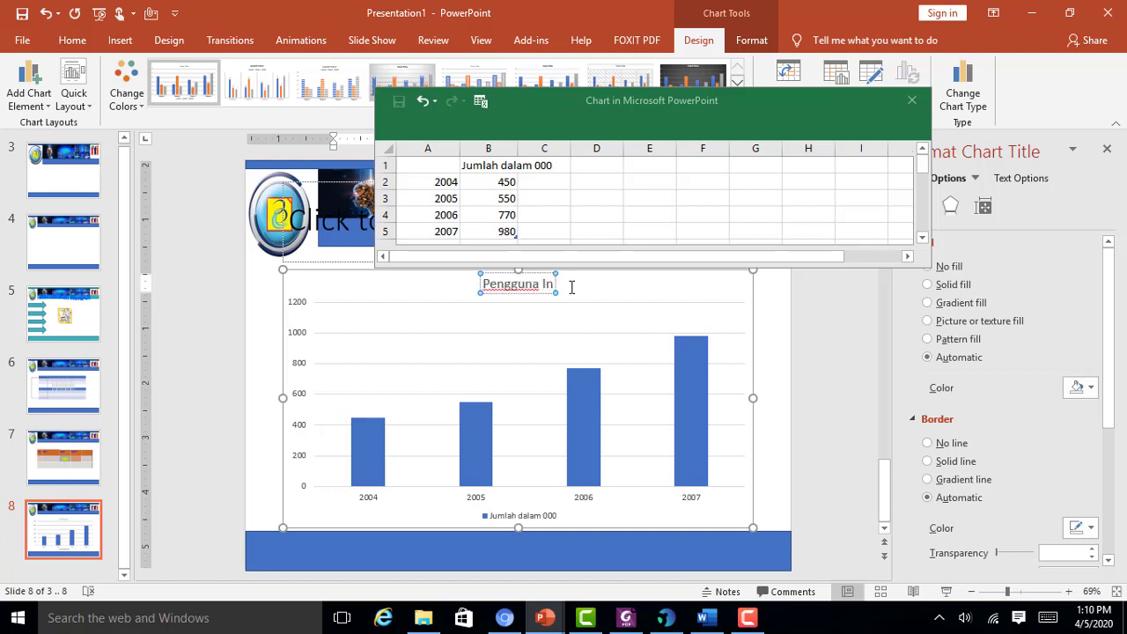
pyautogui.write('ternet')
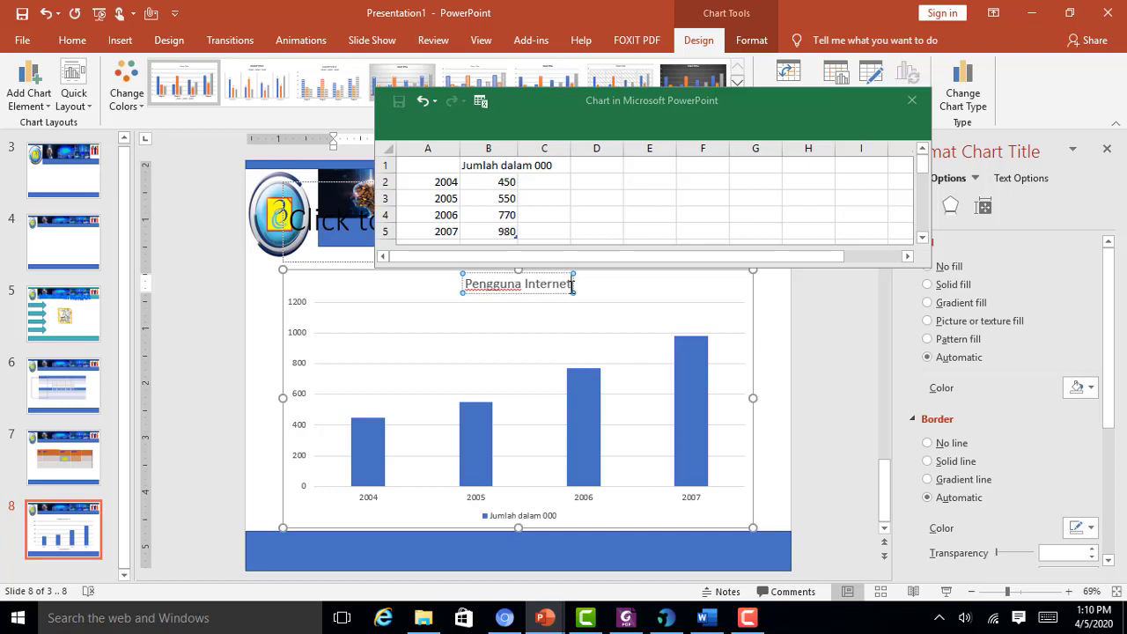
# Deselect the chart and close its data sheet window
pyautogui.click(782, 337)
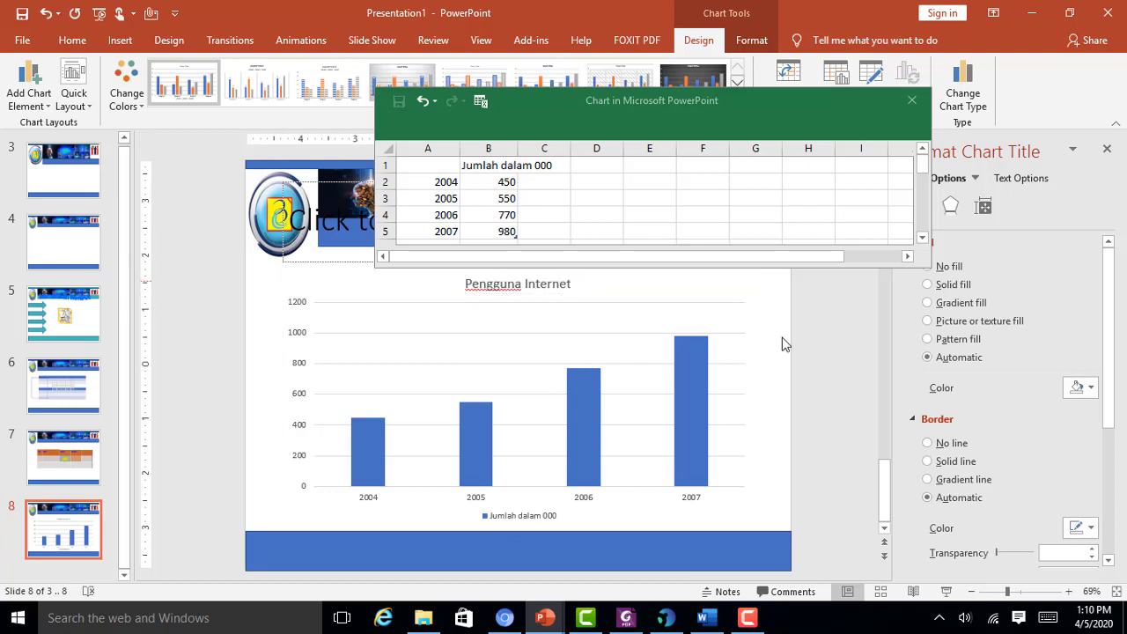
pyautogui.click(913, 100)
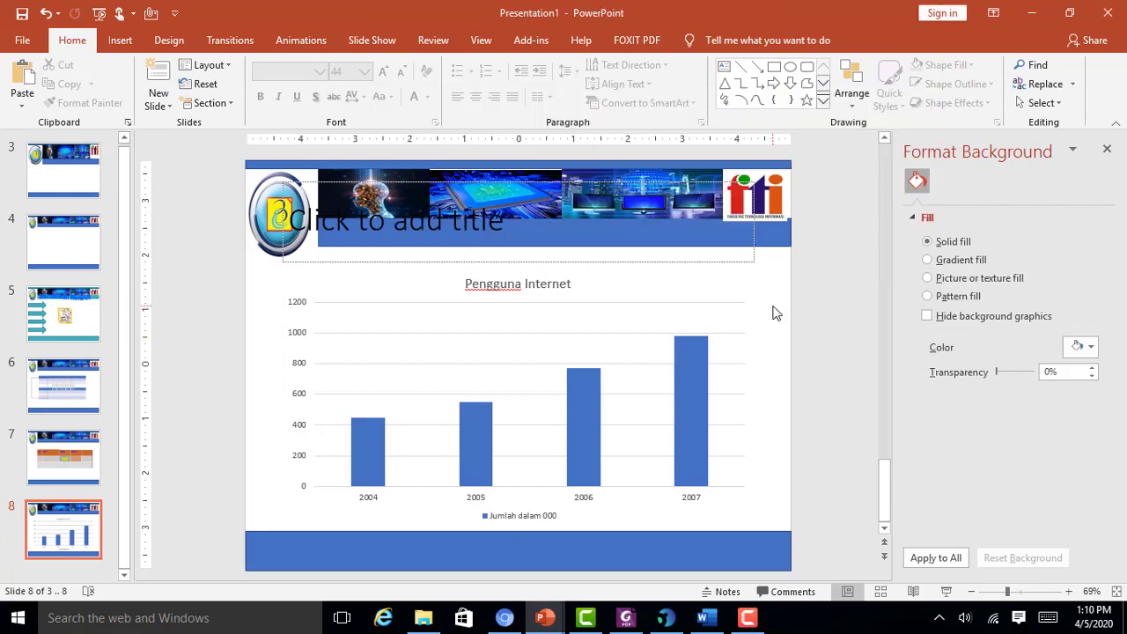